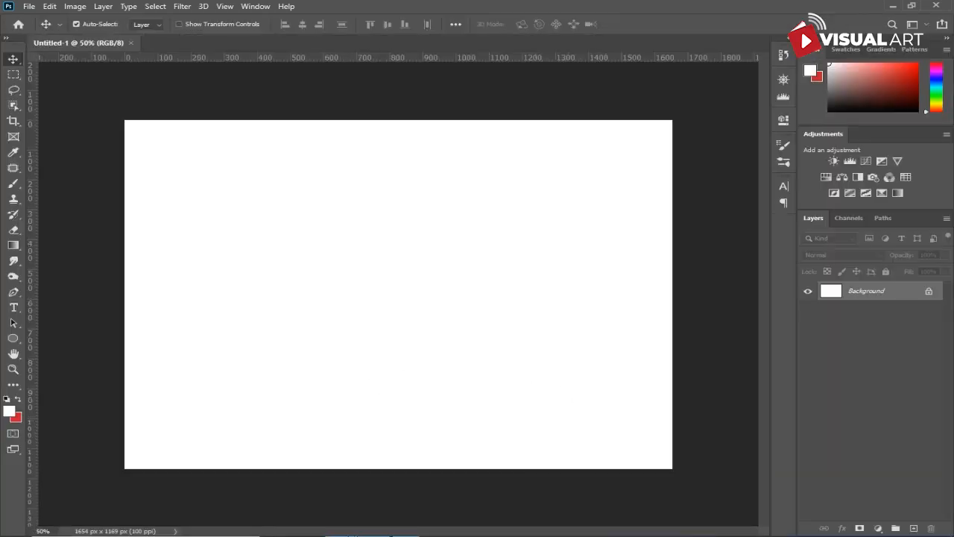
Step: Place the waterfall_norway image from the Time folder onto the blank Untitled-1 canvas
click(370, 535)
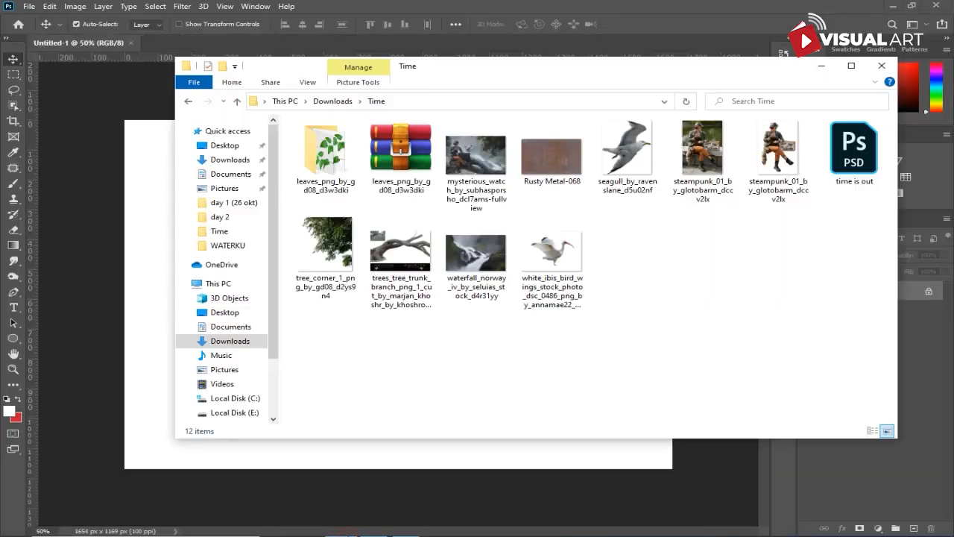
click(475, 252)
drag(476, 252, 147, 255)
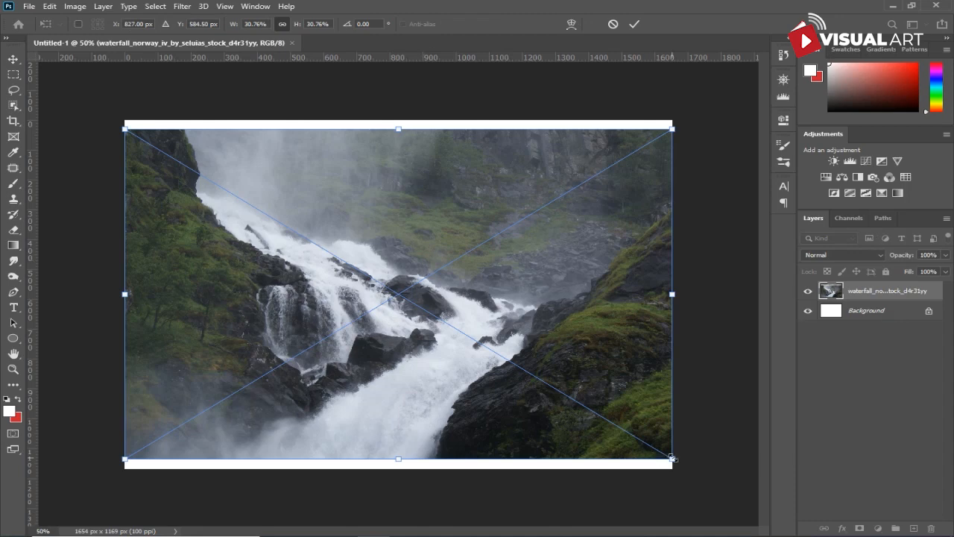
Step: Scale the placed waterfall image to about 52% and position it so the falls cover the whole canvas
drag(672, 458, 733, 534)
drag(506, 337, 560, 358)
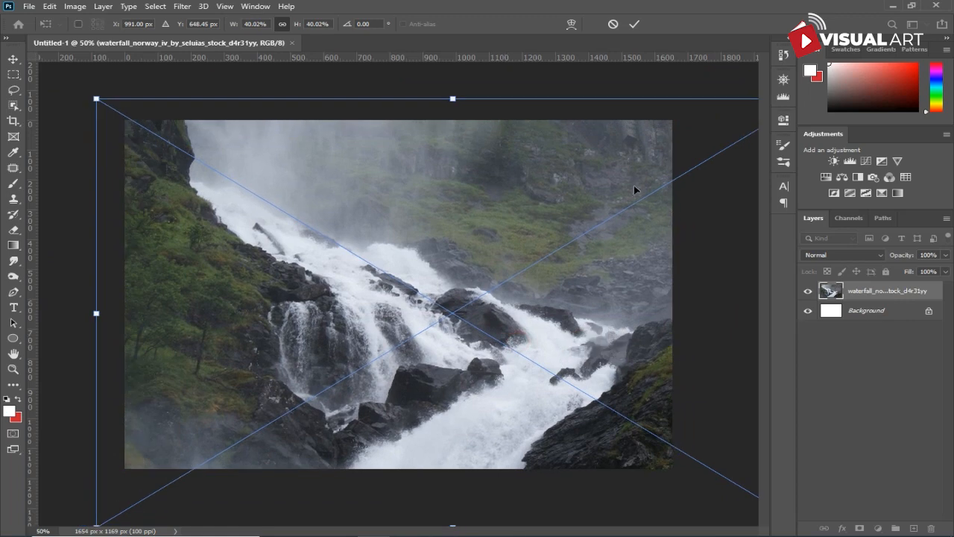
scroll(635, 185, down, 2)
drag(677, 161, 758, 113)
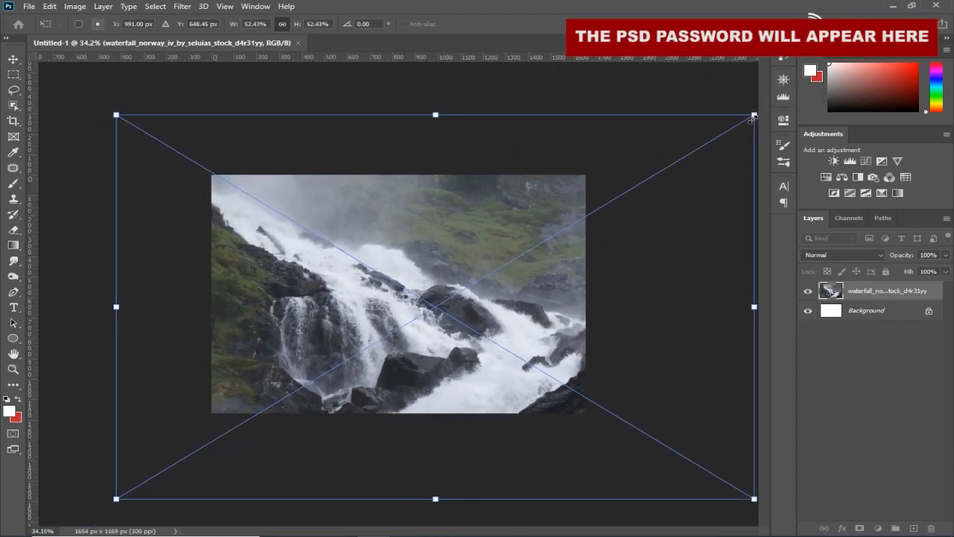
drag(443, 263, 464, 267)
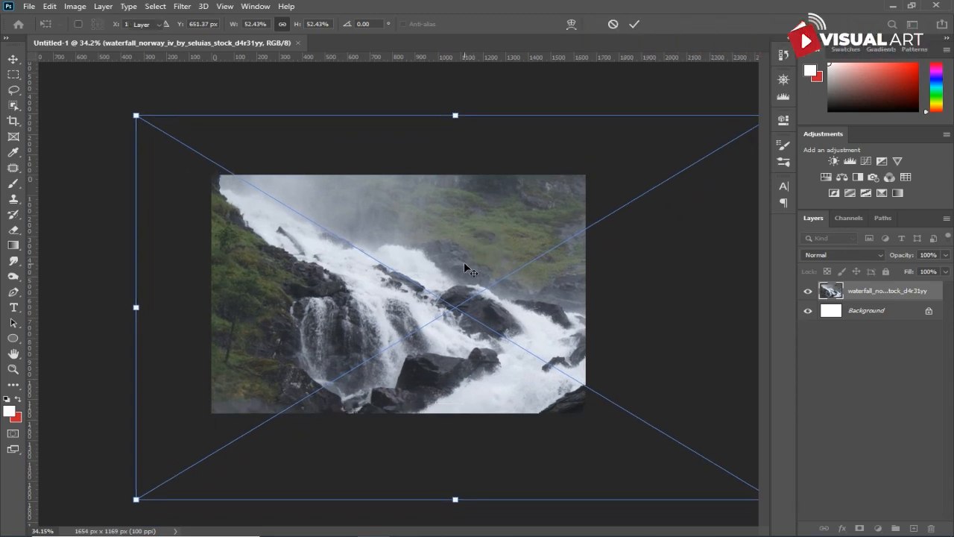
key(Return)
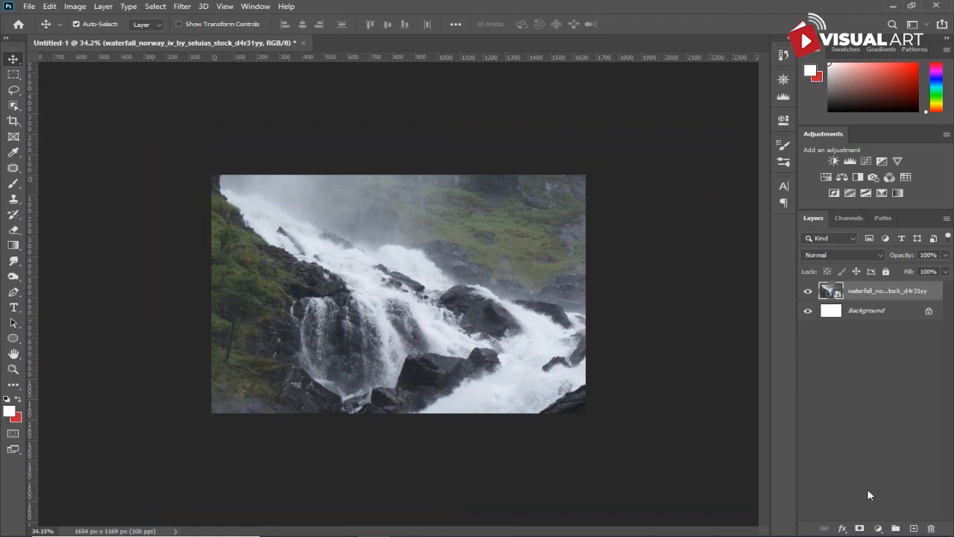
Step: Add a Levels adjustment clipped to the waterfall layer, with midtones at 1.20 and output black level at 26
click(878, 528)
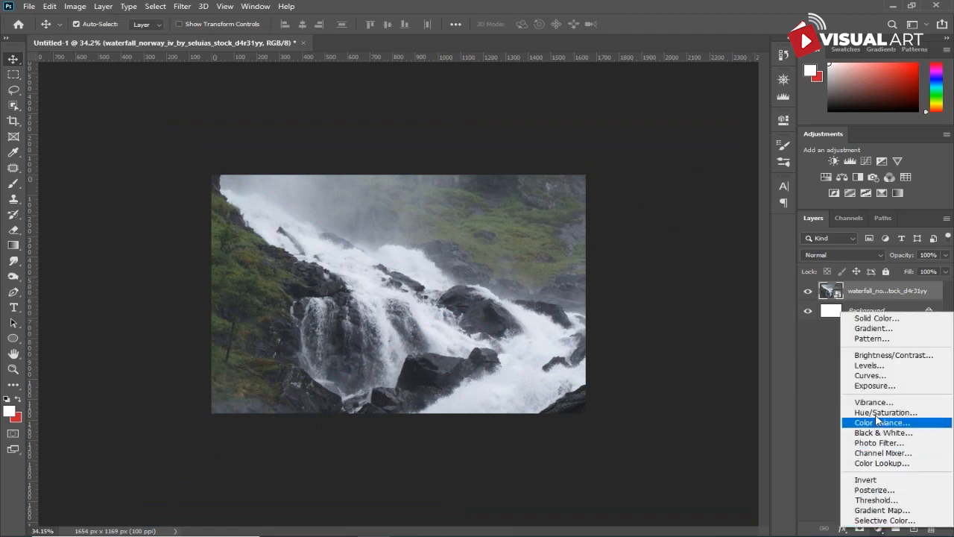
click(881, 366)
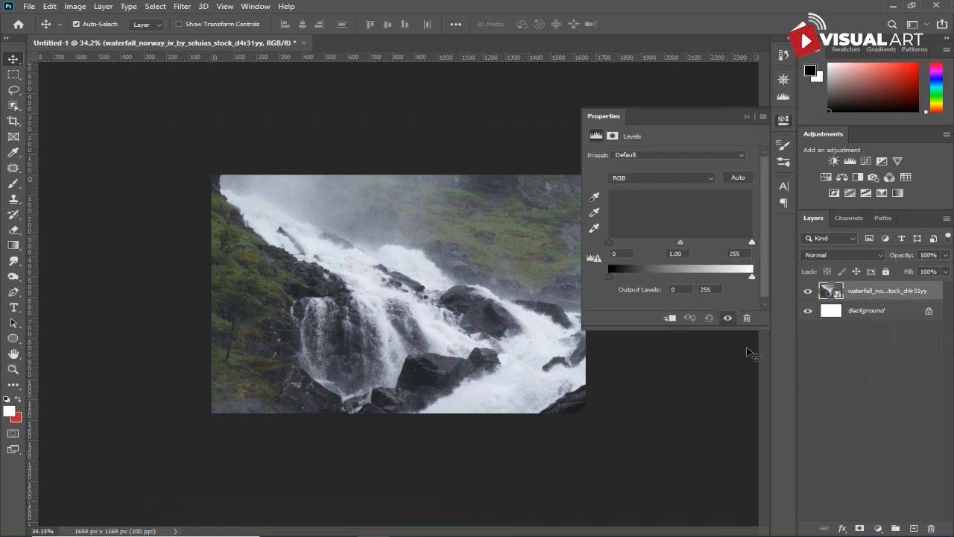
click(670, 318)
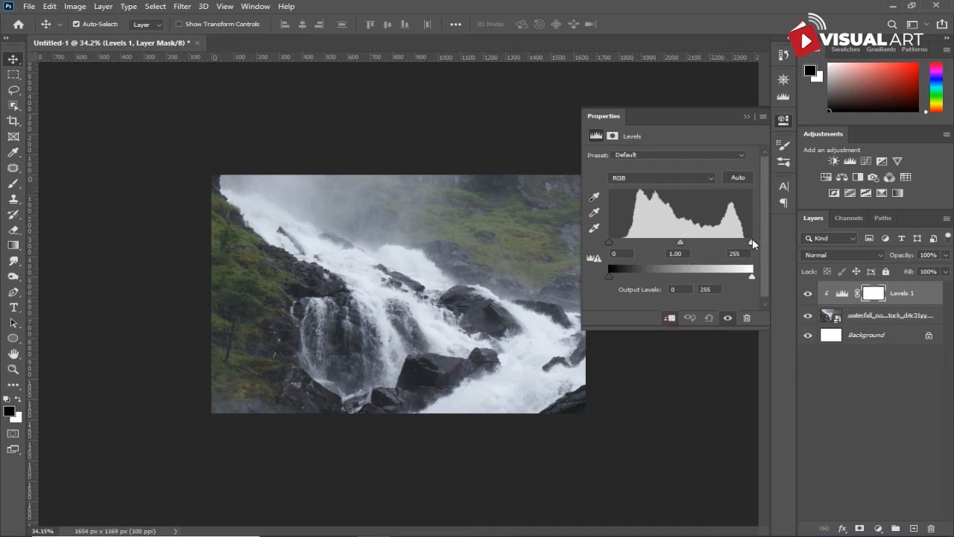
drag(604, 277, 624, 273)
drag(682, 244, 673, 245)
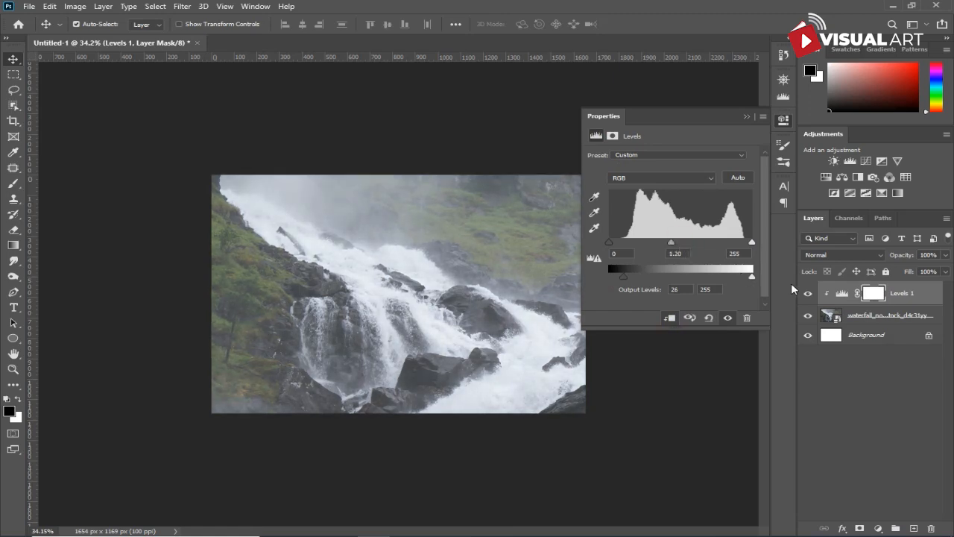
Step: Apply a slight Gaussian Blur to the waterfall layer
click(866, 317)
click(182, 6)
mouse_move(213, 143)
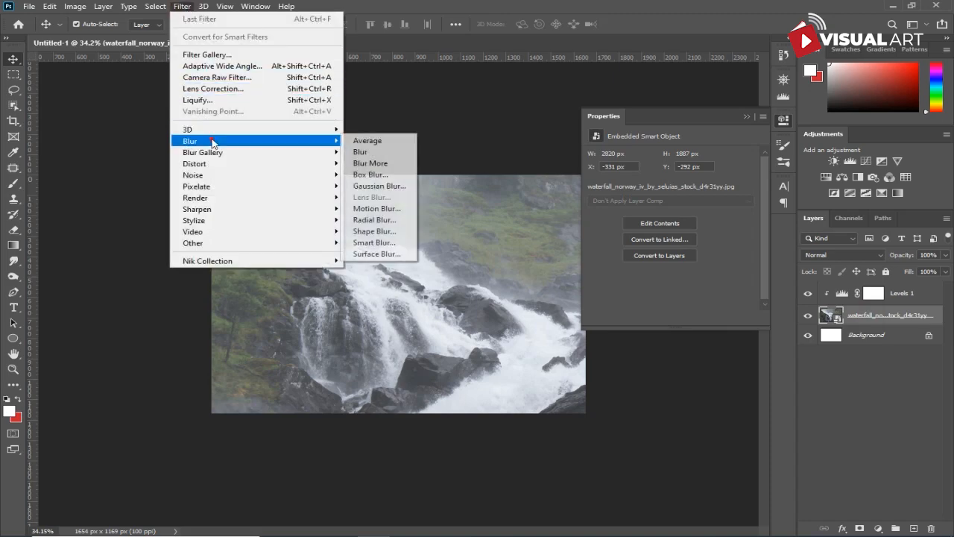
click(370, 187)
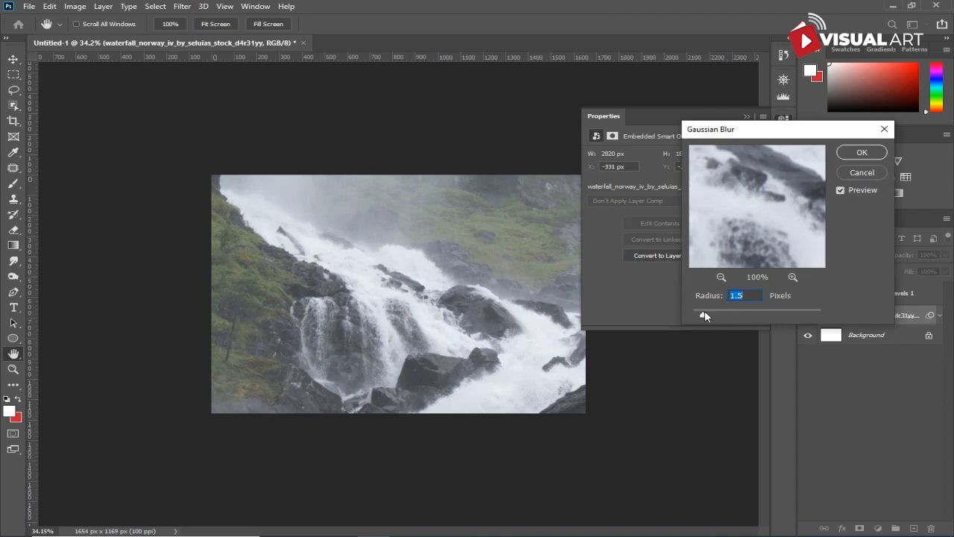
drag(705, 315, 706, 316)
click(859, 153)
Step: Group the Levels adjustment with the waterfall layer and name the group BG
click(878, 292)
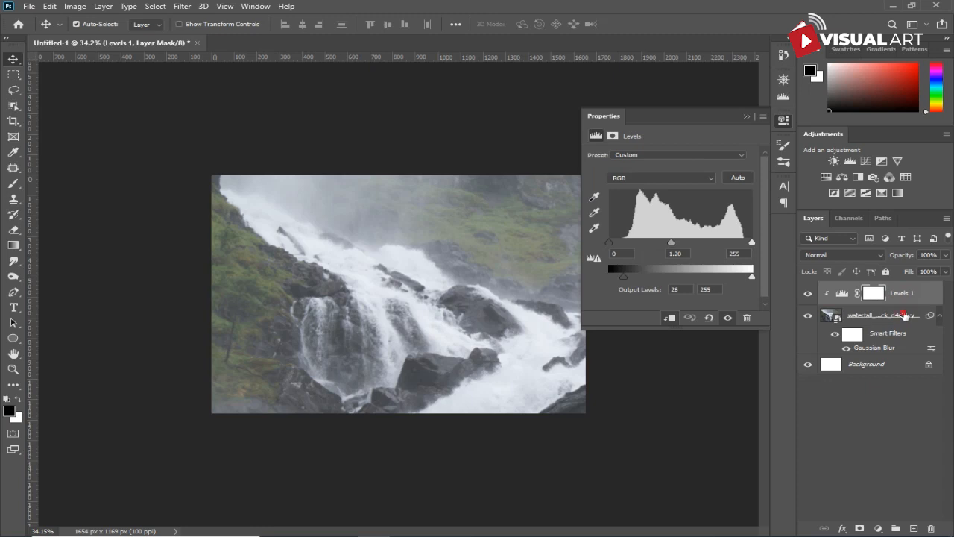
click(904, 315)
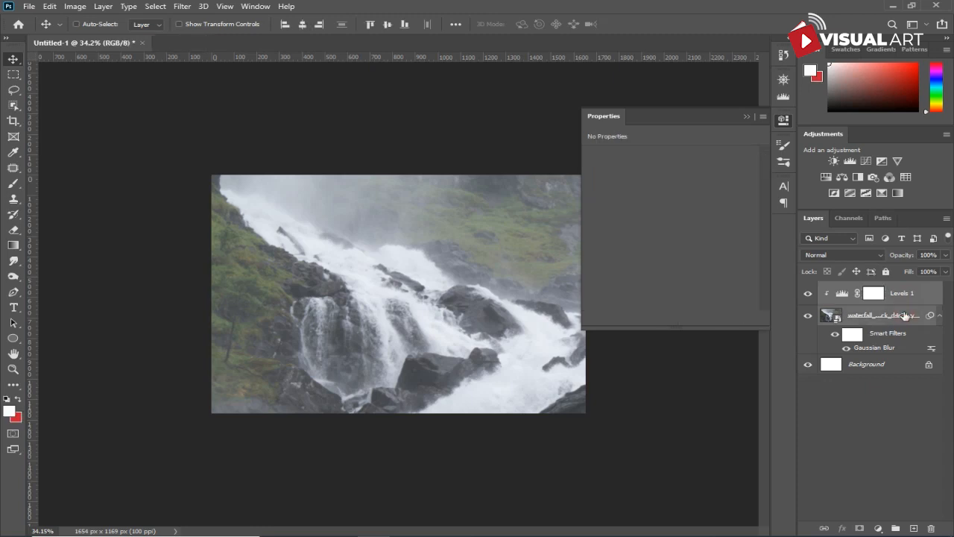
key(ctrl+g)
double_click(860, 289)
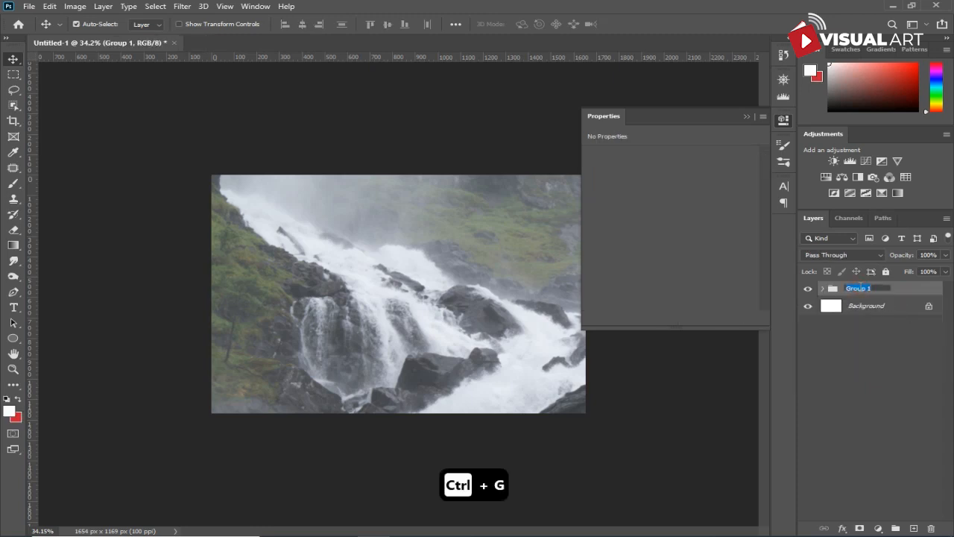
text(BG)
key(Return)
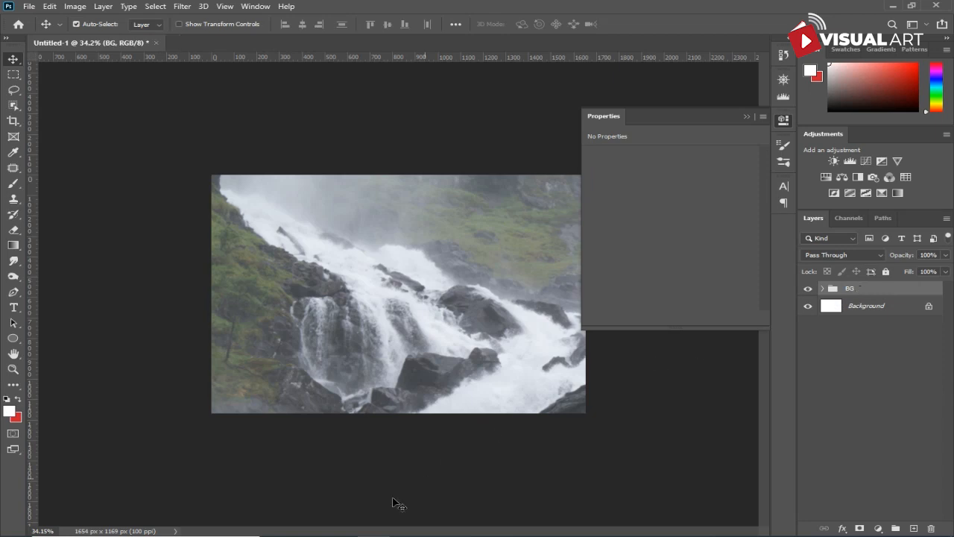
Step: Open the trees_tree_trunk_branch image from the Time folder as a separate document and collapse the Properties panel
click(340, 531)
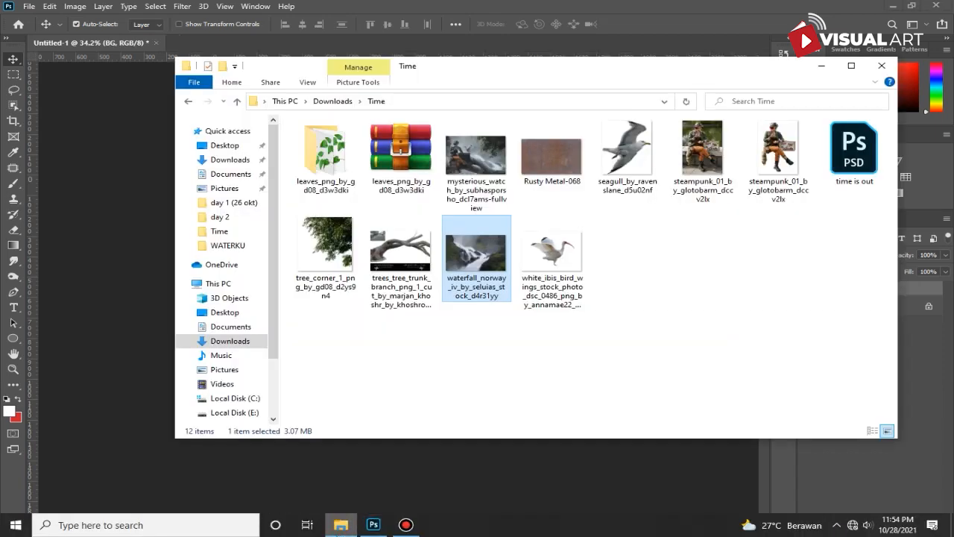
drag(411, 272, 438, 40)
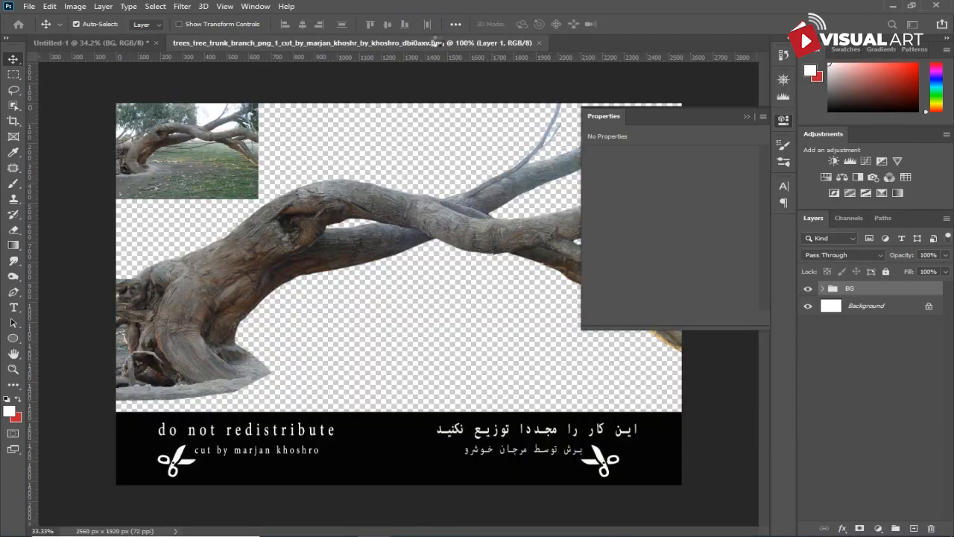
click(747, 117)
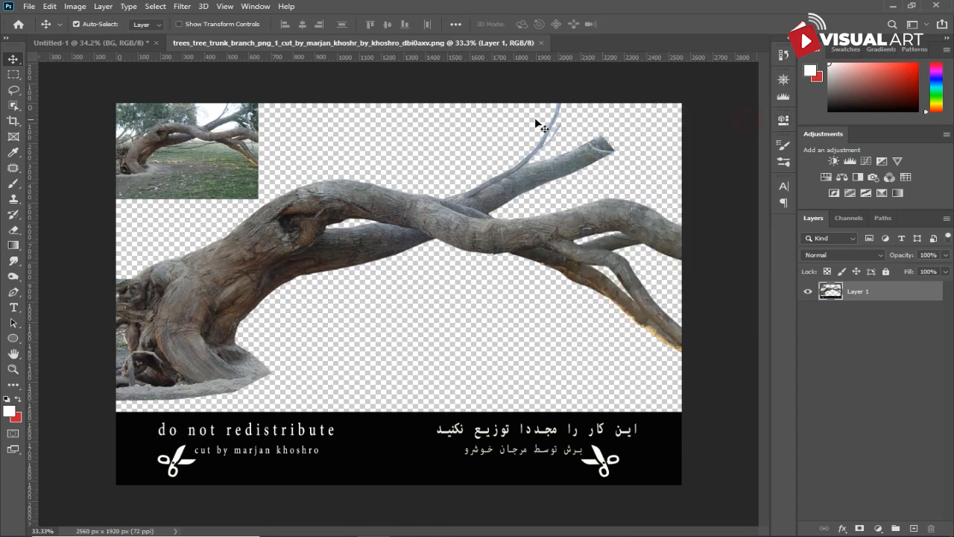
Step: Select the large tree trunk with its branches using the Lasso tool and copy it into the Untitled-1 document
click(14, 94)
mouse_move(110, 252)
mouse_down()
mouse_move(198, 238)
mouse_move(310, 174)
mouse_move(420, 173)
mouse_move(547, 135)
mouse_move(632, 132)
mouse_move(686, 208)
mouse_move(696, 244)
mouse_move(693, 370)
mouse_move(664, 377)
mouse_move(515, 357)
mouse_move(353, 367)
mouse_move(230, 400)
mouse_move(100, 404)
mouse_move(89, 338)
mouse_move(92, 273)
mouse_move(117, 246)
mouse_up()
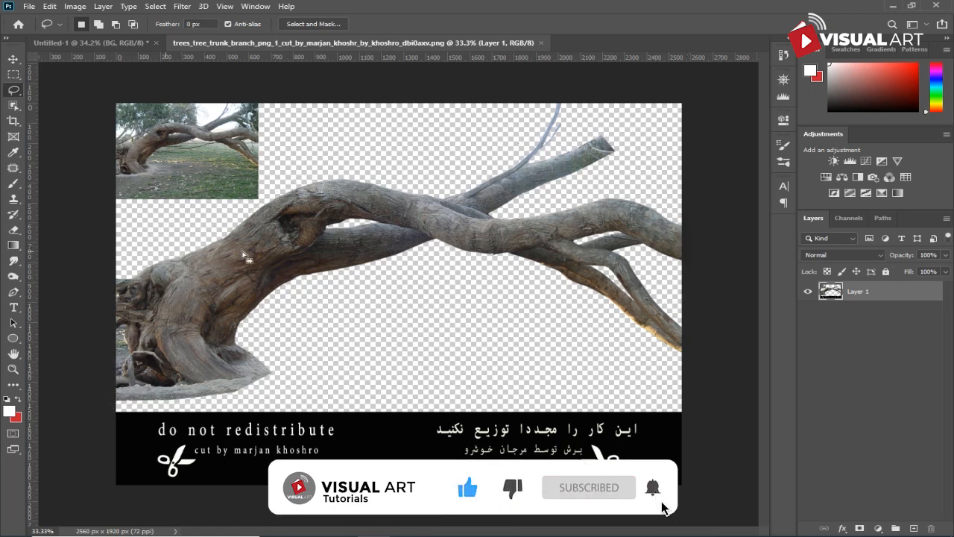
mouse_move(258, 245)
mouse_down()
mouse_move(219, 127)
mouse_move(190, 81)
mouse_move(140, 49)
mouse_move(381, 292)
mouse_up()
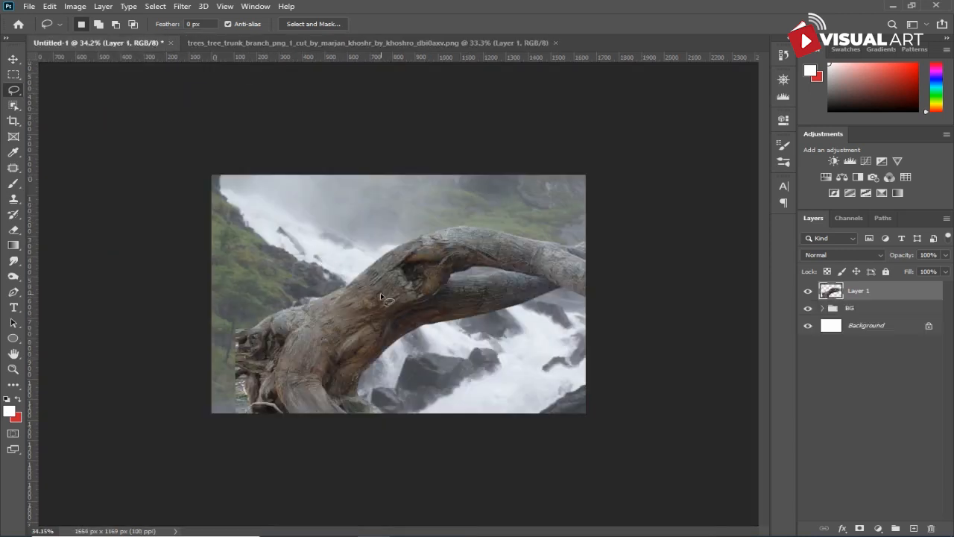
Step: Free-transform the trunk layer, enlarging it to about 109%, rotating it about 3.6° and placing it across the canvas
click(14, 58)
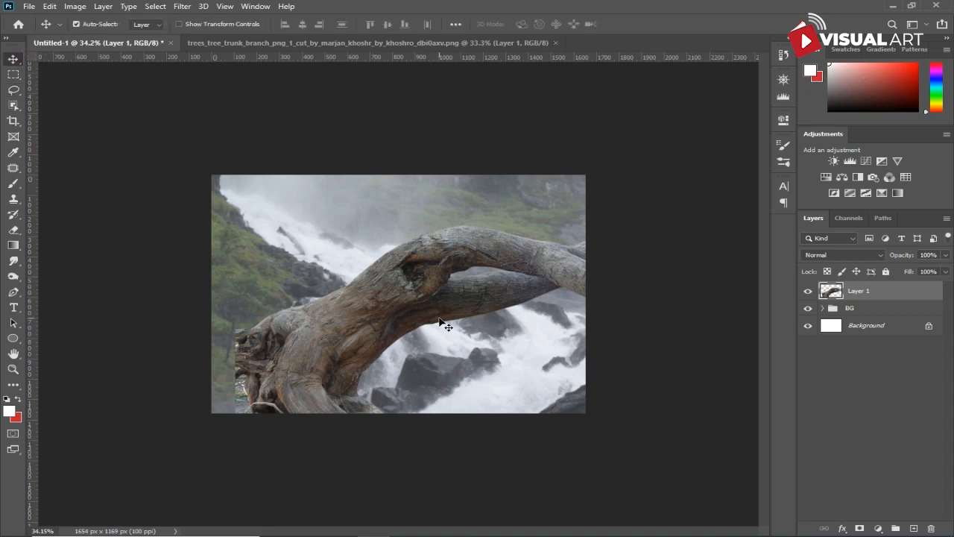
key(ctrl+t)
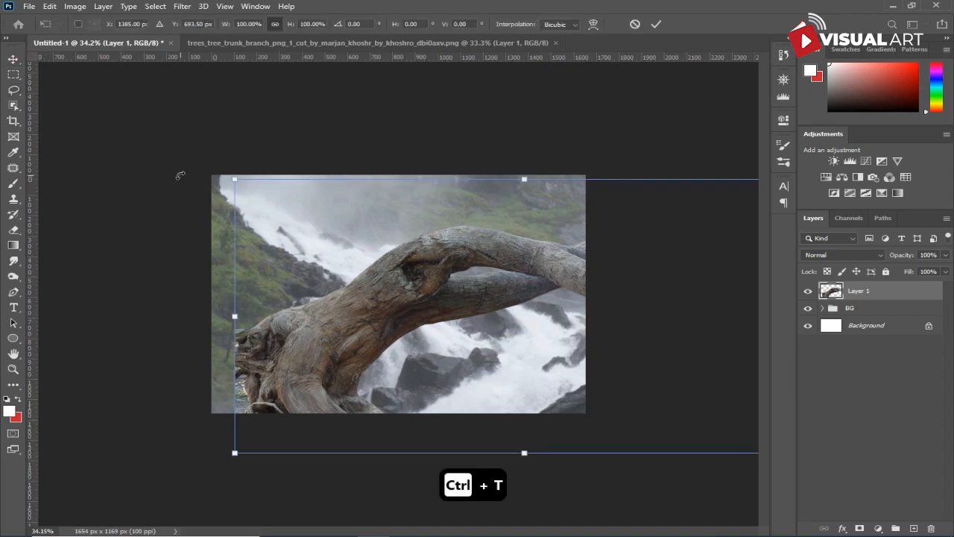
drag(395, 315, 210, 350)
drag(653, 246, 658, 263)
drag(637, 230, 688, 208)
drag(370, 290, 491, 303)
drag(302, 324, 337, 259)
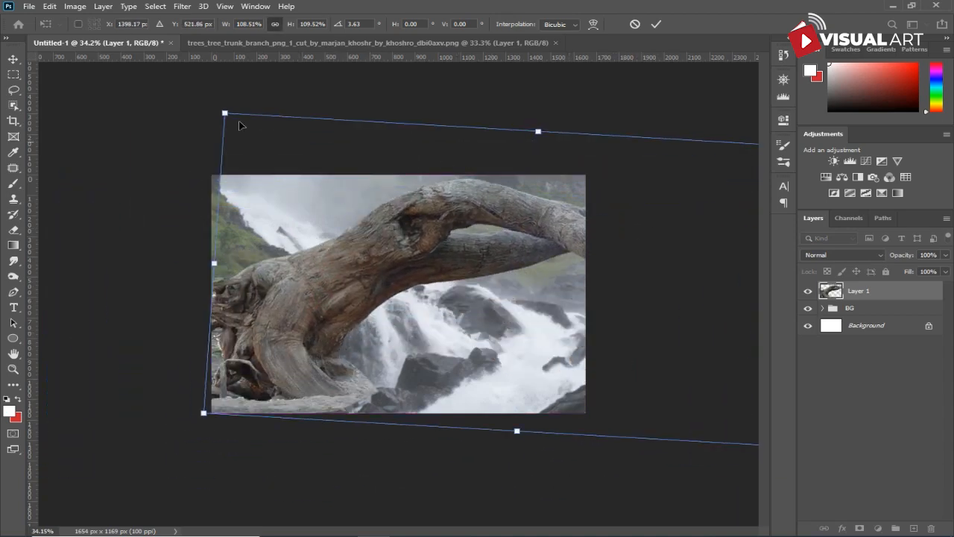
Step: Rotate the trunk to about 25.6° and move it down so it spans the lower part of the canvas
drag(187, 110, 300, 83)
drag(318, 225, 218, 397)
drag(138, 200, 177, 177)
mouse_move(292, 385)
mouse_down()
mouse_move(287, 377)
mouse_move(284, 392)
mouse_up()
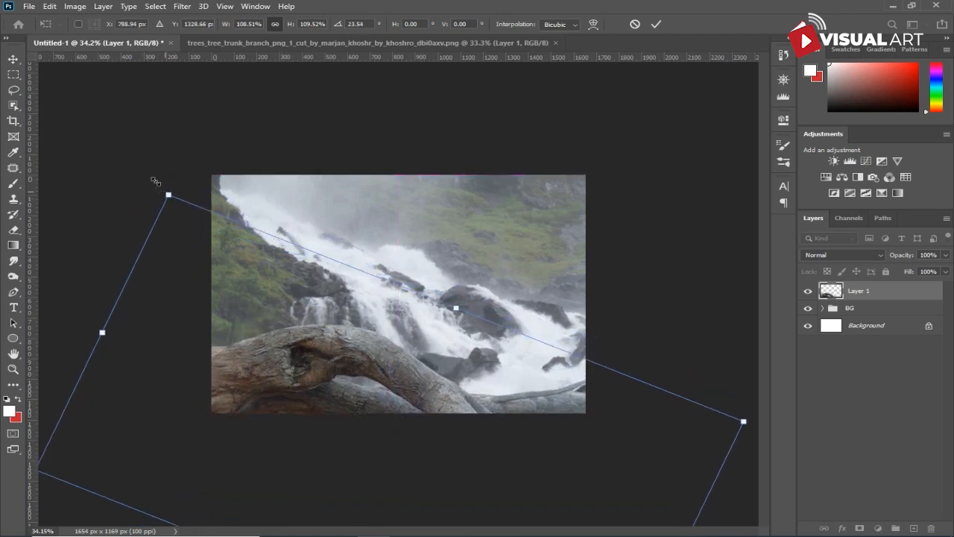
drag(148, 173, 170, 188)
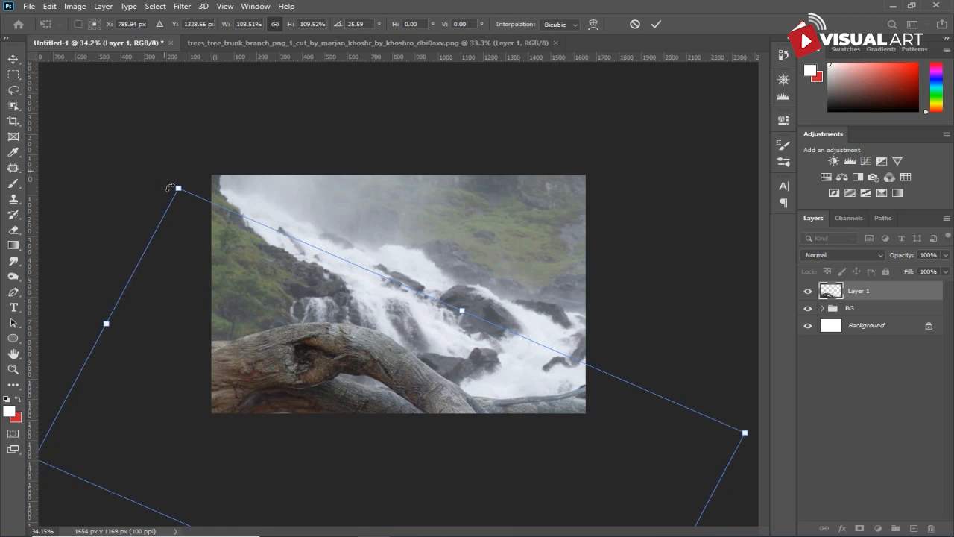
Step: Reduce the trunk to about 104% and reposition it along the canvas's lower edge, applying the transform
drag(328, 364, 376, 346)
drag(230, 170, 248, 194)
drag(309, 361, 295, 353)
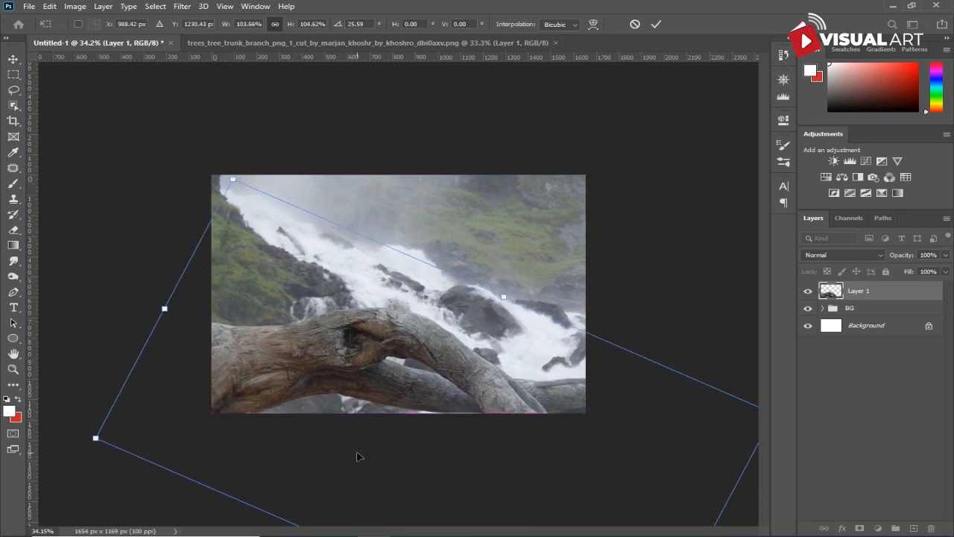
key(Return)
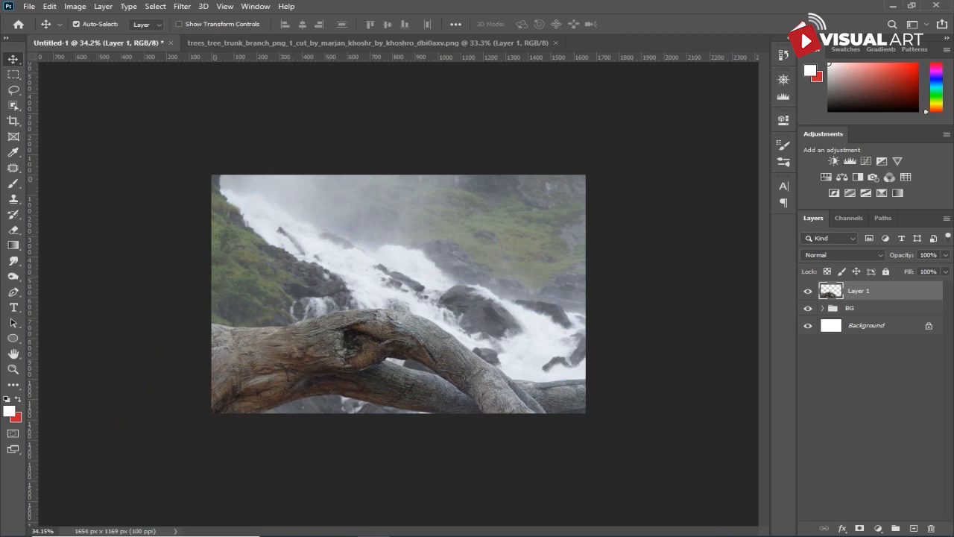
Step: Add a Color Balance adjustment clipped to the trunk layer, with midtones Cyan-Red at -5 and Yellow-Blue at +7
click(878, 528)
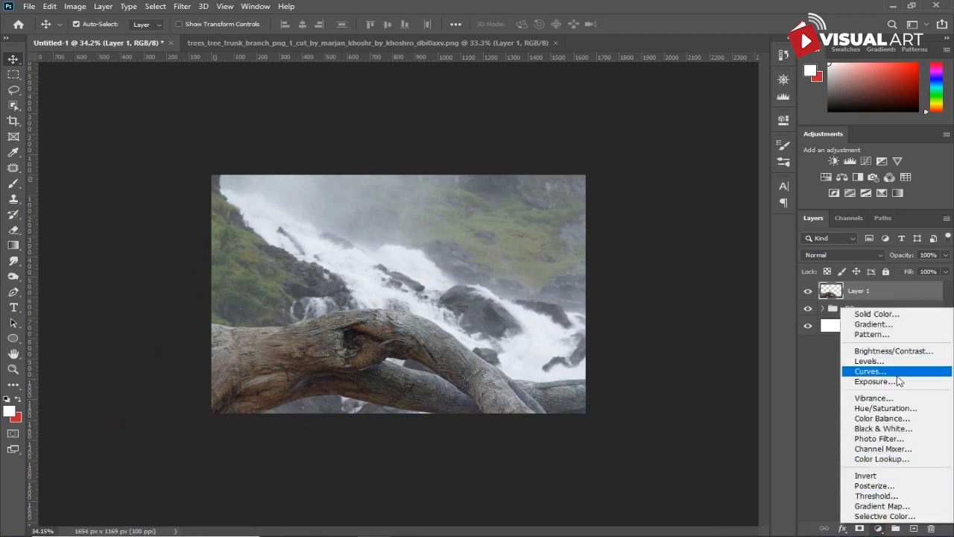
click(900, 422)
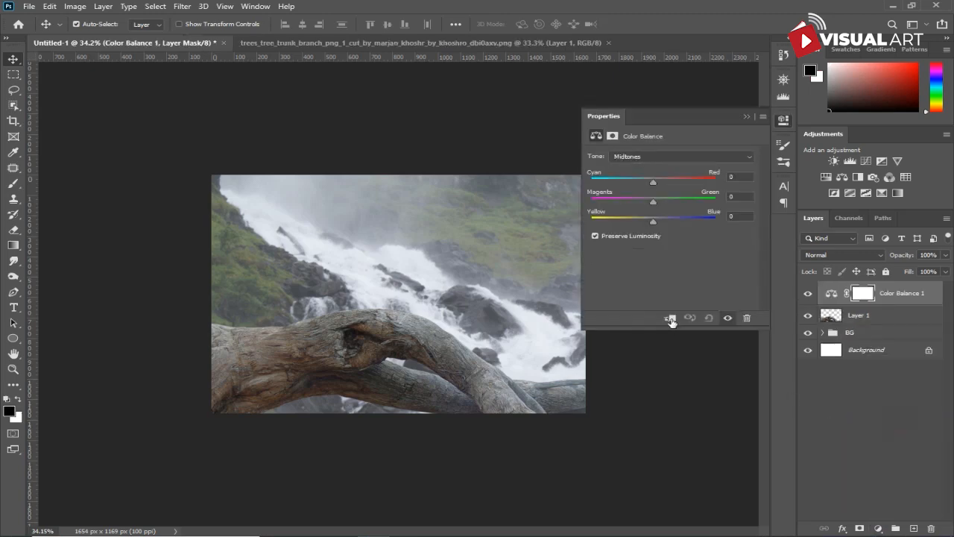
click(671, 319)
drag(660, 220, 657, 219)
drag(653, 182, 646, 185)
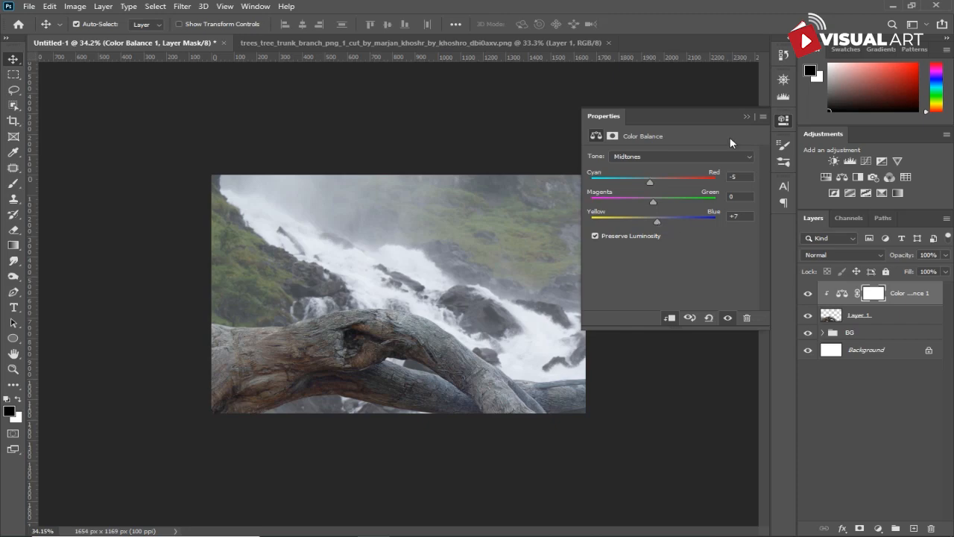
click(746, 117)
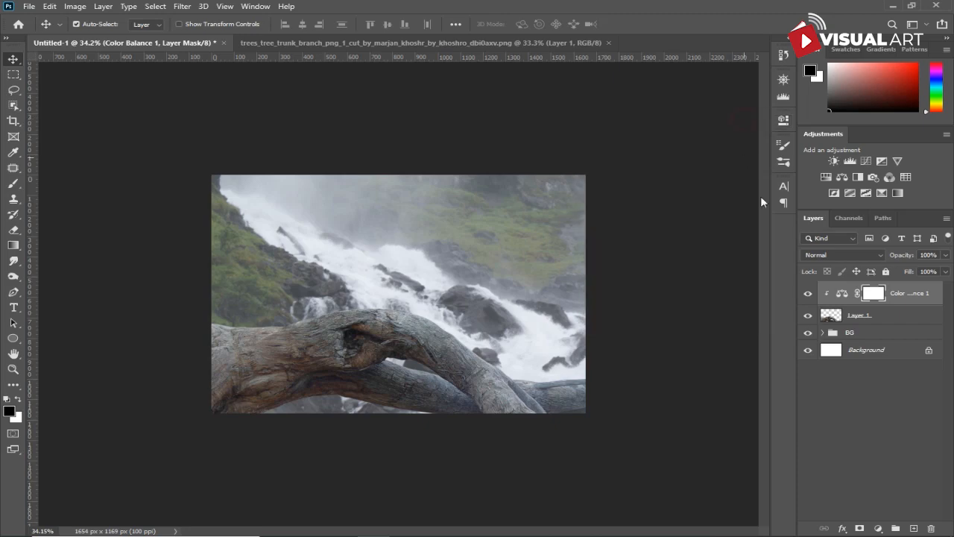
Step: Add a new empty layer above the trunk's Color Balance adjustment
click(880, 527)
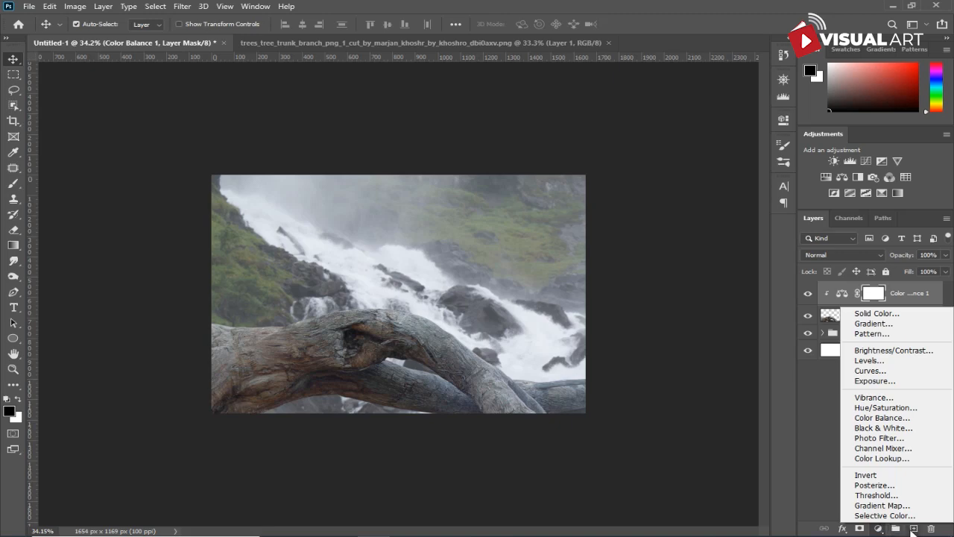
click(821, 482)
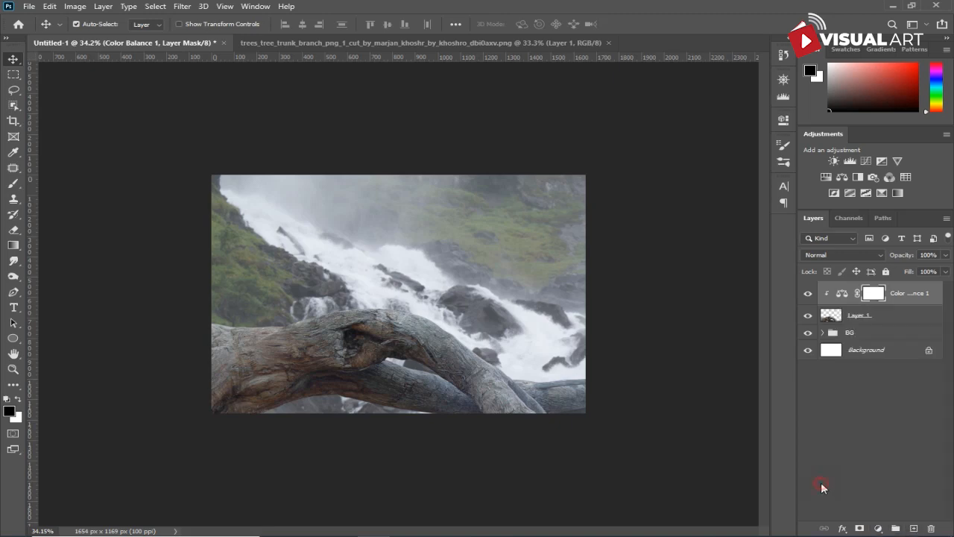
click(913, 528)
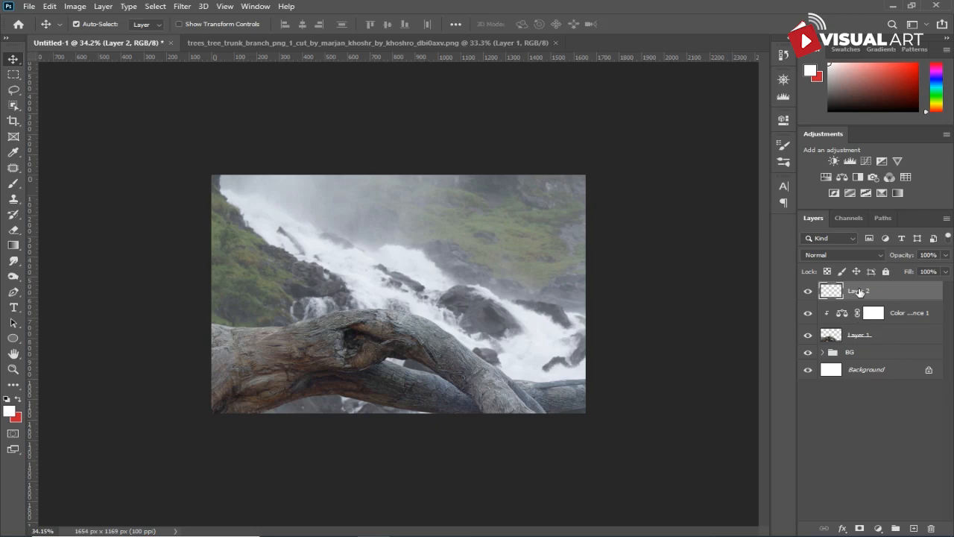
Step: Clip the new empty layer to the trunk and fill it with 50% gray blended in Overlay mode
right_click(865, 290)
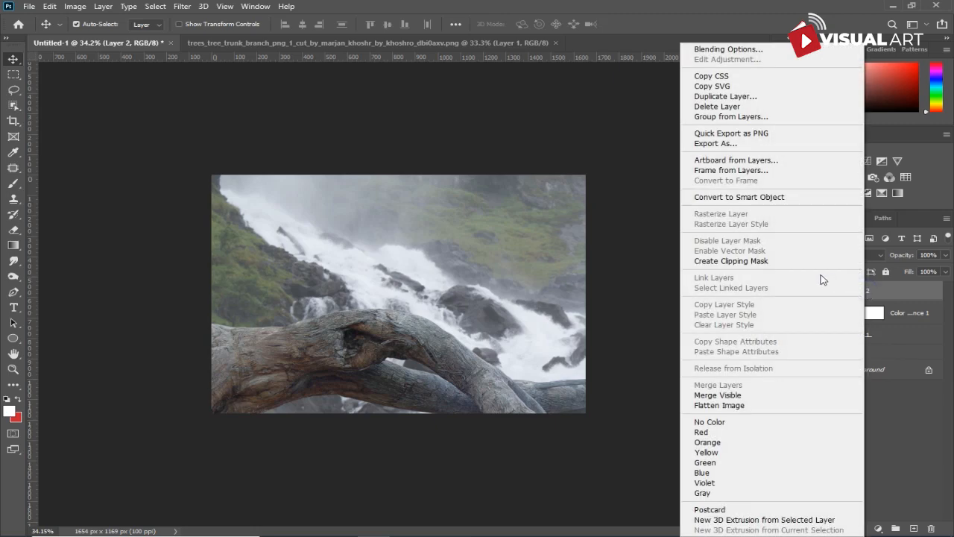
click(773, 261)
click(50, 8)
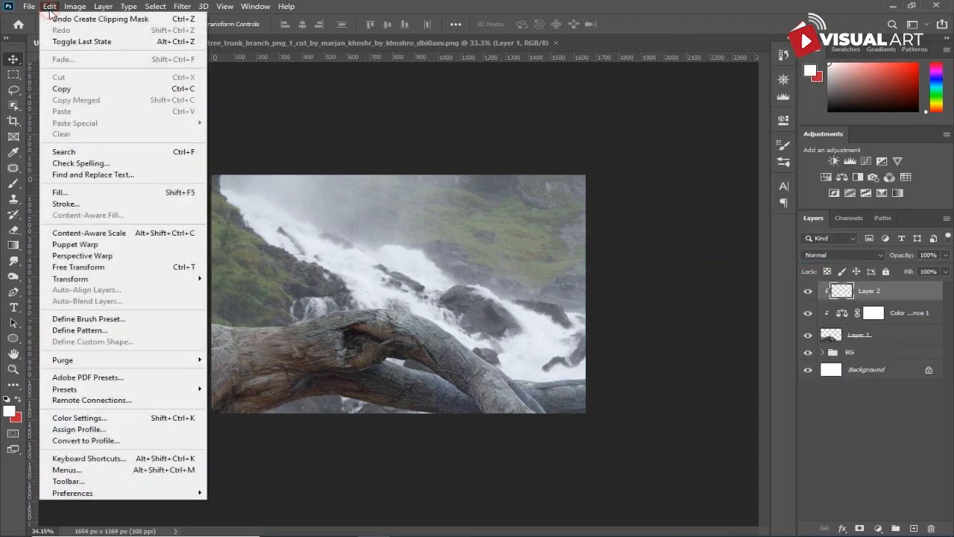
click(58, 193)
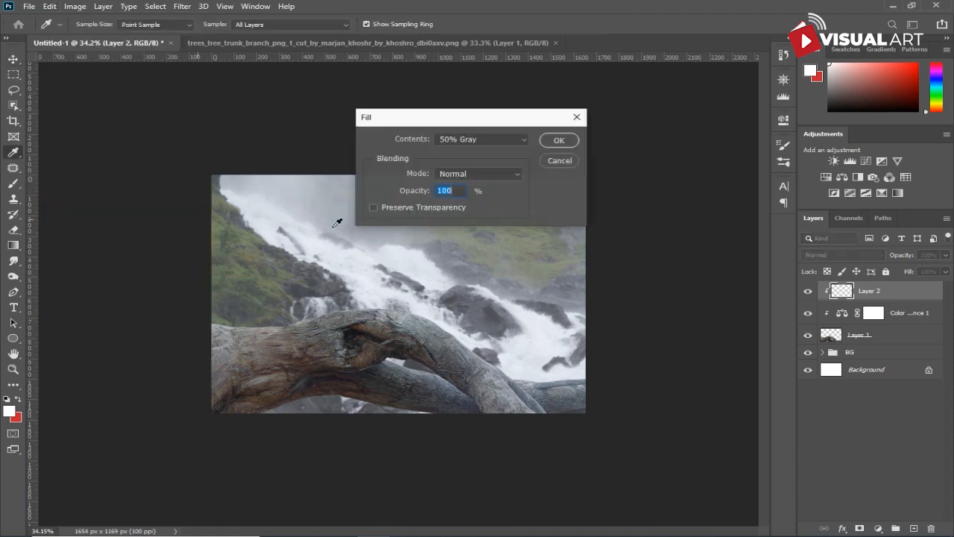
click(554, 142)
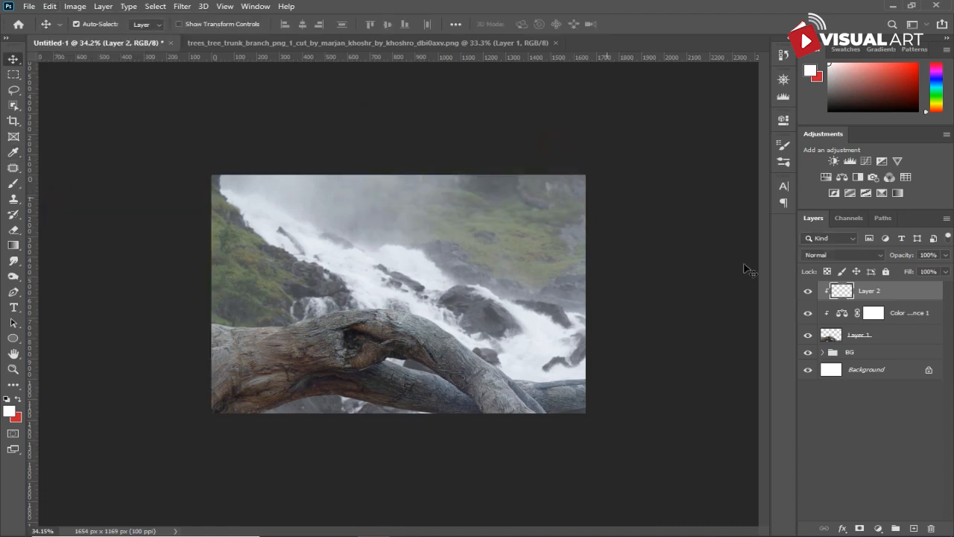
click(840, 255)
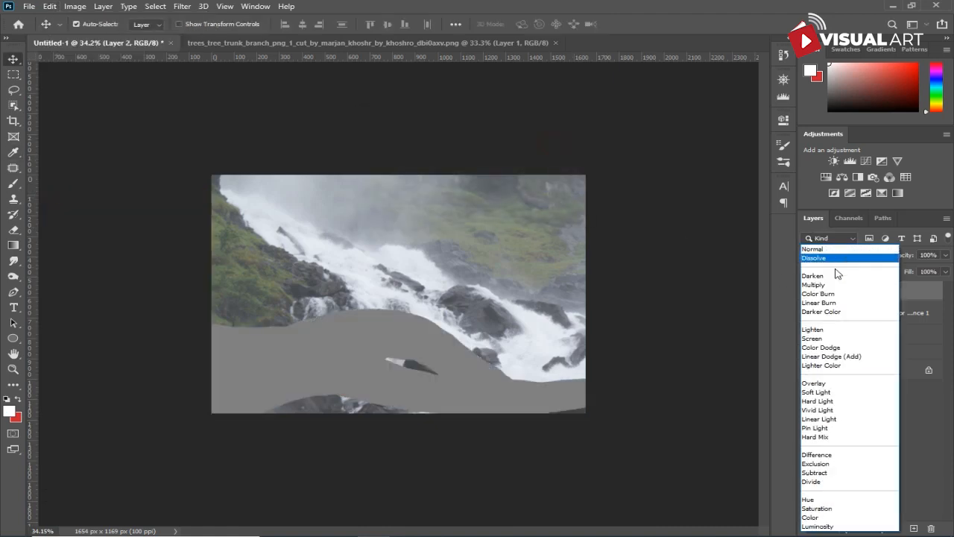
click(814, 384)
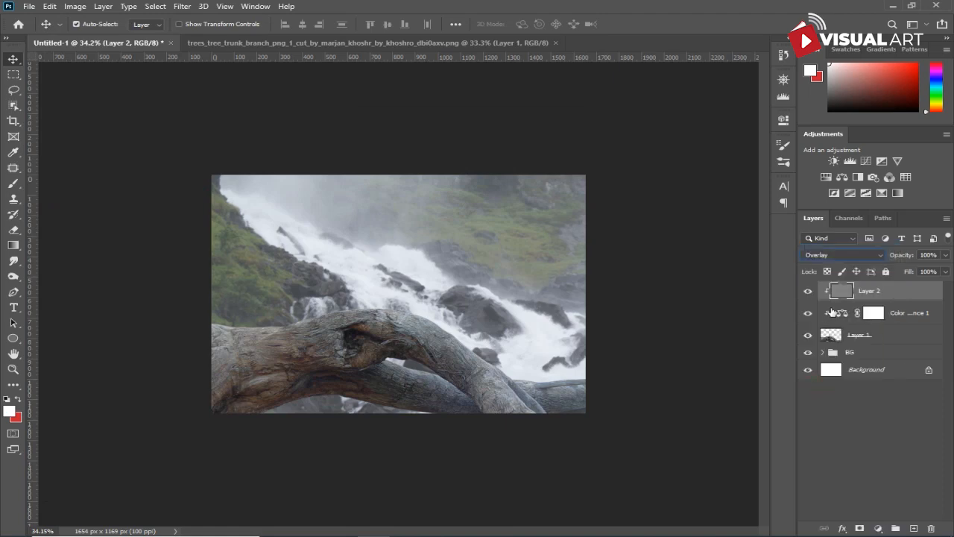
Step: Switch to the Burn tool for the gray Overlay layer and enlarge its brush to 400 px
click(10, 281)
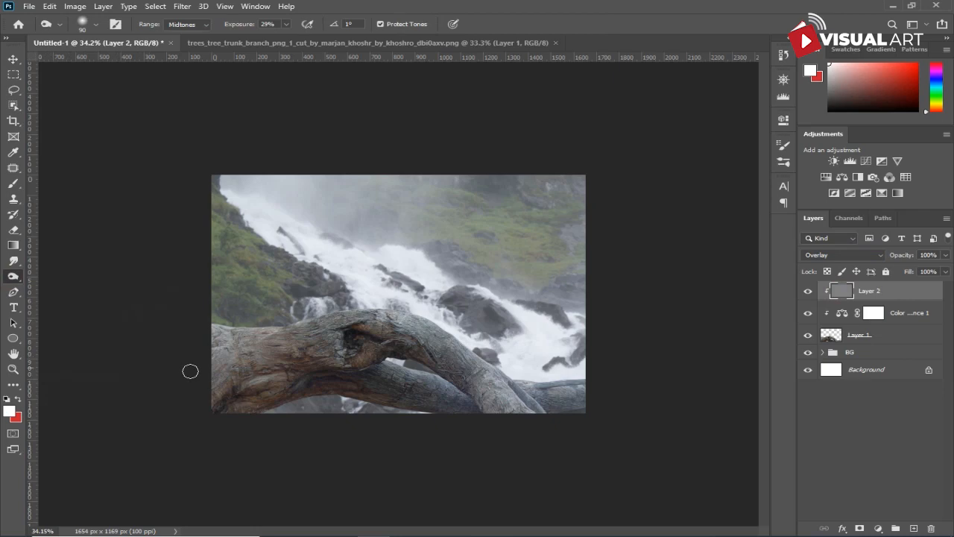
key(bracketright)
key(bracketright)
key(bracketright)
key(bracketright)
key(bracketright)
key(bracketright)
key(bracketright)
key(bracketright)
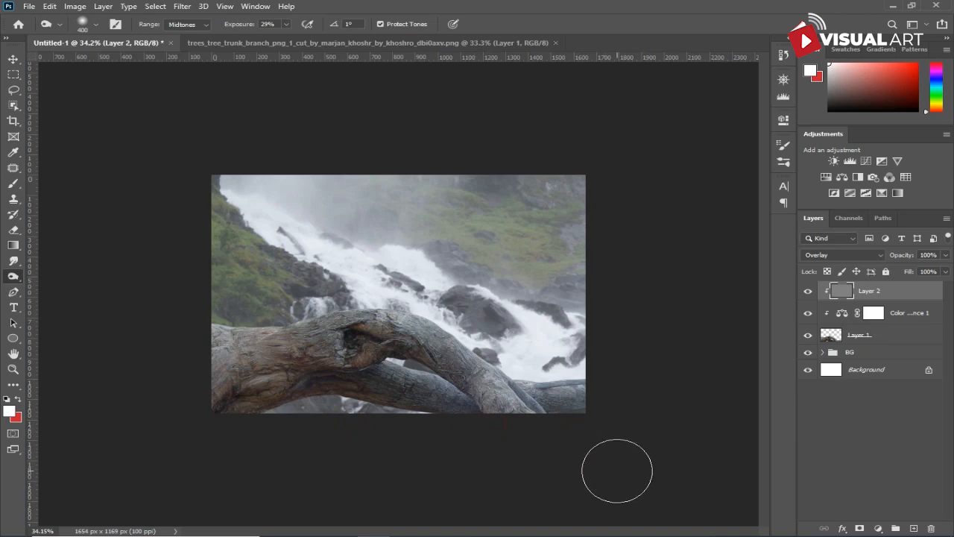
Step: Group the trunk layer with its Color Balance and gray Overlay layers, and name the group "tree"
click(13, 62)
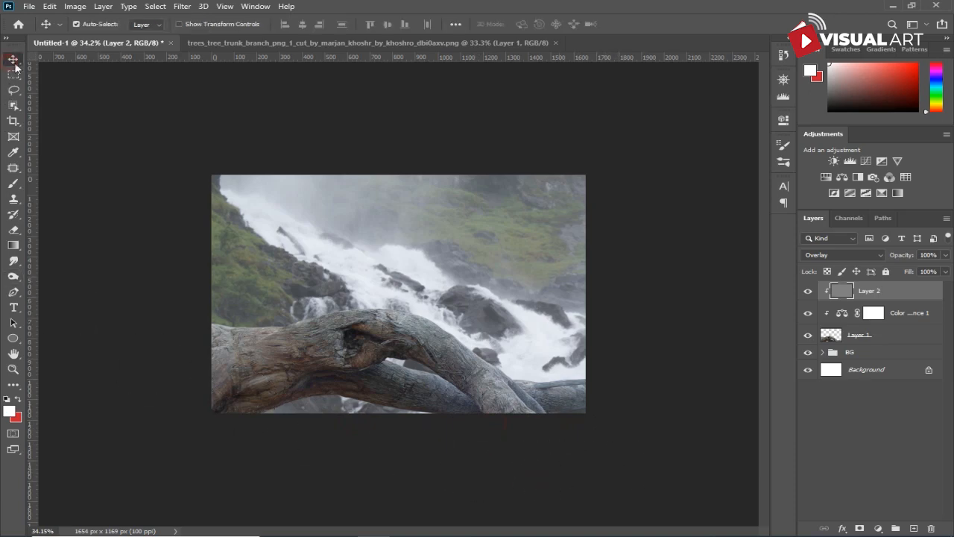
shift+click(888, 337)
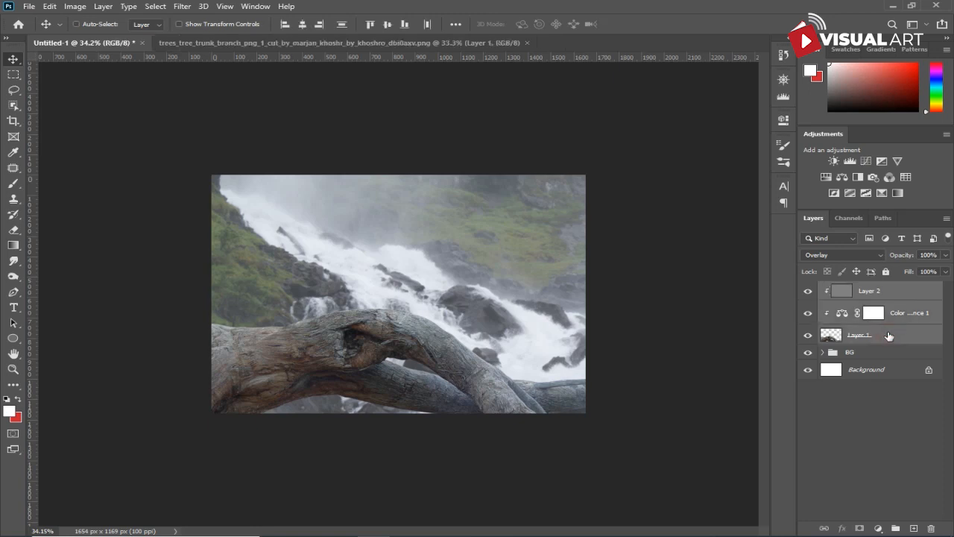
key(ctrl+g)
double_click(853, 290)
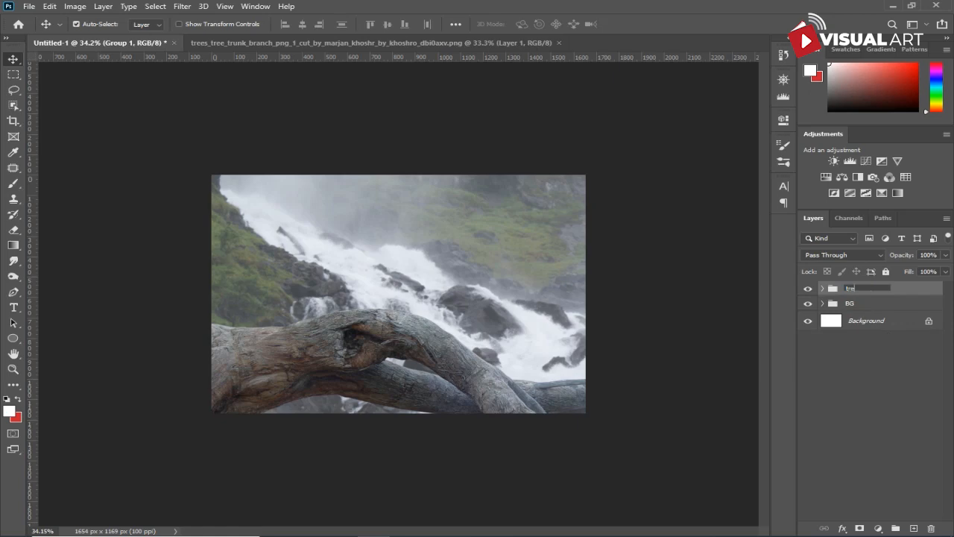
text(tree)
key(Return)
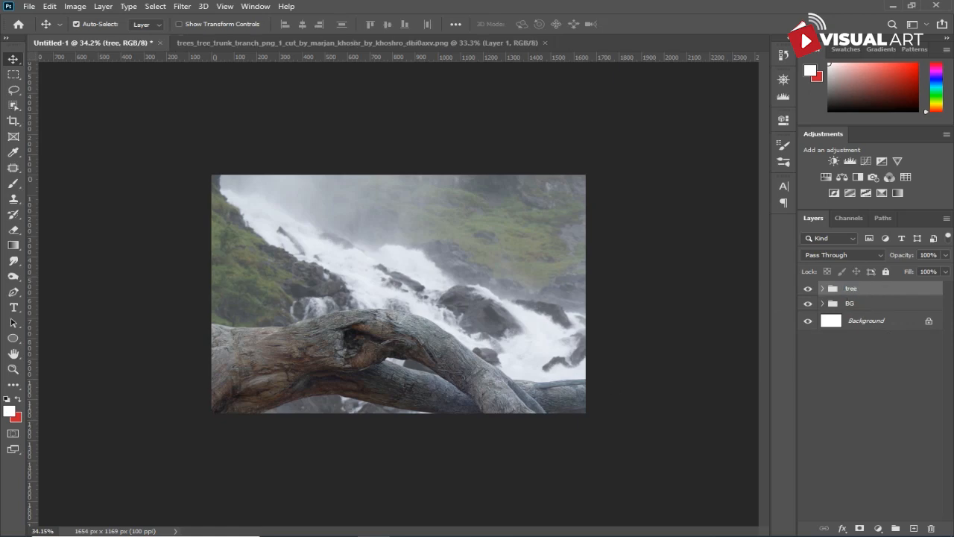
Step: Place the cut-out steampunk_01_by_glotobarm_dccv2lx image from the Time folder into the waterfall composition
mouse_move(340, 531)
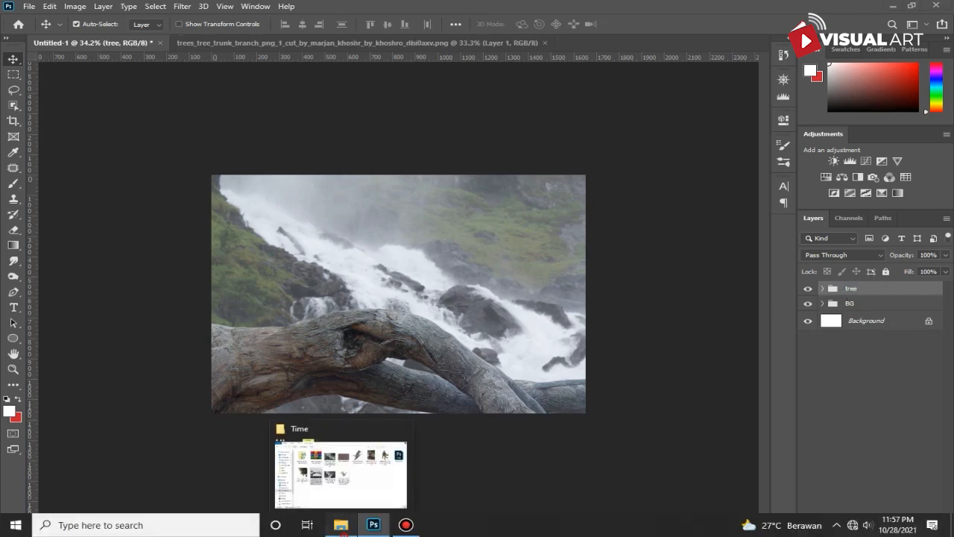
click(341, 471)
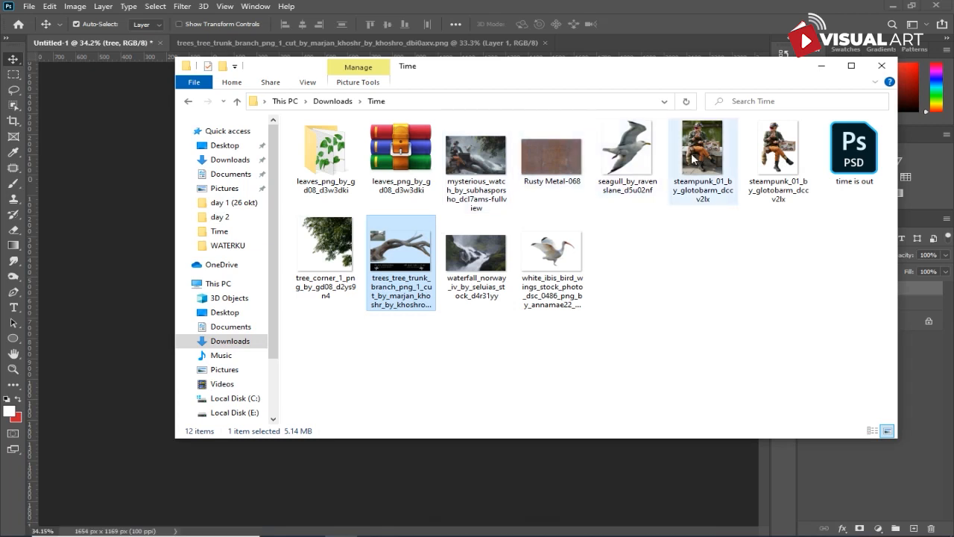
click(773, 160)
drag(773, 160, 85, 151)
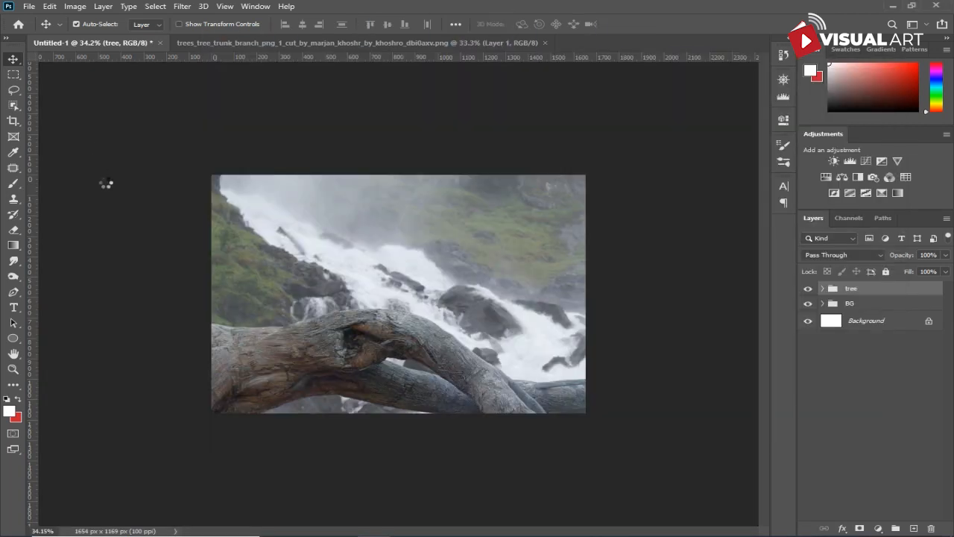
Step: Scale the steampunk figure to about 46.94% and seat it on the thick left part of the trunk, applying the placement
drag(383, 272, 286, 287)
drag(387, 188, 369, 213)
scroll(328, 366, up, 1)
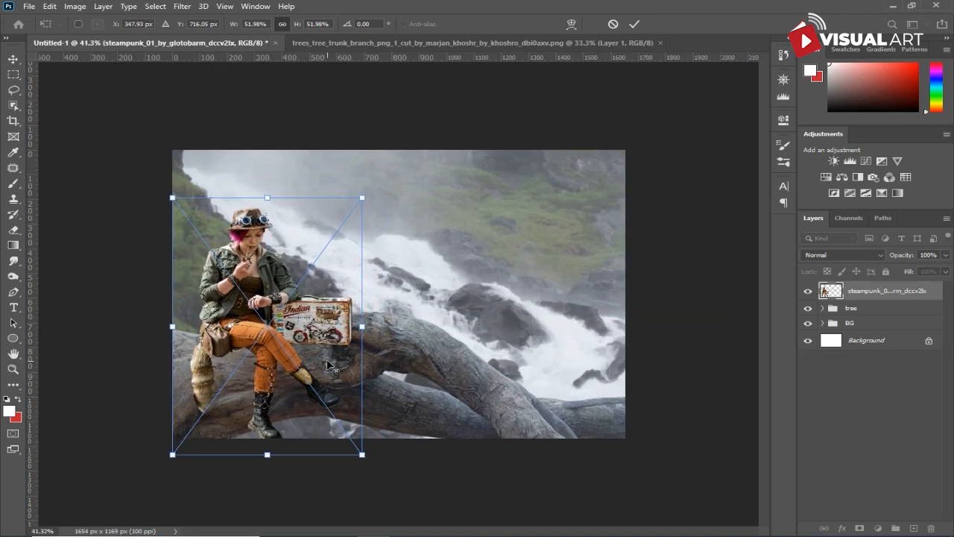
scroll(329, 366, up, 2)
drag(223, 374, 230, 362)
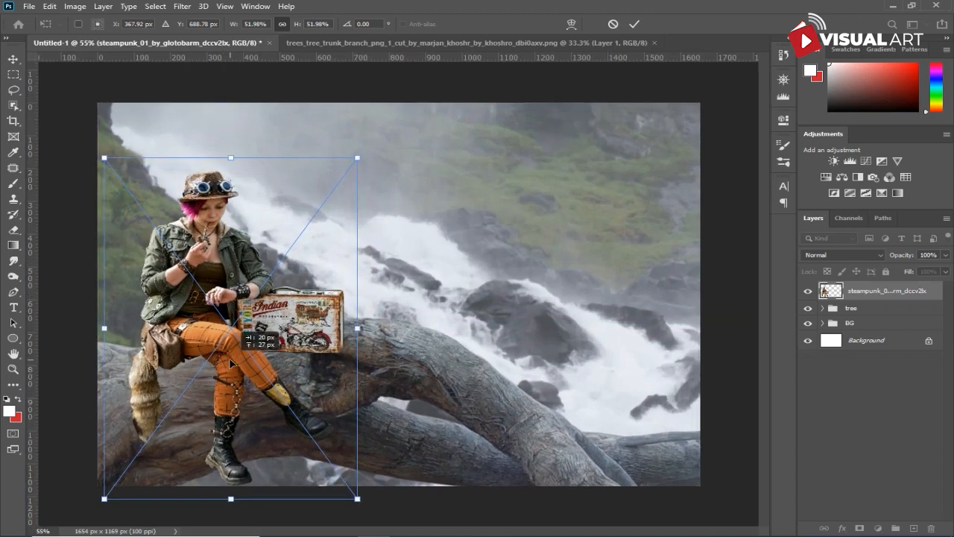
drag(354, 156, 335, 187)
drag(198, 341, 212, 340)
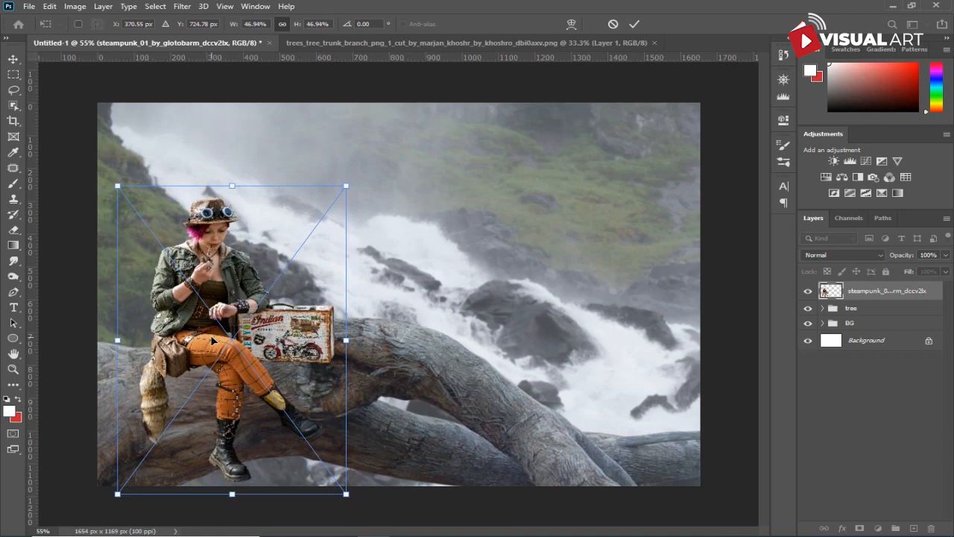
key(Return)
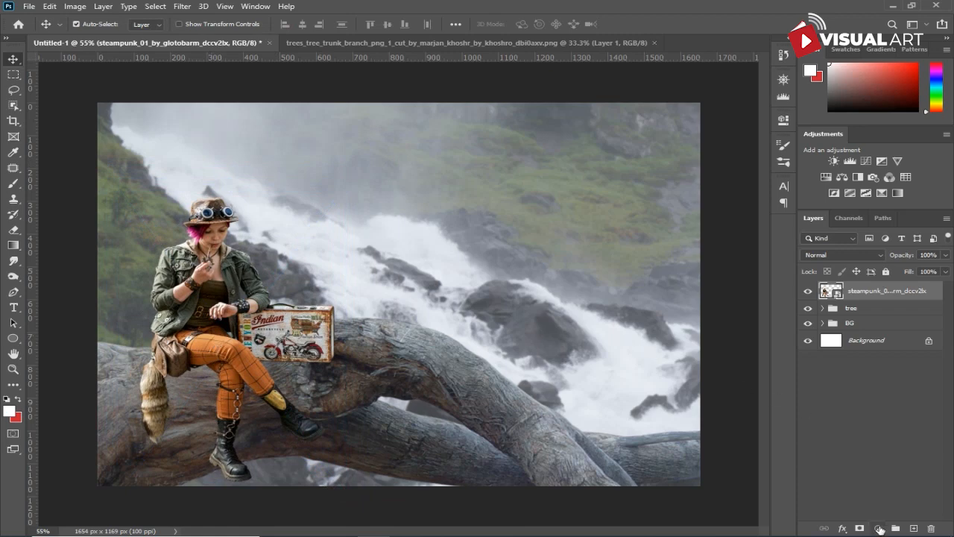
Step: Add a Color Balance adjustment clipped to the steampunk figure, with midtones Cyan-Red at -17 and Yellow-Blue at +10
click(880, 528)
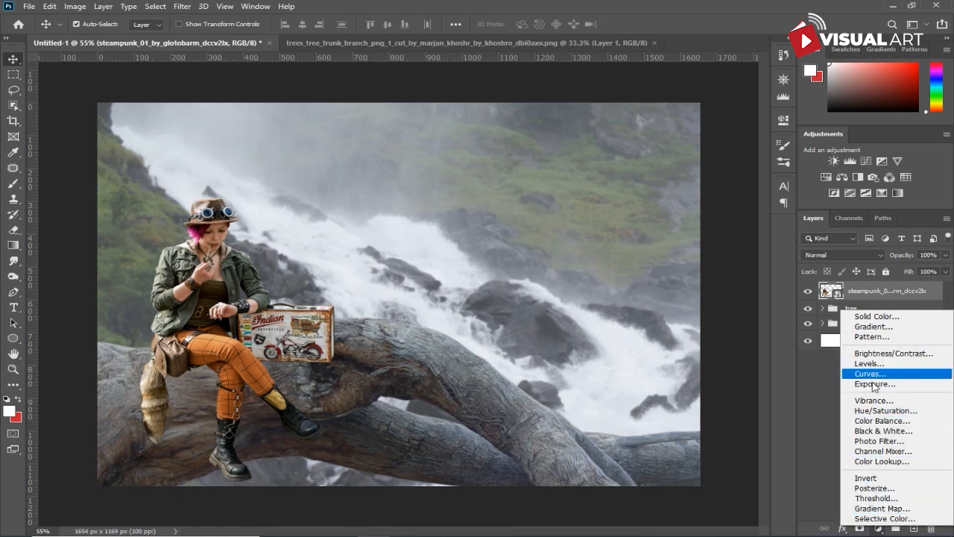
click(880, 422)
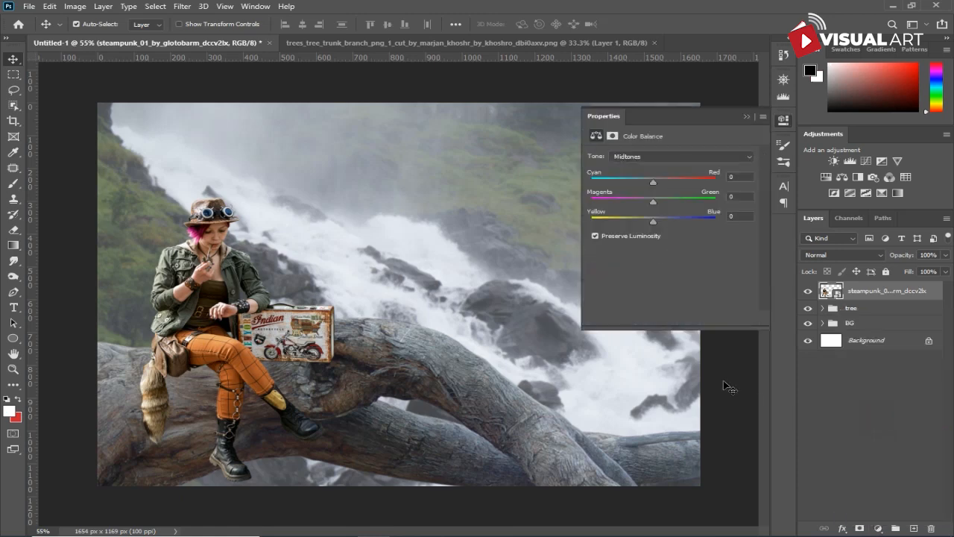
click(669, 318)
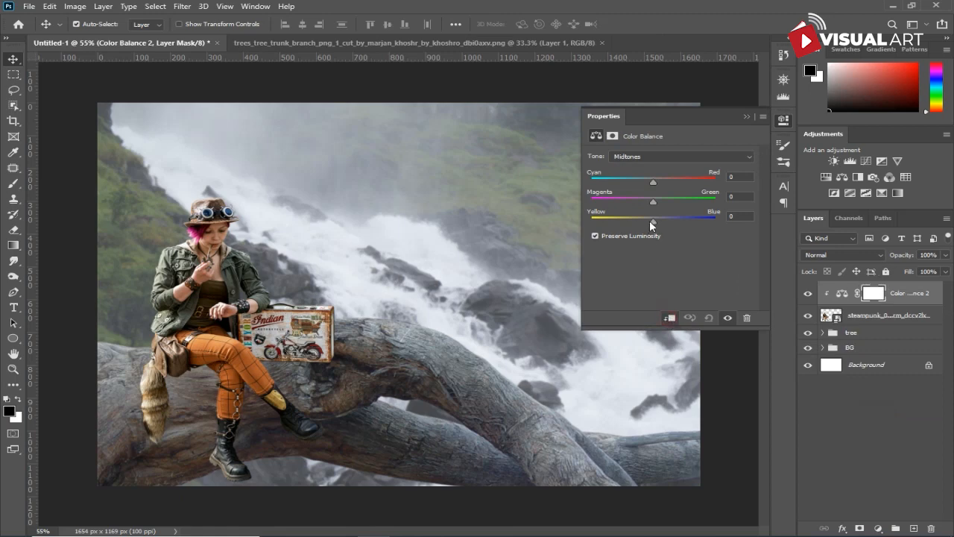
drag(658, 219, 659, 218)
drag(654, 180, 650, 179)
Step: Add a Hue/Saturation adjustment clipped to the steampunk figure and lower its saturation to -6
click(879, 528)
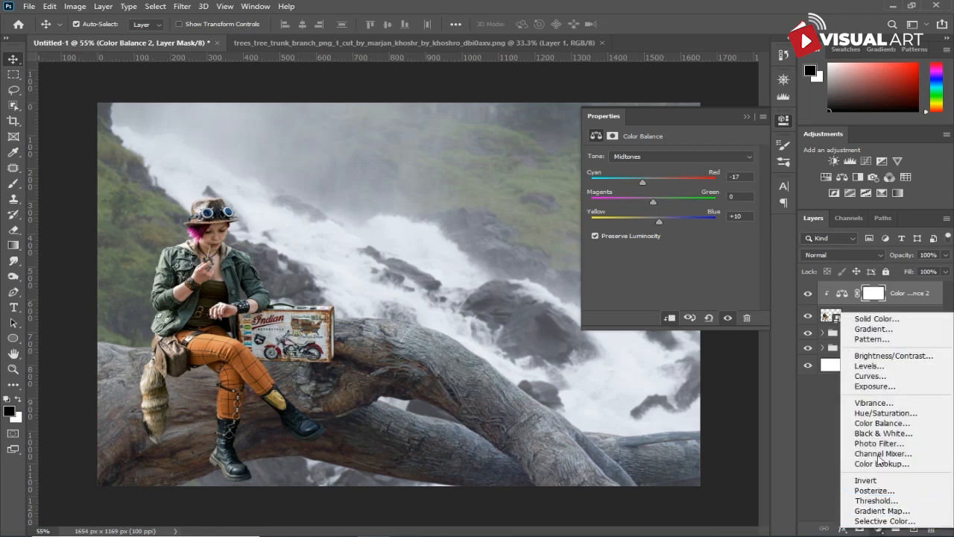
click(885, 413)
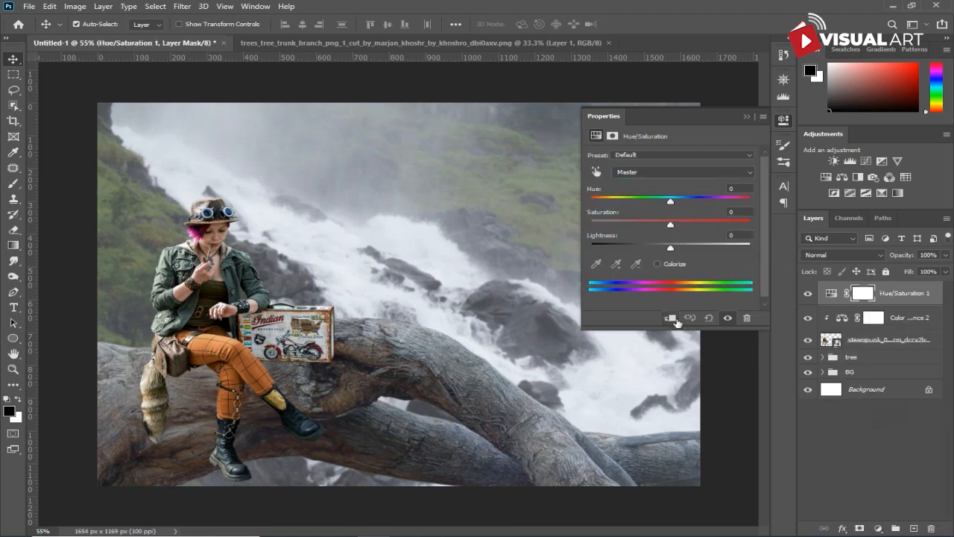
click(672, 318)
drag(671, 228, 662, 227)
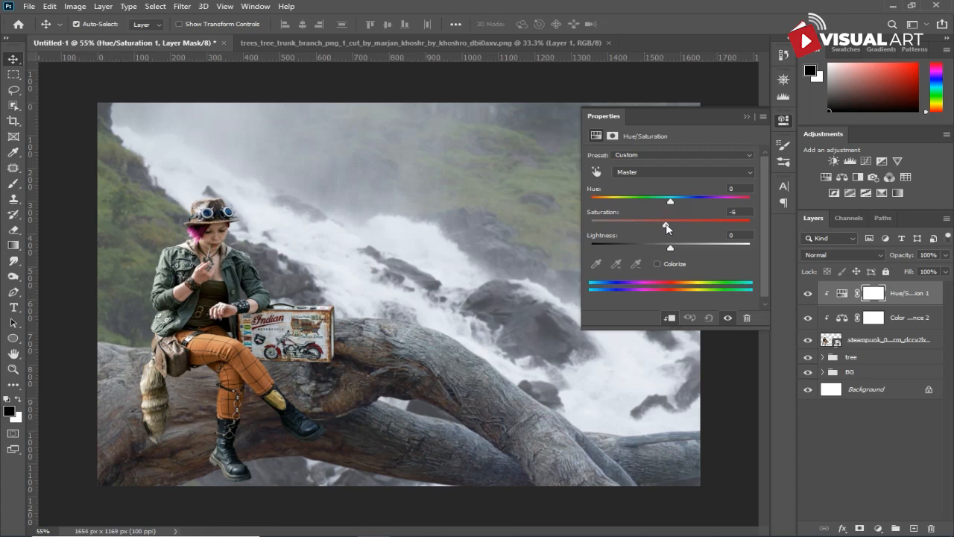
Step: Add a Selective Color adjustment clipped to the steampunk figure, setting Magenta to -67% and Yellow to +10% in the Magentas
click(879, 527)
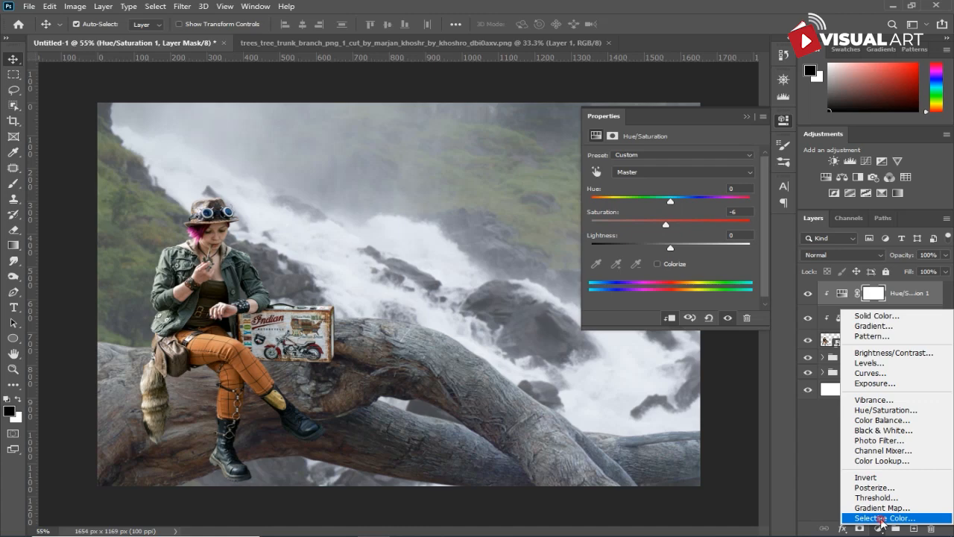
click(882, 518)
click(636, 167)
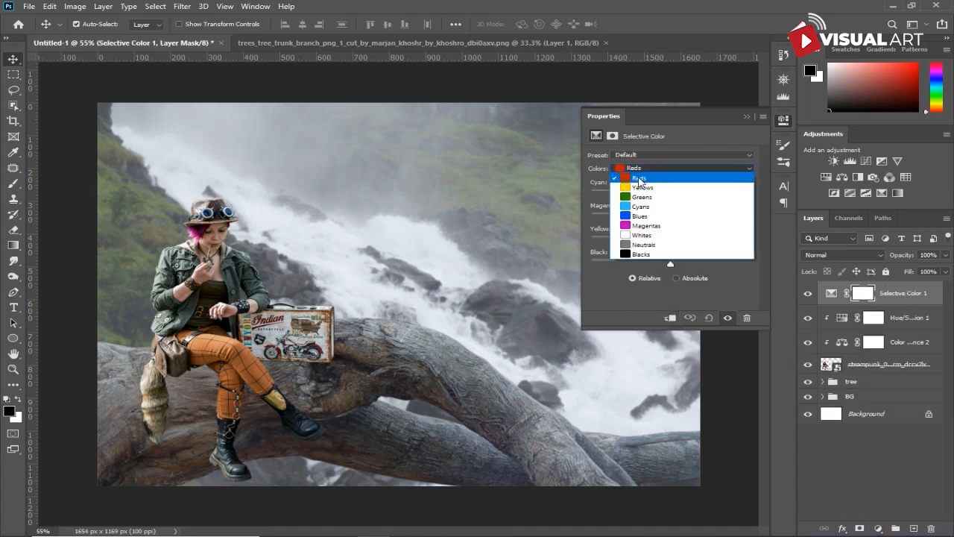
click(648, 226)
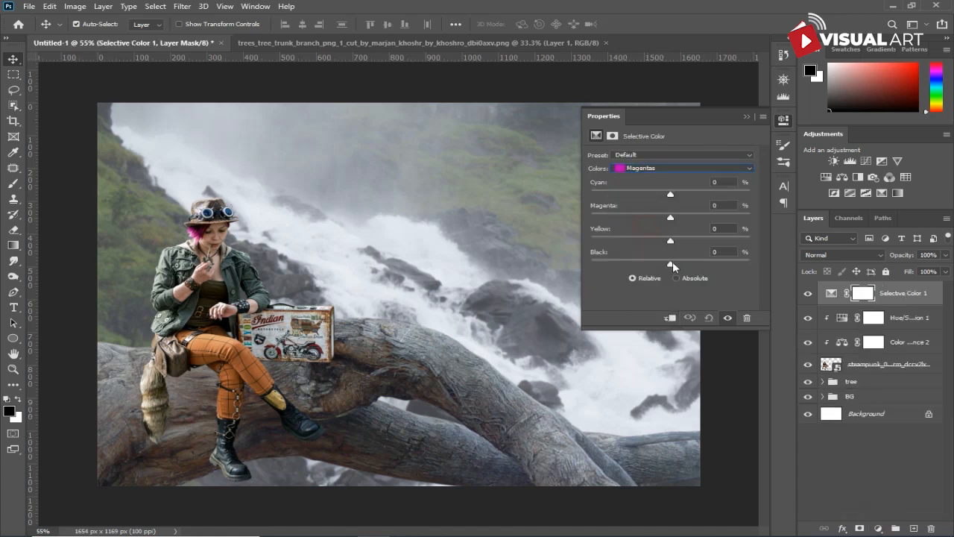
drag(669, 219, 617, 223)
drag(674, 241, 679, 241)
click(748, 117)
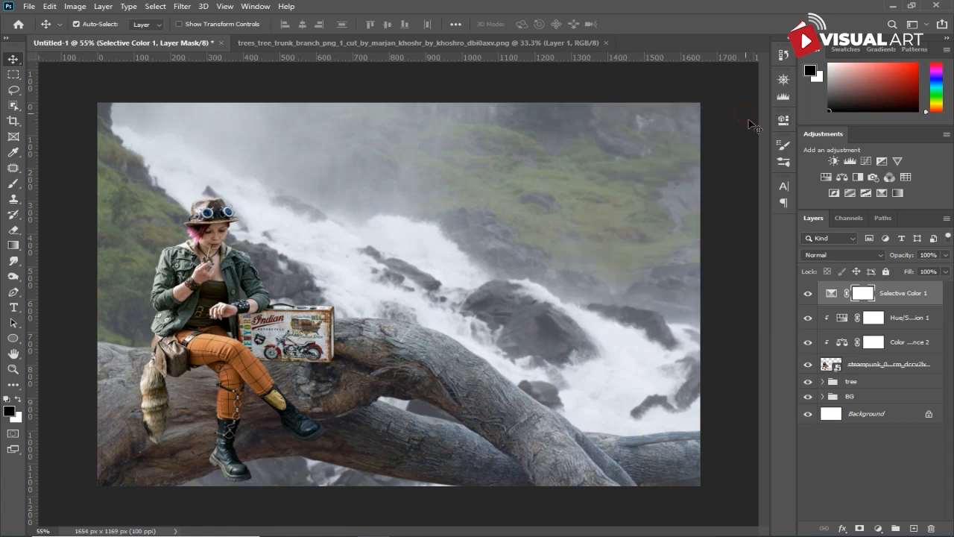
double_click(832, 292)
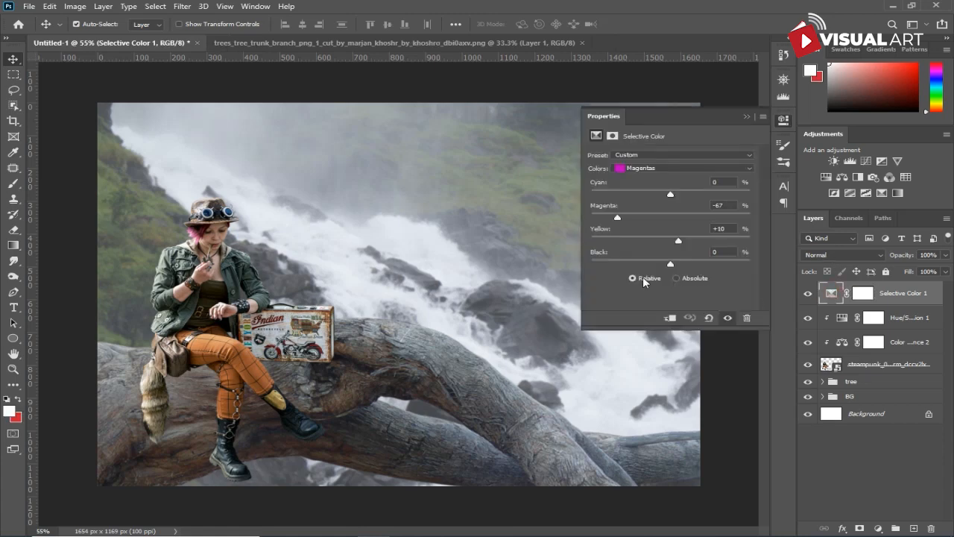
click(670, 319)
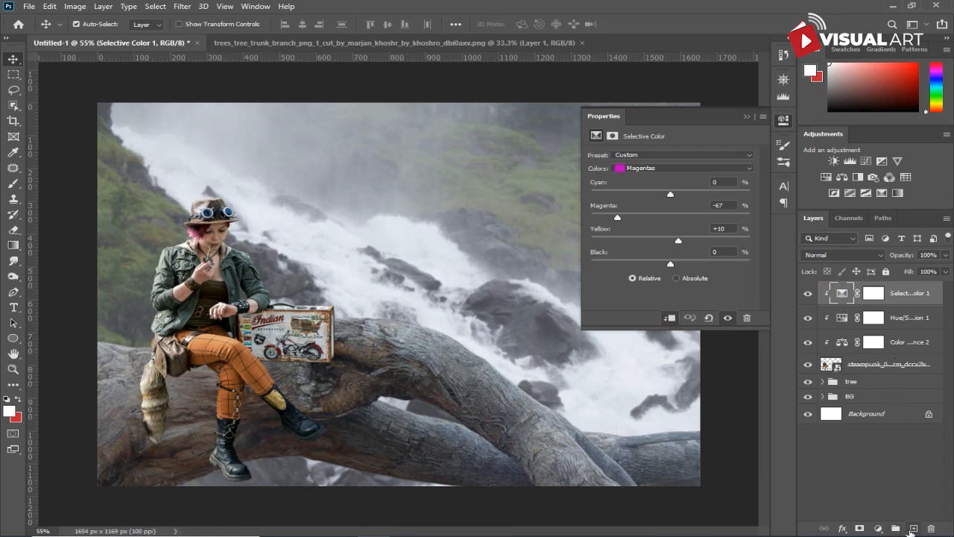
Step: Add a new empty layer above the figure's Selective Color adjustment and clip it to the steampunk figure
click(913, 529)
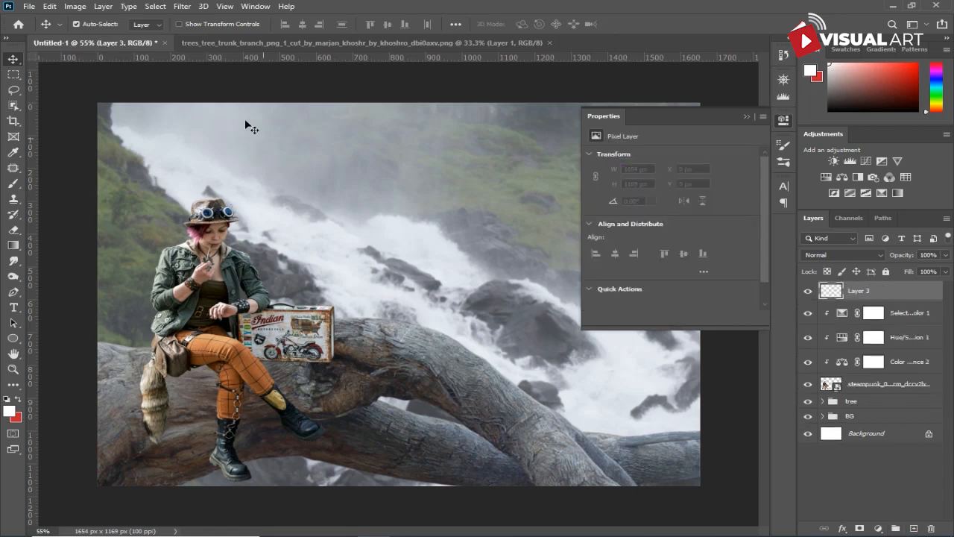
right_click(879, 287)
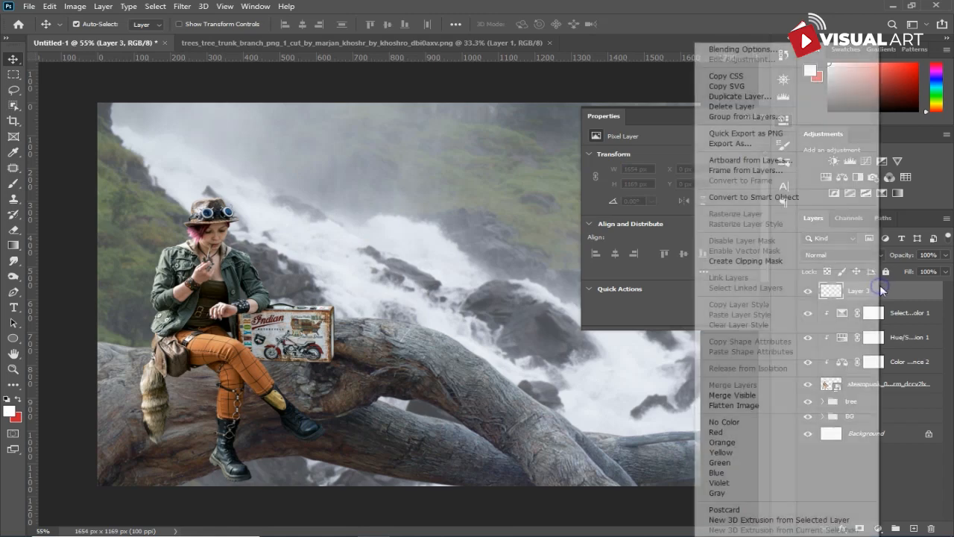
click(761, 261)
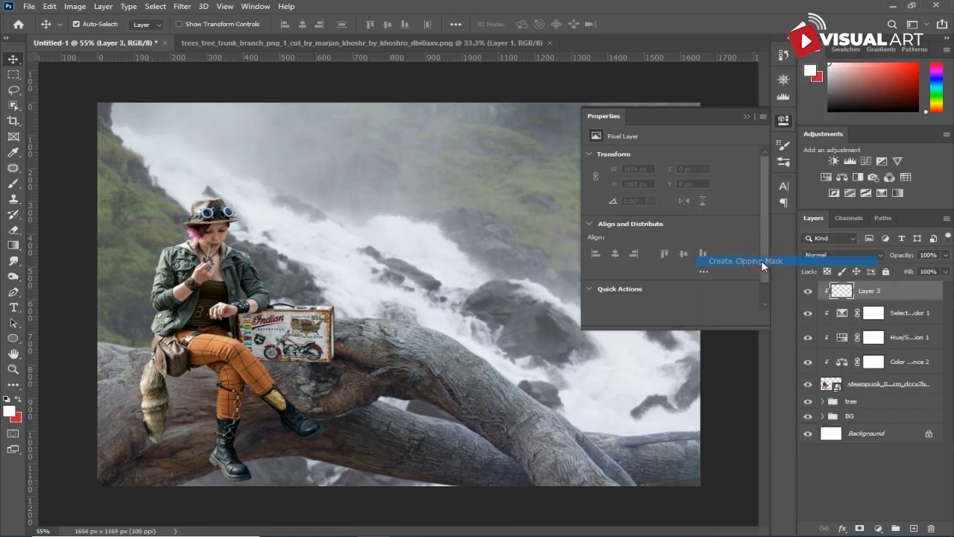
Step: Fill the new clipped layer with 50% Gray and set its blend mode to Overlay
click(52, 6)
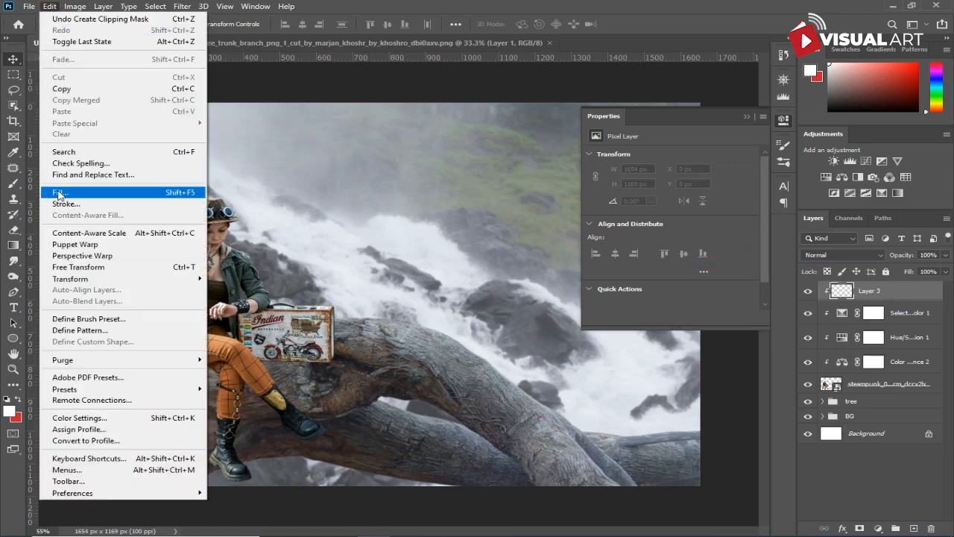
click(61, 188)
click(559, 141)
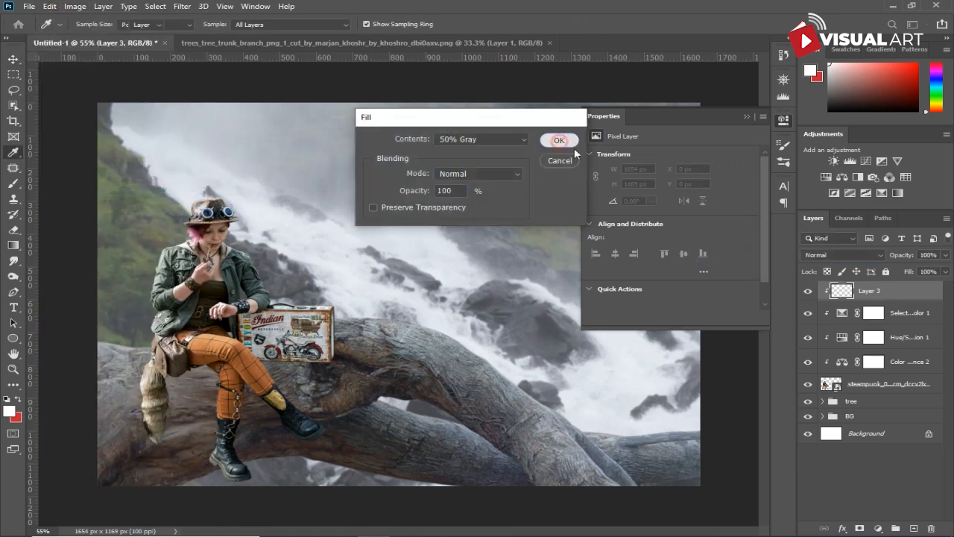
key(v)
click(821, 257)
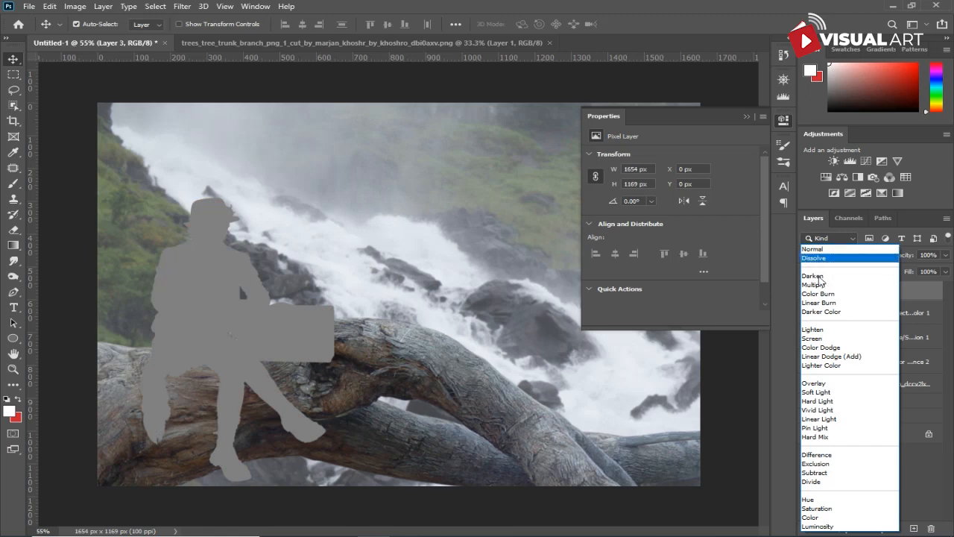
click(820, 384)
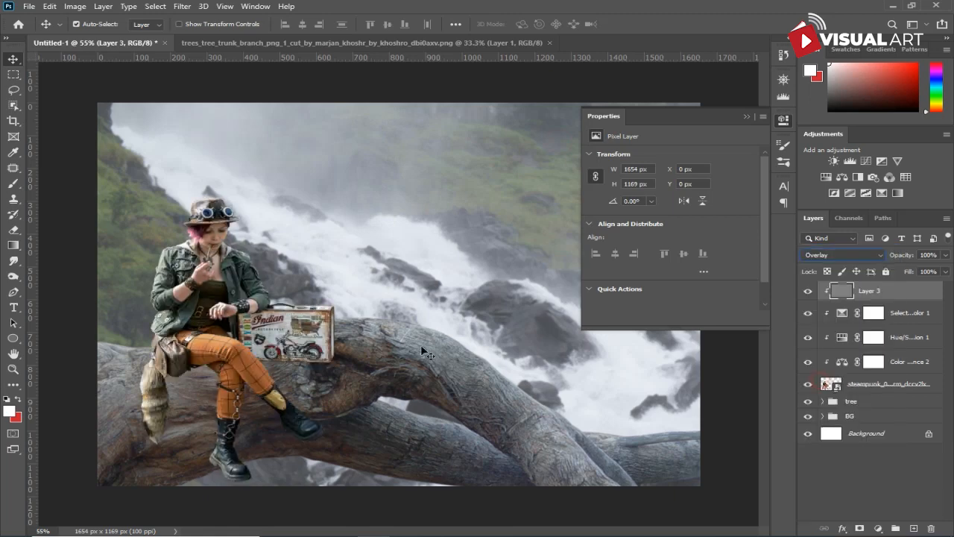
Step: Darken the figure's lower jacket, trousers and boots on the gray layer with the Burn tool at 175 px, midtones range and 29% exposure
click(15, 277)
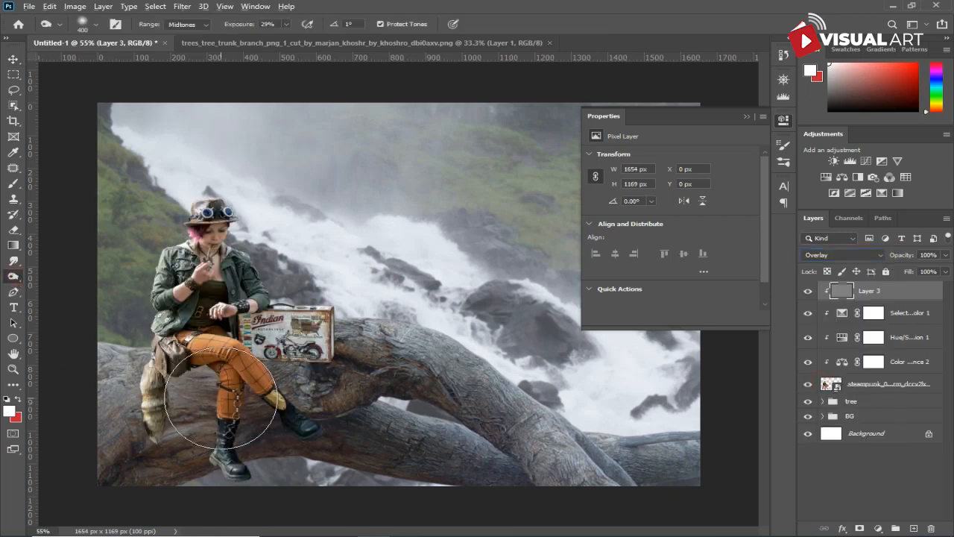
key(bracketleft)
key(bracketleft)
key(bracketleft)
key(bracketleft)
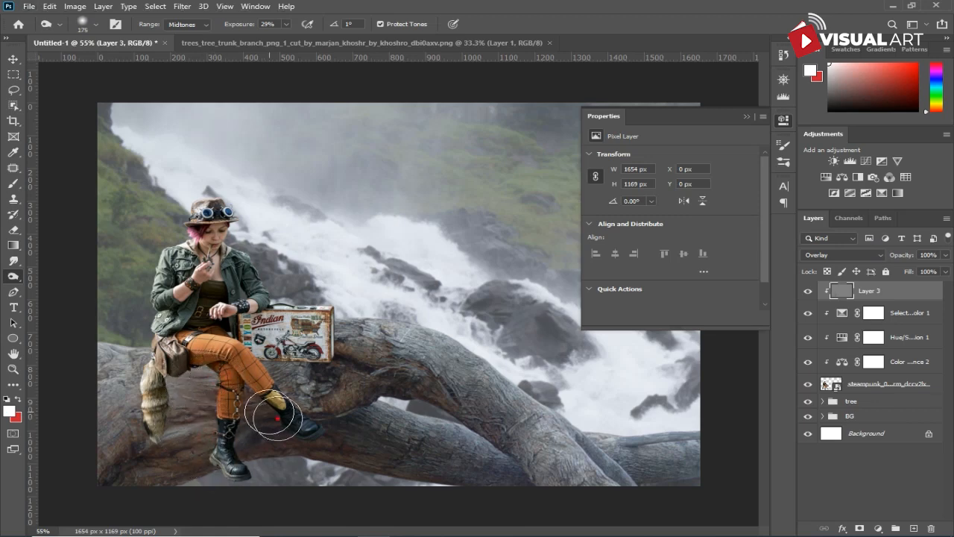
mouse_move(161, 325)
mouse_down()
mouse_move(226, 328)
mouse_move(196, 304)
mouse_move(178, 311)
mouse_move(217, 282)
mouse_move(197, 294)
mouse_move(198, 370)
mouse_move(210, 394)
mouse_move(208, 465)
mouse_move(220, 486)
mouse_move(205, 463)
mouse_move(229, 372)
mouse_move(311, 346)
mouse_move(267, 408)
mouse_move(299, 430)
mouse_up()
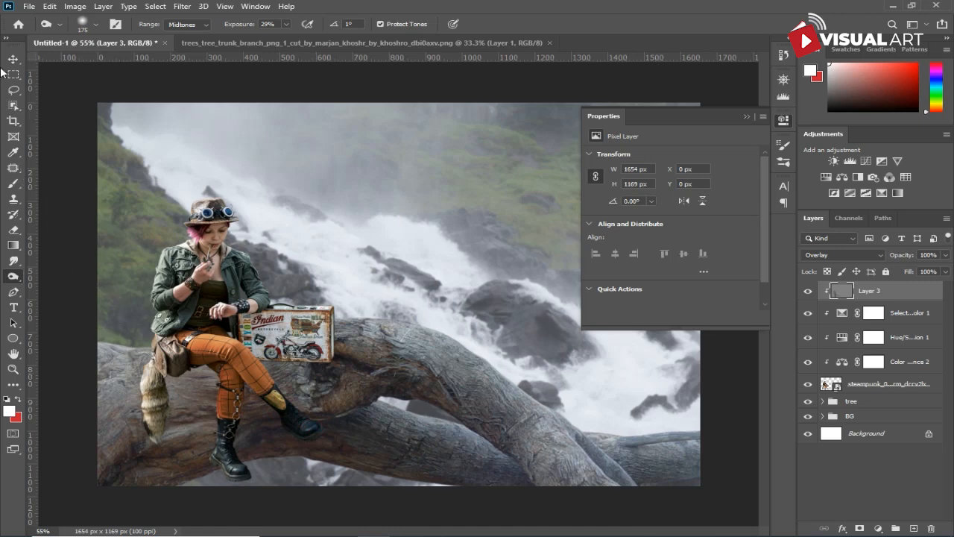
click(12, 65)
Step: Inside the tree group, add a new layer above Layer 2 and clip it to the trunk
scroll(254, 307, up, 2)
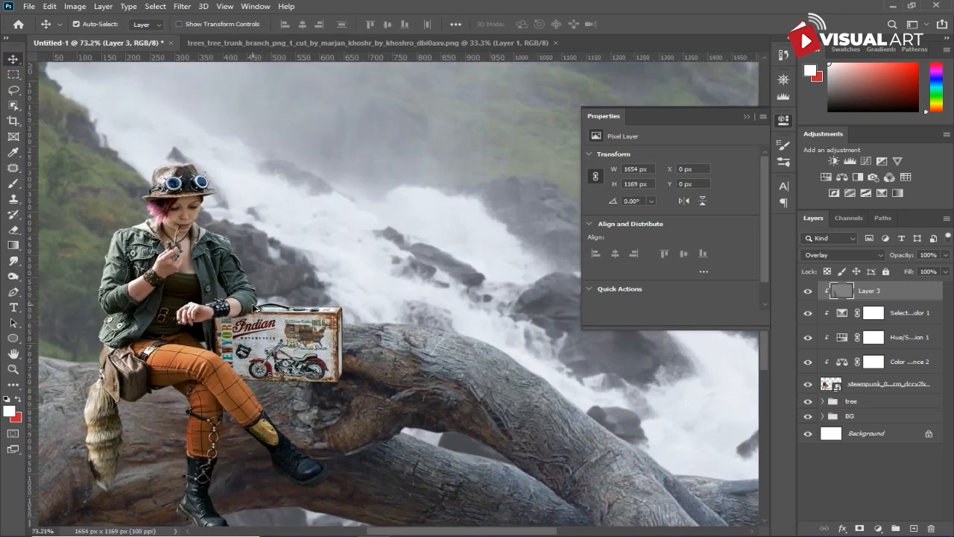
drag(257, 366, 347, 280)
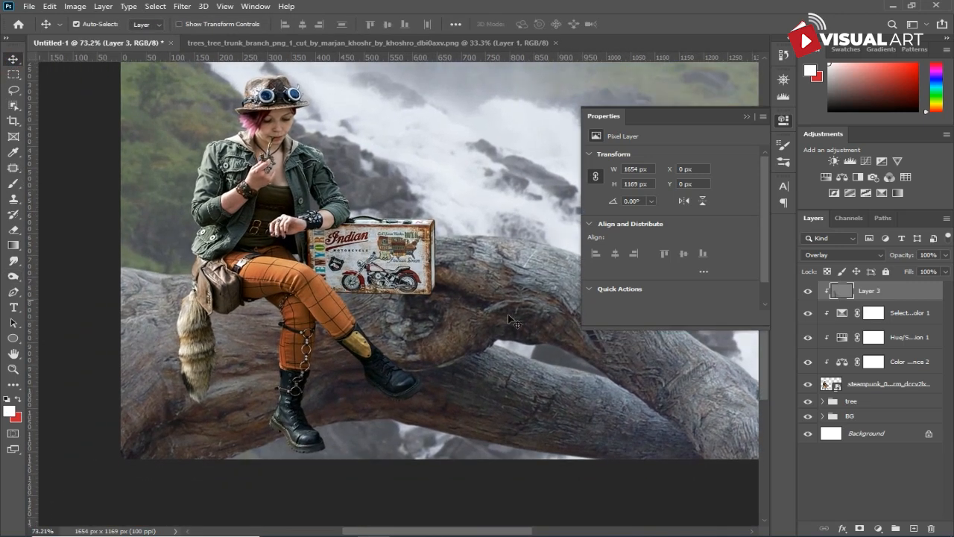
click(882, 402)
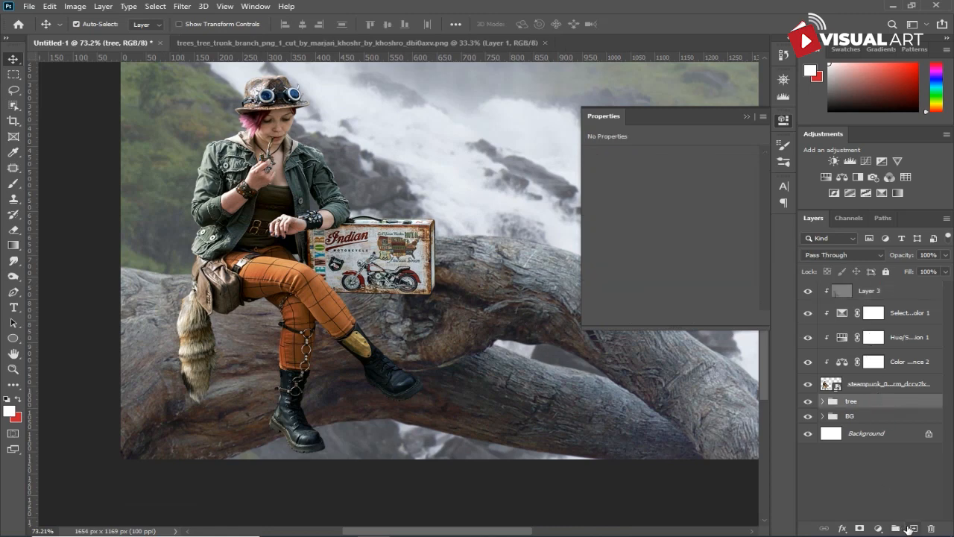
click(822, 402)
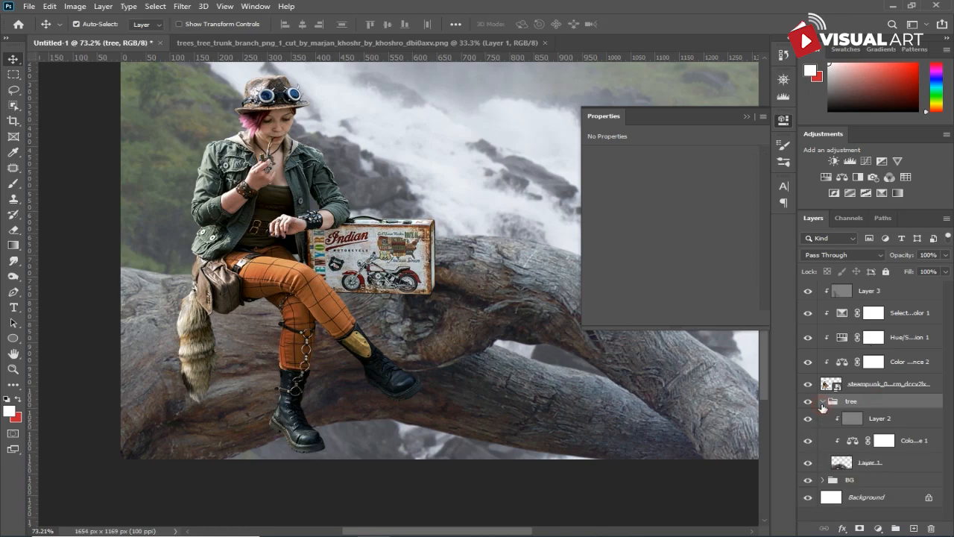
click(896, 423)
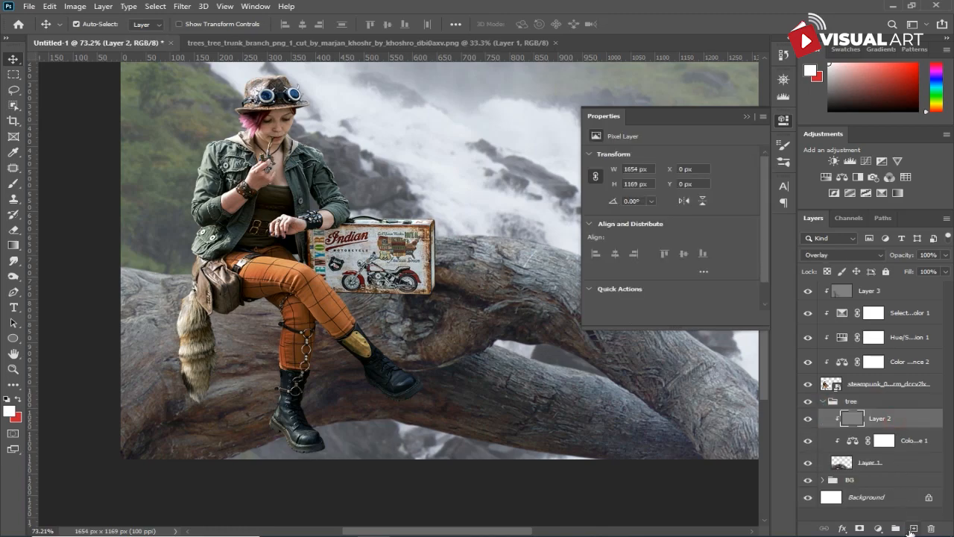
click(913, 529)
right_click(888, 422)
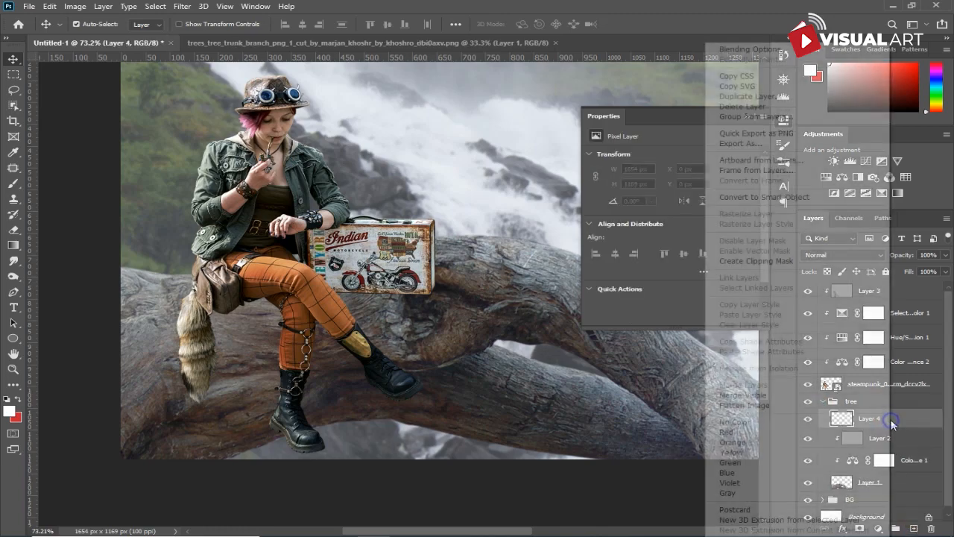
click(764, 261)
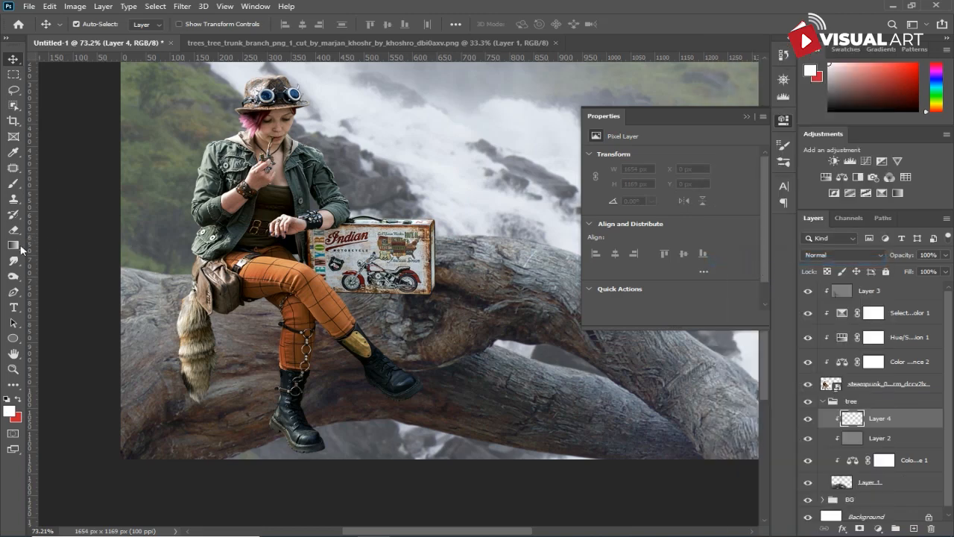
Step: Set up the Brush tool with foreground colour 010101, a size of about 60 px and 9% opacity
click(11, 187)
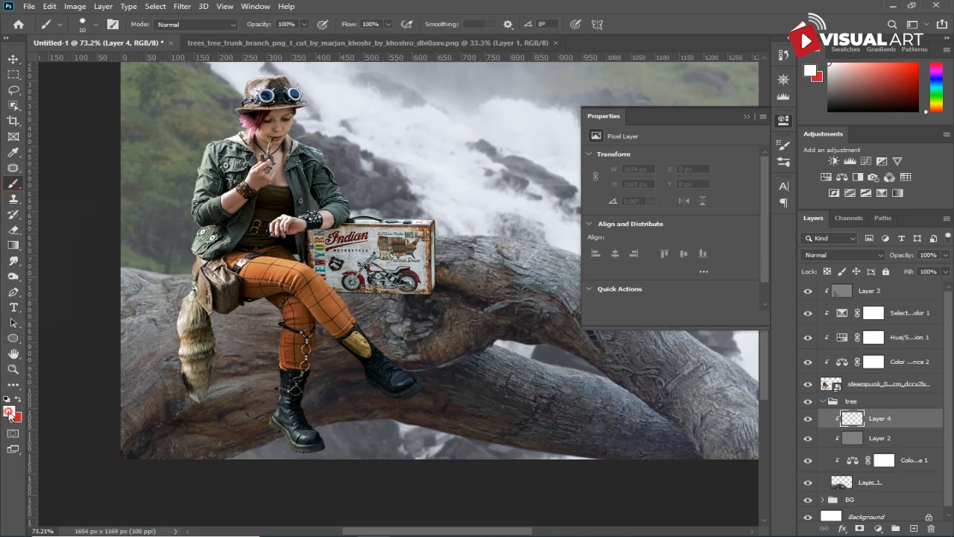
click(8, 411)
text(010101)
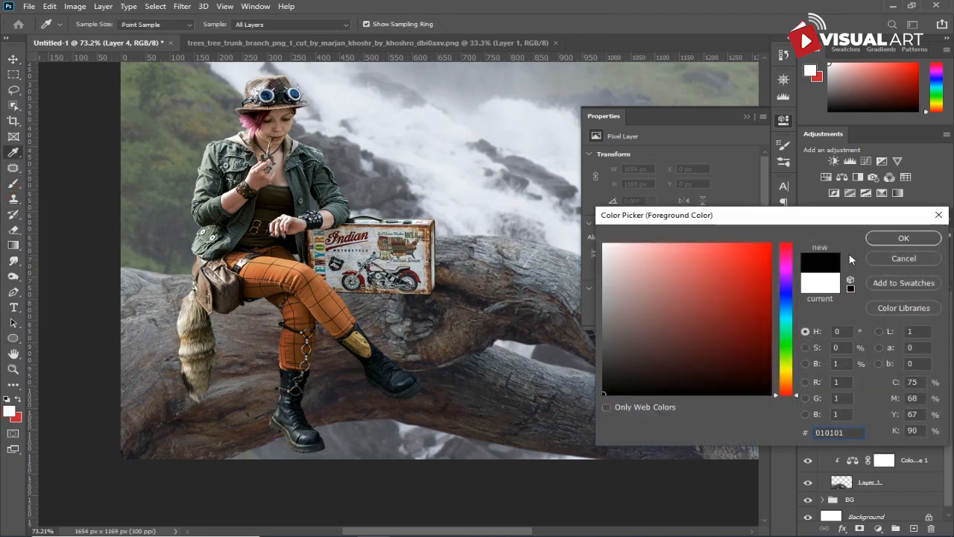
click(875, 243)
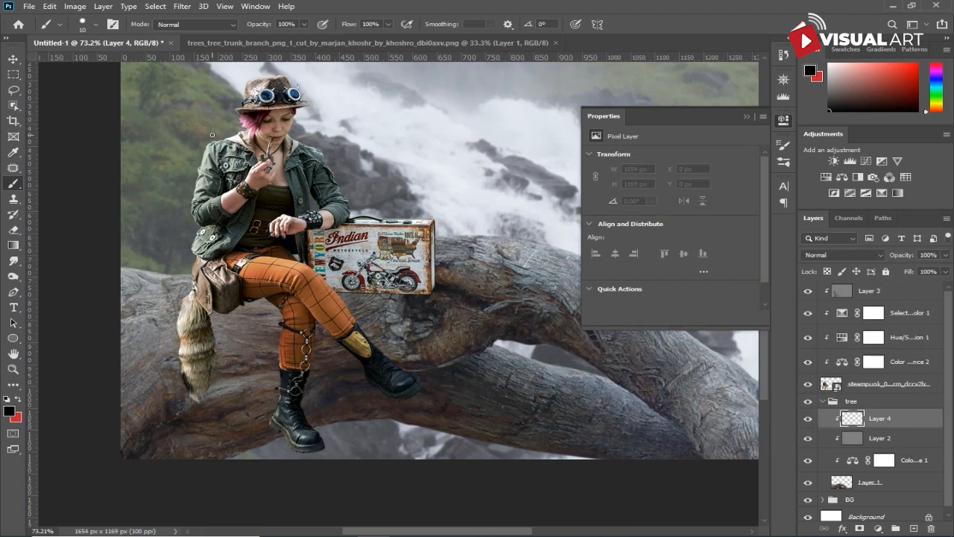
key(])
key(])
key(])
key(])
drag(254, 26, 191, 33)
key(])
key(])
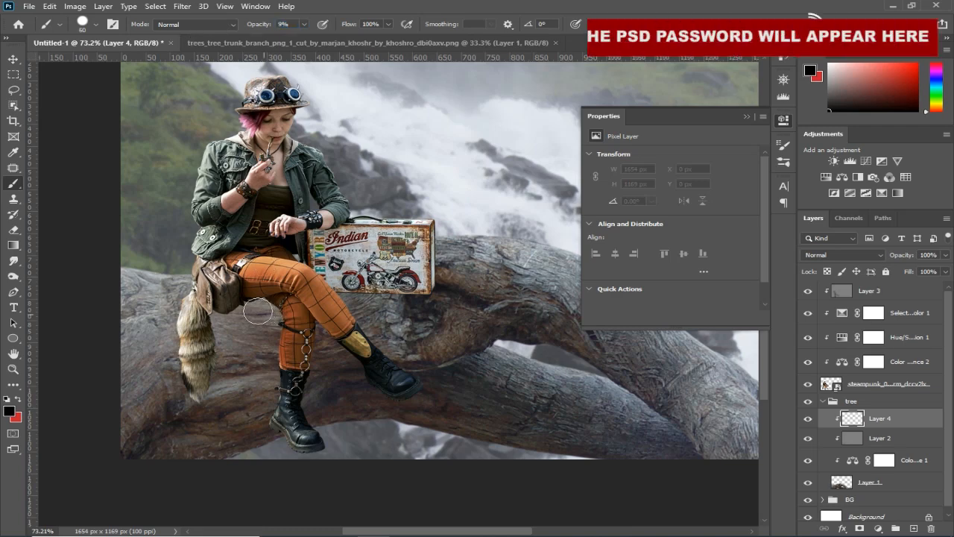
Step: Soften the shadow brush to 0% hardness and undo the test strokes painted on the trunk beneath the thigh
drag(273, 304, 253, 308)
right_click(226, 313)
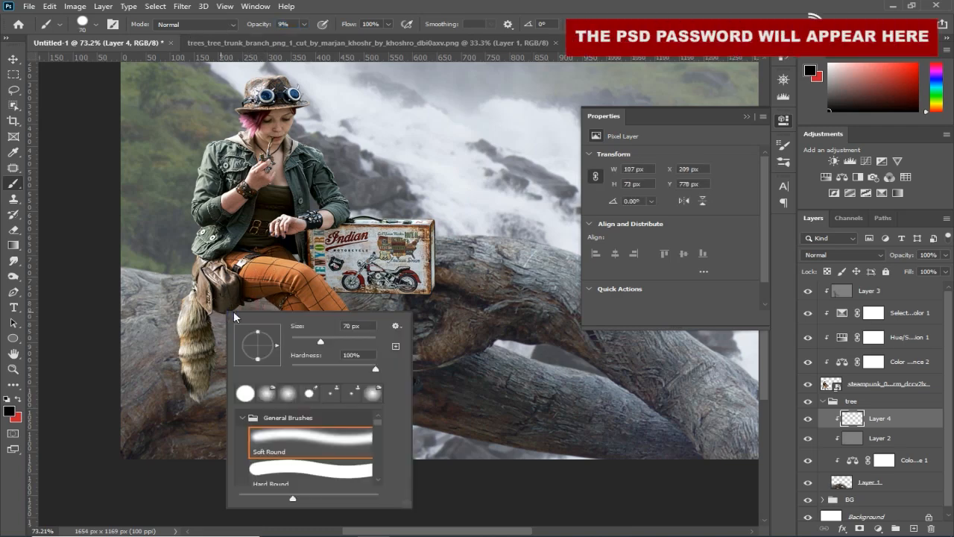
click(299, 367)
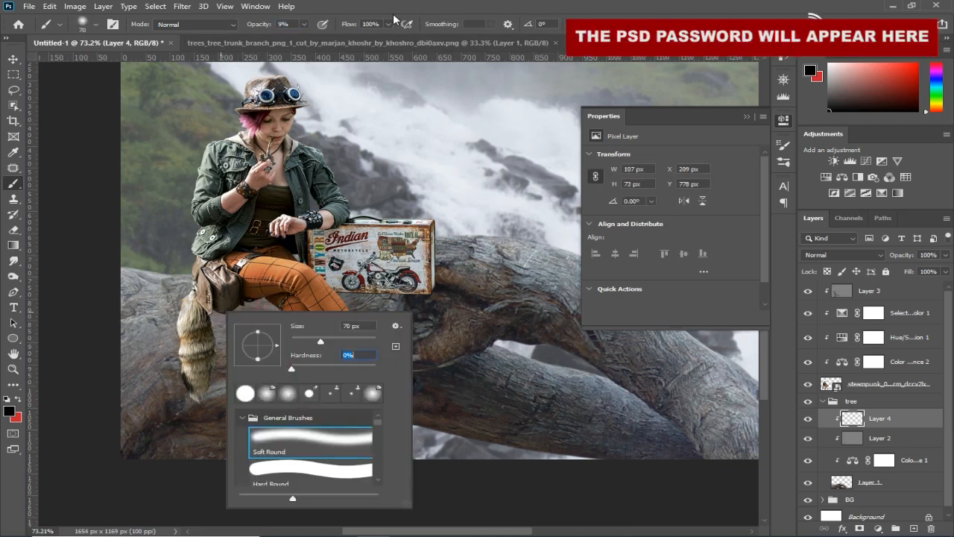
key(Return)
mouse_move(278, 309)
mouse_down()
mouse_move(285, 335)
mouse_move(264, 308)
mouse_up()
key(ctrl+z)
key(ctrl+z)
key(ctrl+z)
key(ctrl+z)
right_click(290, 287)
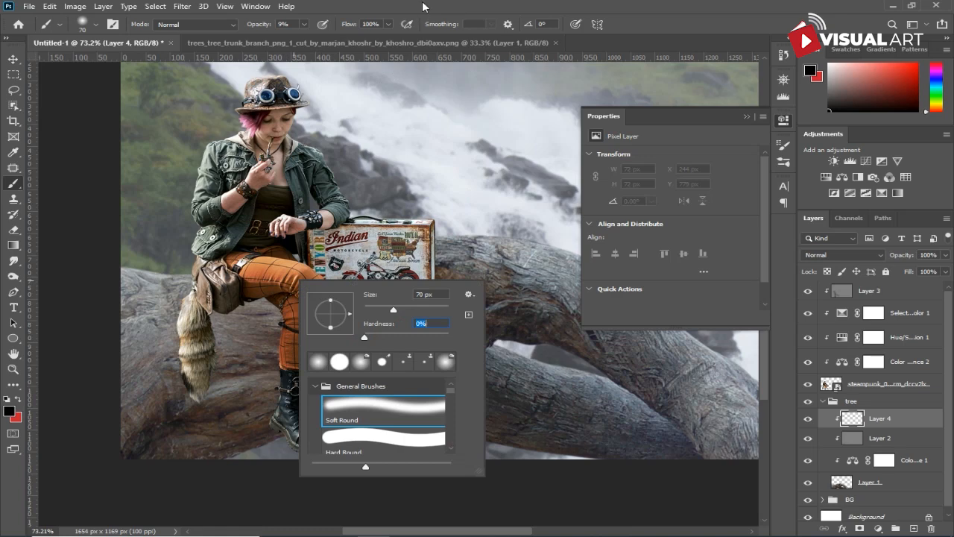
key(Return)
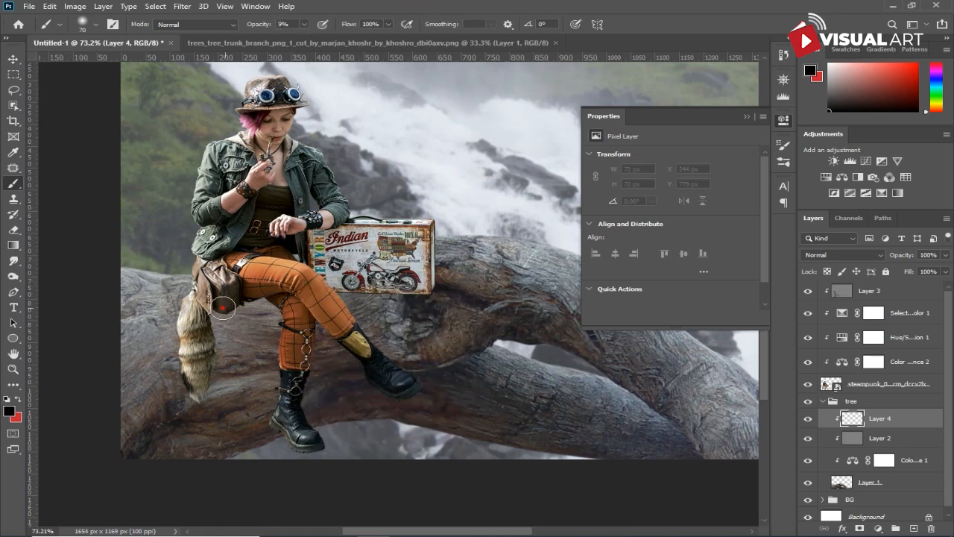
Step: Paint soft black contact shadows on the trunk beneath the figure's bag, thighs, legs and boots
mouse_move(258, 298)
mouse_down()
mouse_move(282, 301)
mouse_move(288, 394)
mouse_move(283, 330)
mouse_move(261, 297)
mouse_move(256, 307)
mouse_up()
scroll(256, 307, up, 3)
key(bracketleft)
key(bracketleft)
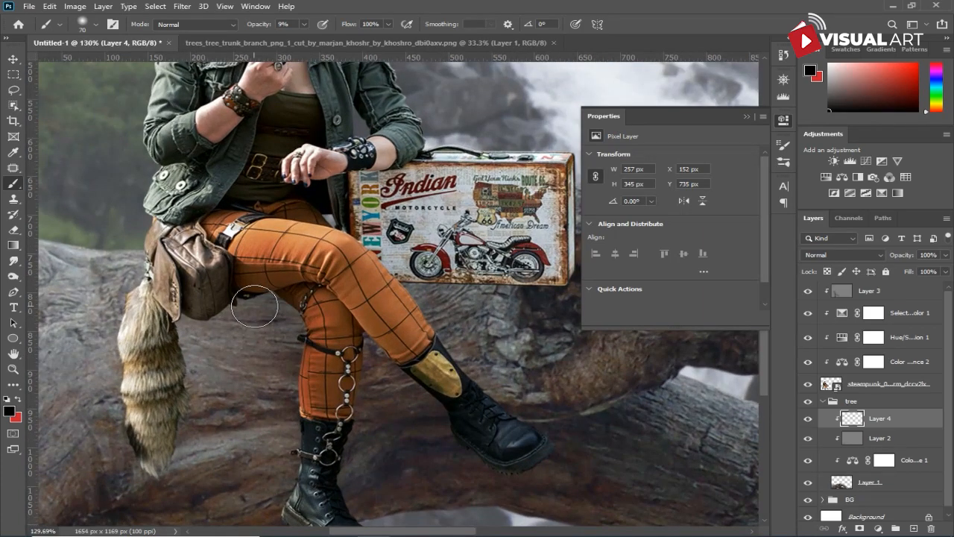
mouse_move(187, 313)
mouse_down()
mouse_move(242, 292)
mouse_move(219, 303)
mouse_move(286, 291)
mouse_move(232, 297)
mouse_move(278, 298)
mouse_move(251, 291)
mouse_move(303, 316)
mouse_move(290, 302)
mouse_move(298, 307)
mouse_move(242, 293)
mouse_move(273, 290)
mouse_move(234, 290)
mouse_move(310, 290)
mouse_move(267, 298)
mouse_move(318, 317)
mouse_move(330, 346)
mouse_move(316, 351)
mouse_move(316, 393)
mouse_move(294, 468)
mouse_move(312, 474)
mouse_move(304, 459)
mouse_move(251, 510)
mouse_move(375, 421)
mouse_move(363, 308)
mouse_move(374, 273)
mouse_move(380, 338)
mouse_move(369, 283)
mouse_move(345, 384)
mouse_move(378, 283)
mouse_move(440, 351)
mouse_move(370, 268)
mouse_move(439, 372)
mouse_move(422, 319)
mouse_move(396, 308)
mouse_move(464, 352)
mouse_move(427, 335)
mouse_move(388, 300)
mouse_move(387, 336)
mouse_move(395, 329)
mouse_move(385, 307)
mouse_move(443, 359)
mouse_move(425, 332)
mouse_move(408, 331)
mouse_move(366, 426)
mouse_move(375, 353)
mouse_move(350, 422)
mouse_move(373, 278)
mouse_move(396, 284)
mouse_move(428, 367)
mouse_move(418, 399)
mouse_up()
Step: Deepen the trunk shadow under the bag and thigh with an 80 px soft brush
scroll(301, 478, down, 2)
key(bracketright)
key(bracketright)
key(bracketright)
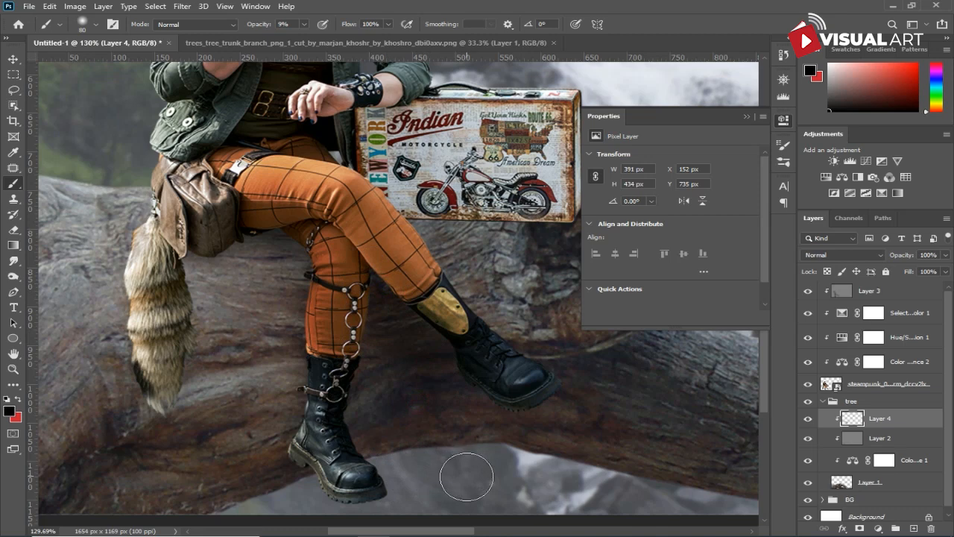
click(230, 252)
mouse_move(230, 252)
mouse_down()
mouse_move(234, 240)
mouse_move(222, 234)
mouse_move(222, 245)
mouse_up()
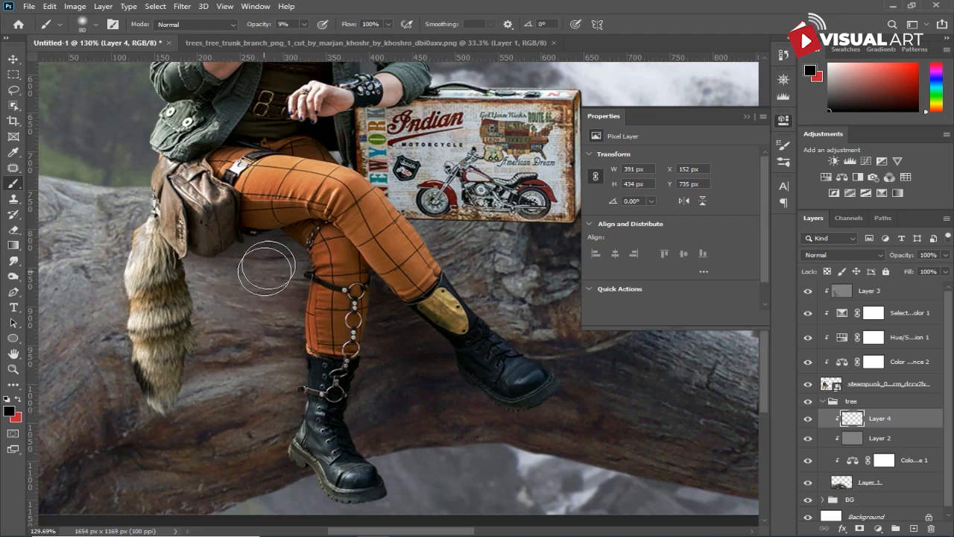
scroll(272, 329, down, 3)
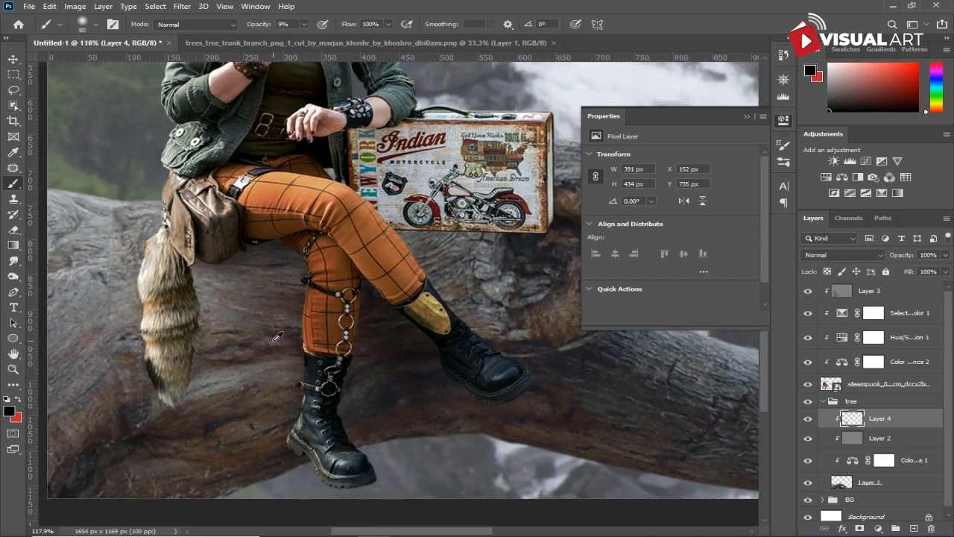
scroll(236, 368, down, 2)
scroll(235, 368, down, 1)
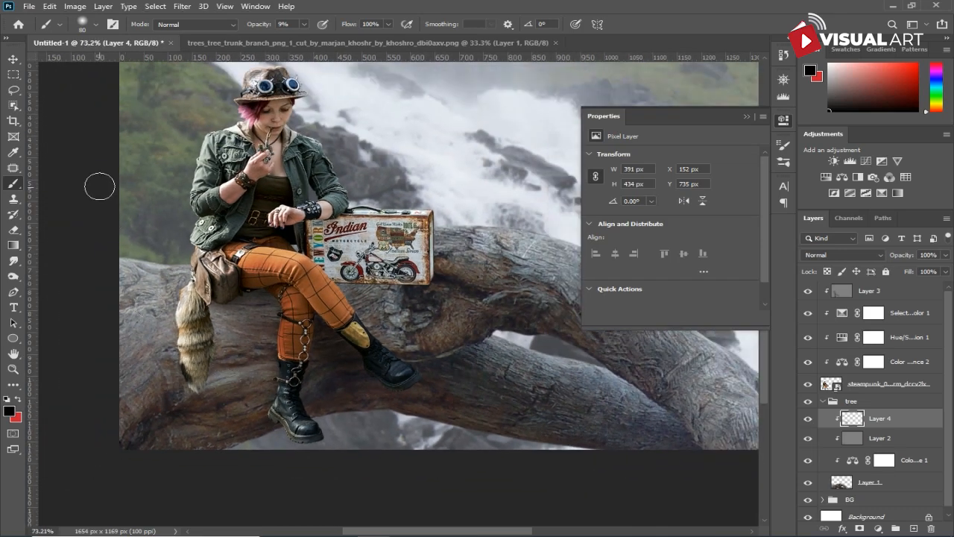
key(v)
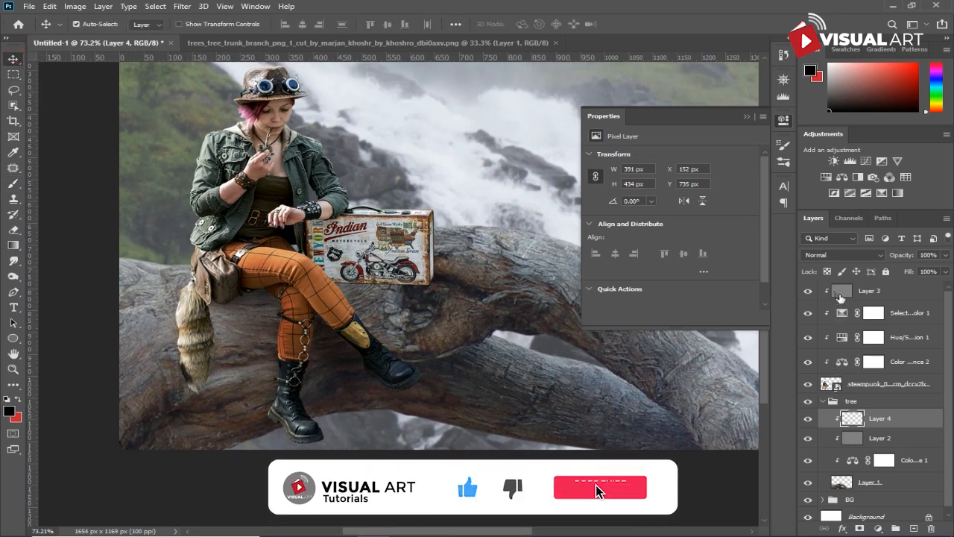
Step: Group the steampunk figure with its four clipped layers and name the group model
click(888, 385)
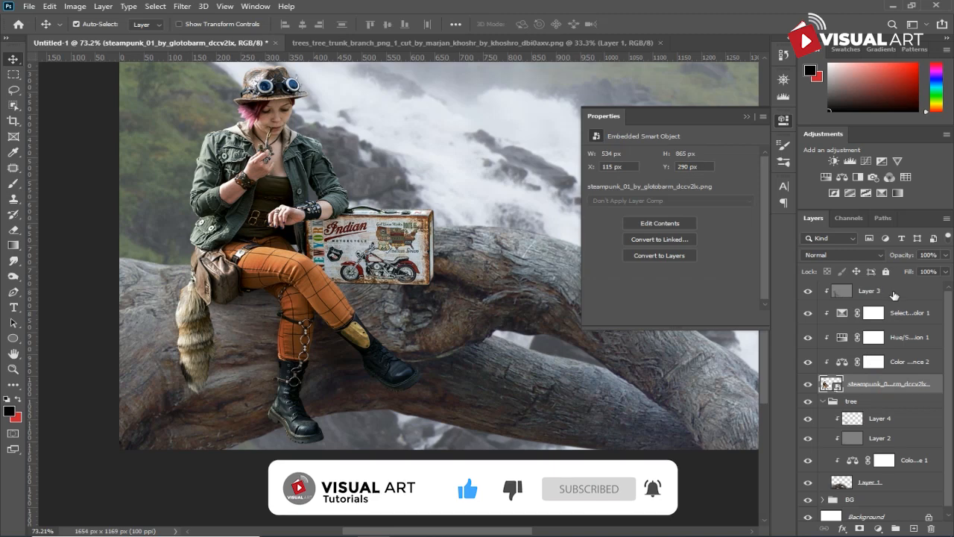
click(893, 292)
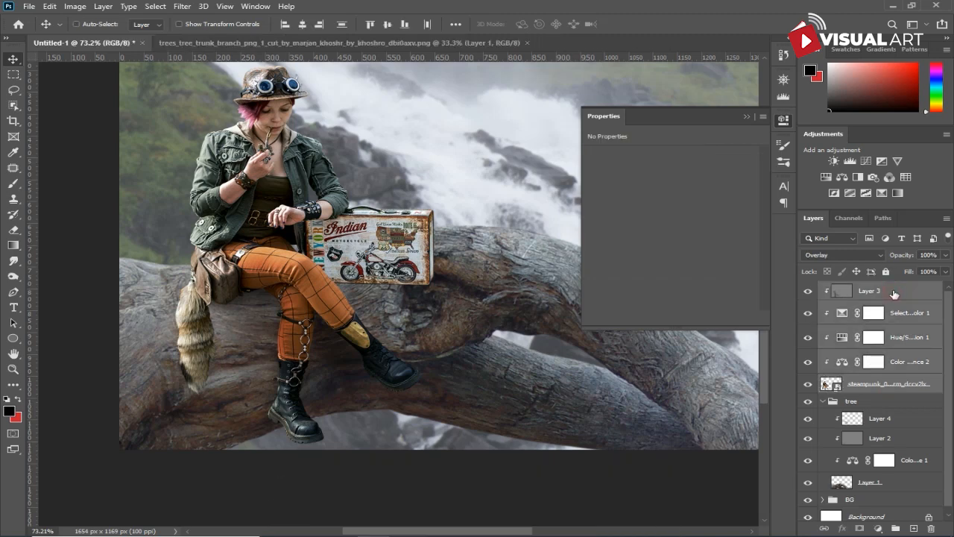
key(ctrl+g)
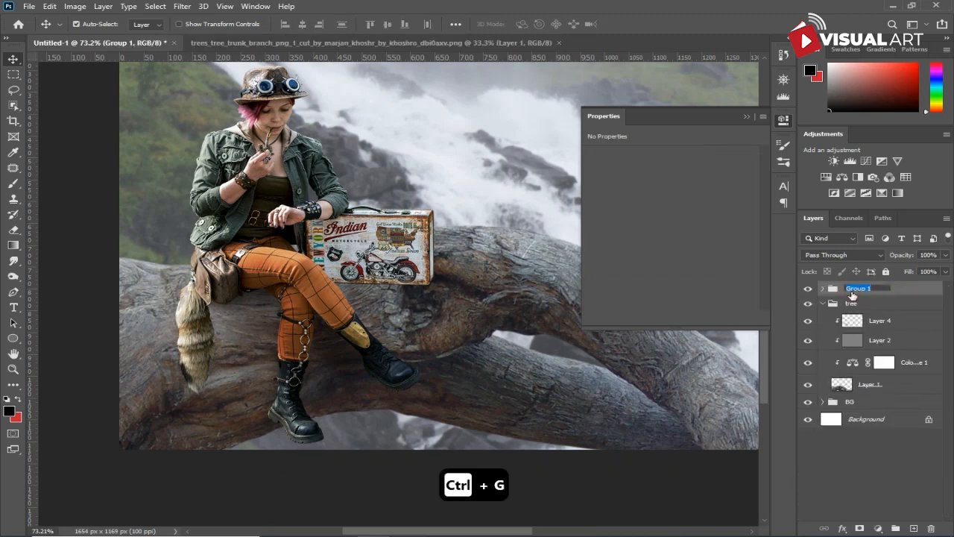
text(model)
key(Return)
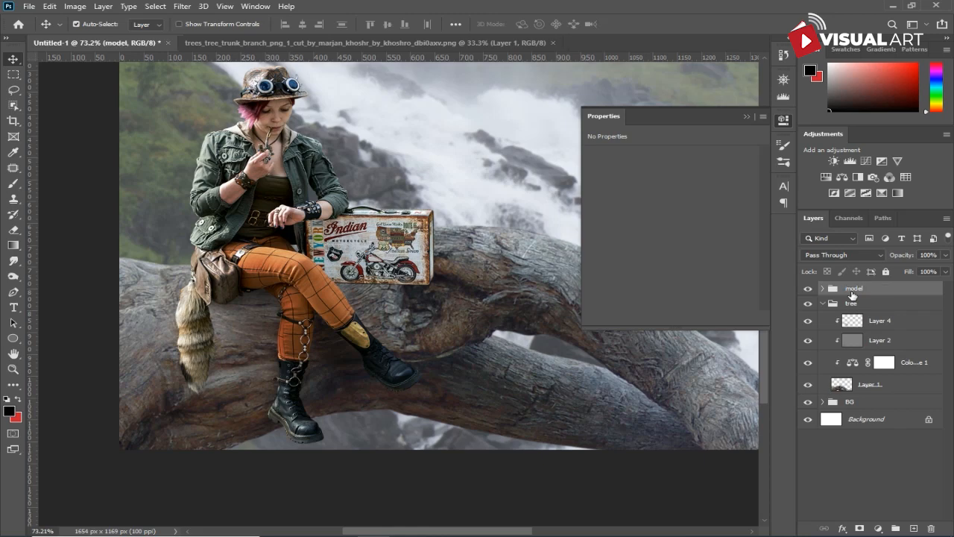
Step: Rasterize the steampunk figure's smart object layer inside the model group
click(823, 289)
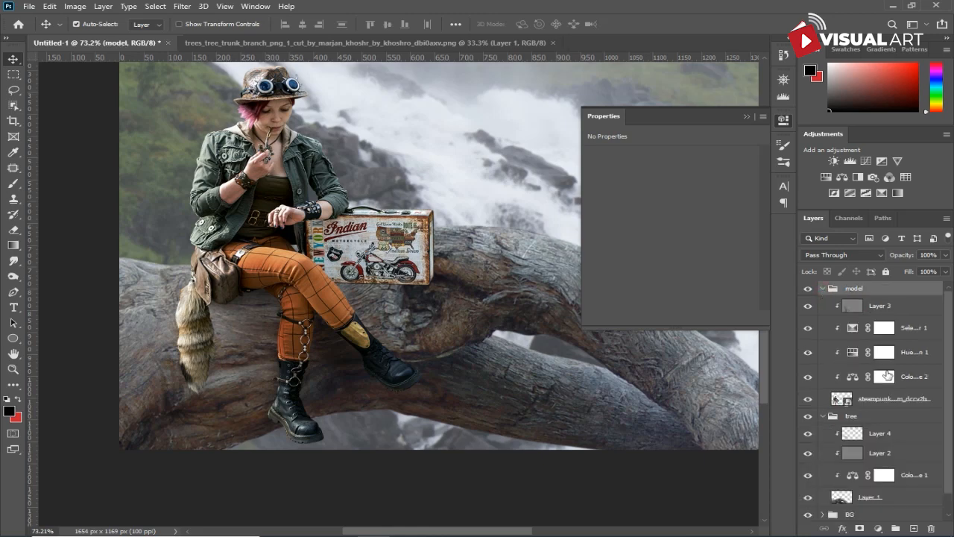
click(889, 406)
right_click(889, 404)
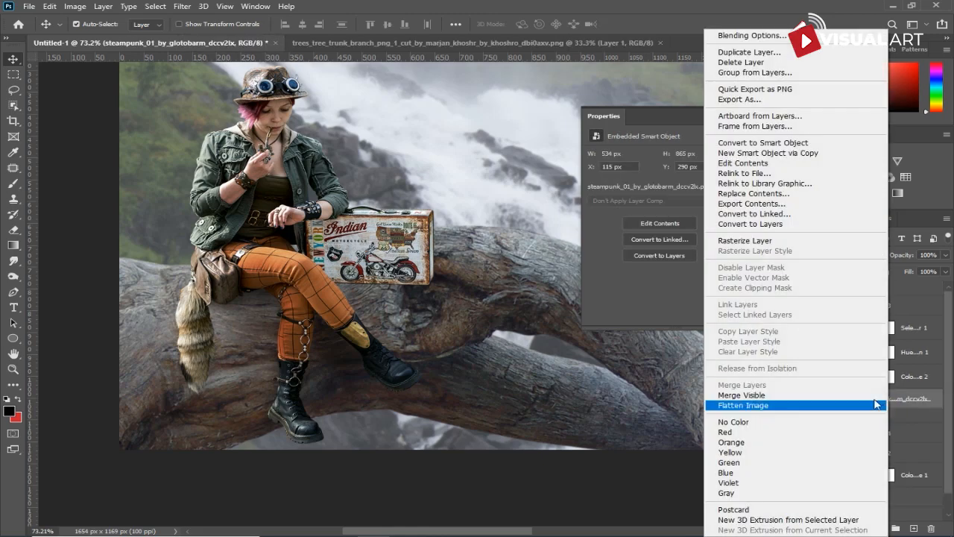
click(764, 240)
Step: Smudge the fur tail's right edge and lower end outward with the Texture1 Smudge Brush at 15 px and 50% strength
scroll(202, 333, up, 5)
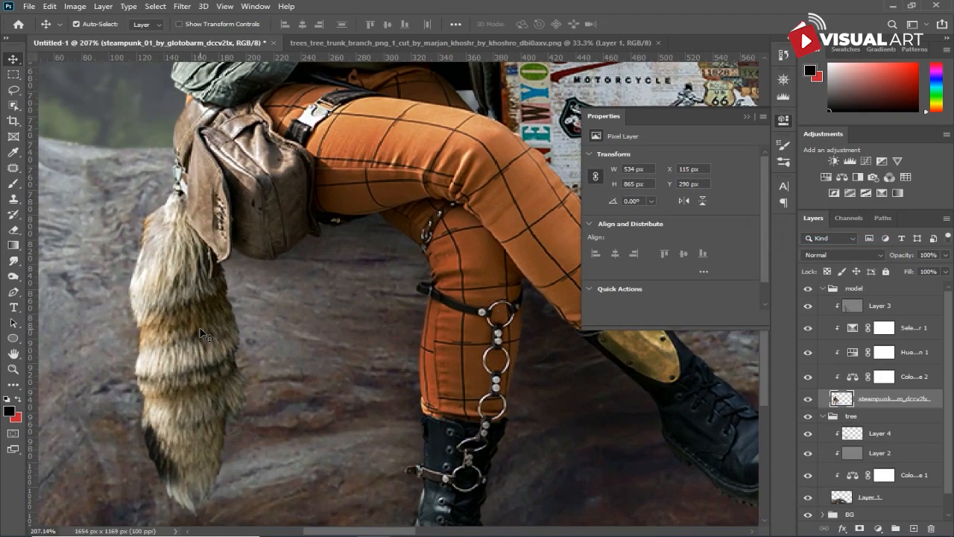
scroll(224, 357, up, 2)
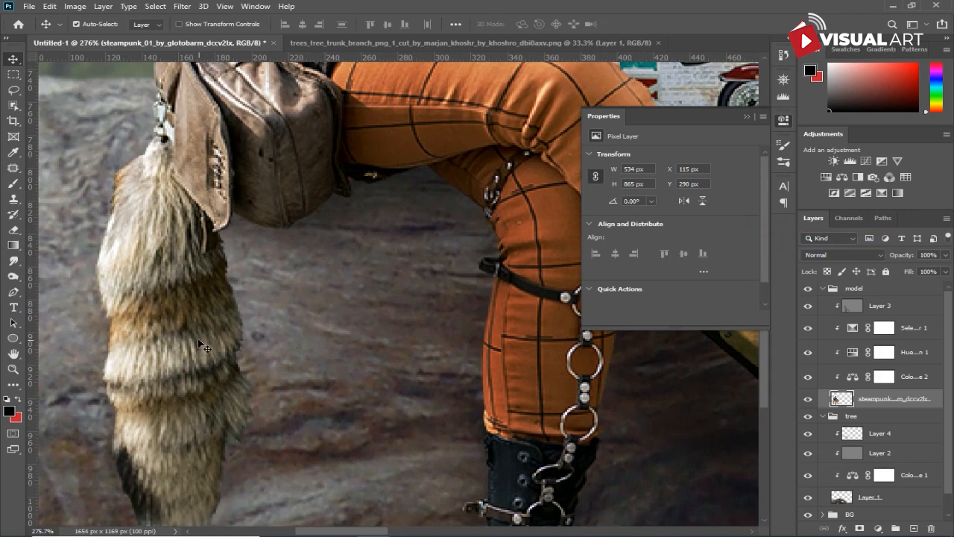
click(12, 261)
right_click(211, 262)
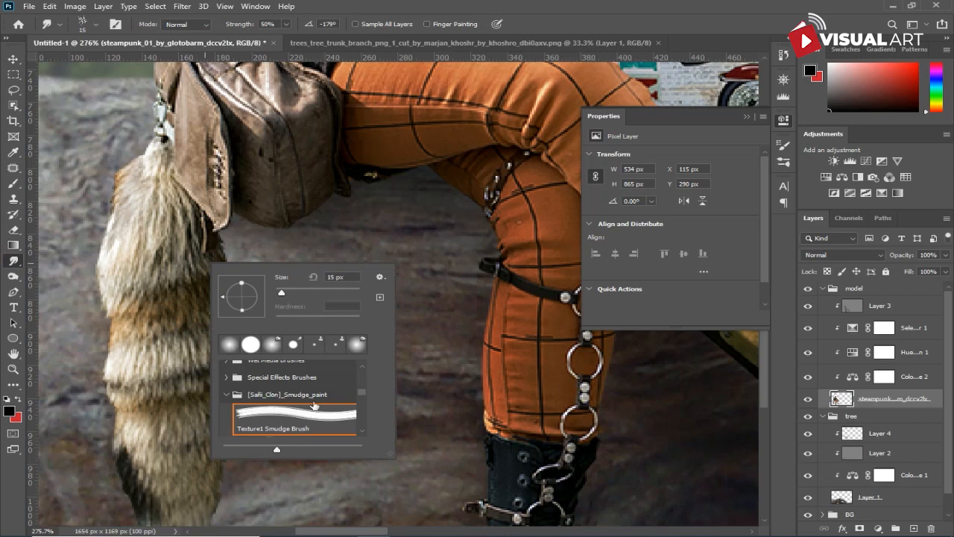
key(Escape)
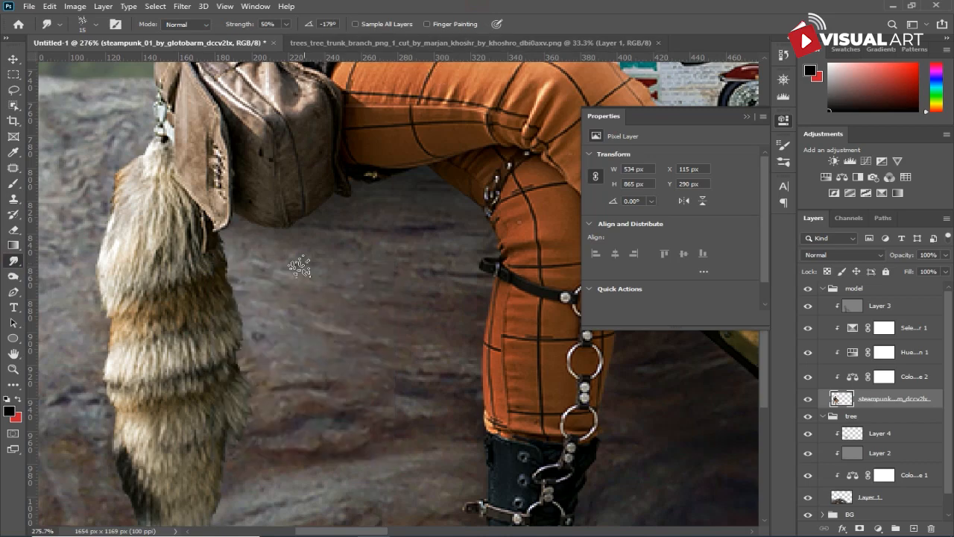
scroll(292, 302, up, 1)
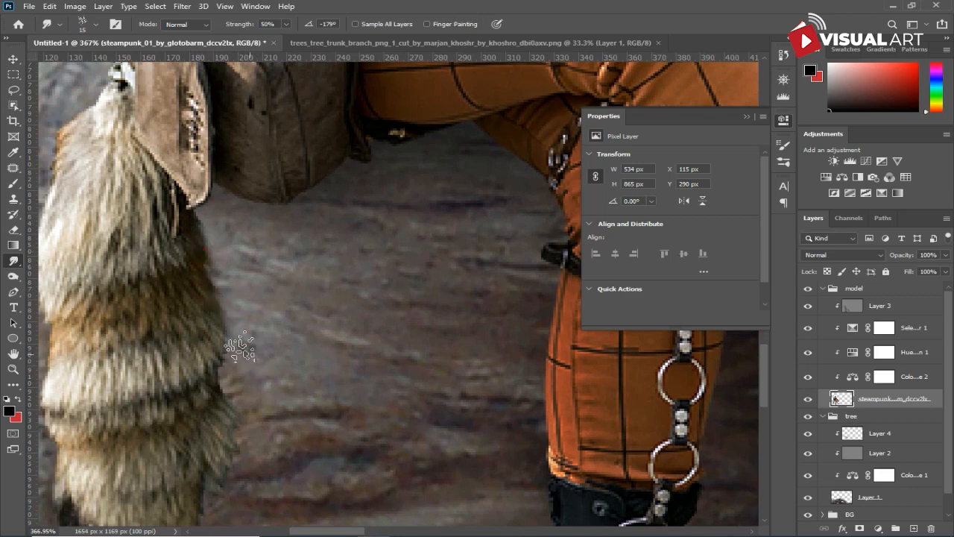
scroll(261, 387, down, 3)
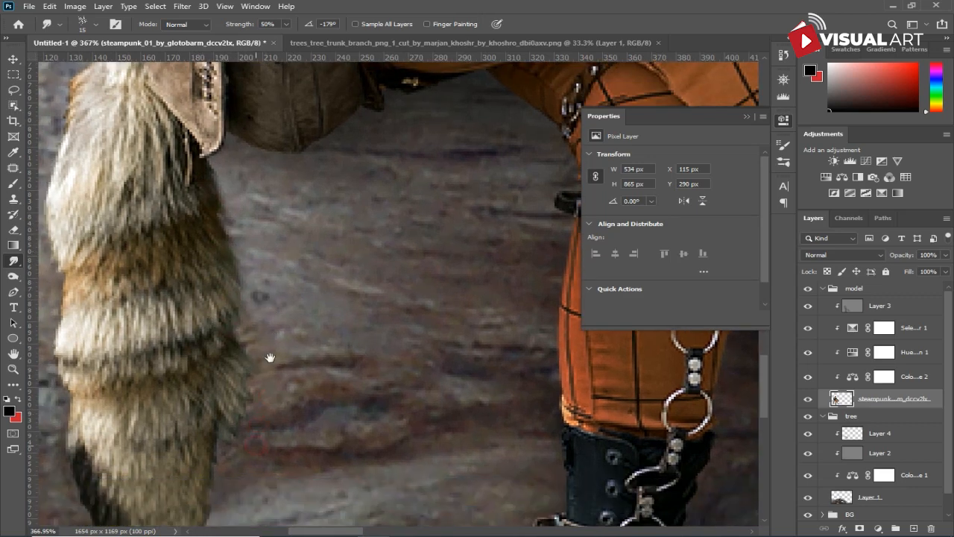
click(240, 388)
drag(214, 390, 257, 447)
mouse_move(216, 423)
mouse_down()
mouse_move(237, 477)
mouse_move(287, 291)
mouse_up()
mouse_move(217, 406)
mouse_down()
mouse_move(234, 307)
mouse_move(240, 422)
mouse_move(246, 411)
mouse_up()
drag(258, 284, 251, 324)
drag(178, 319, 222, 374)
drag(198, 330, 241, 380)
Step: Smudge fine hair strands outward along the left edge of the fur tail
drag(225, 295, 297, 420)
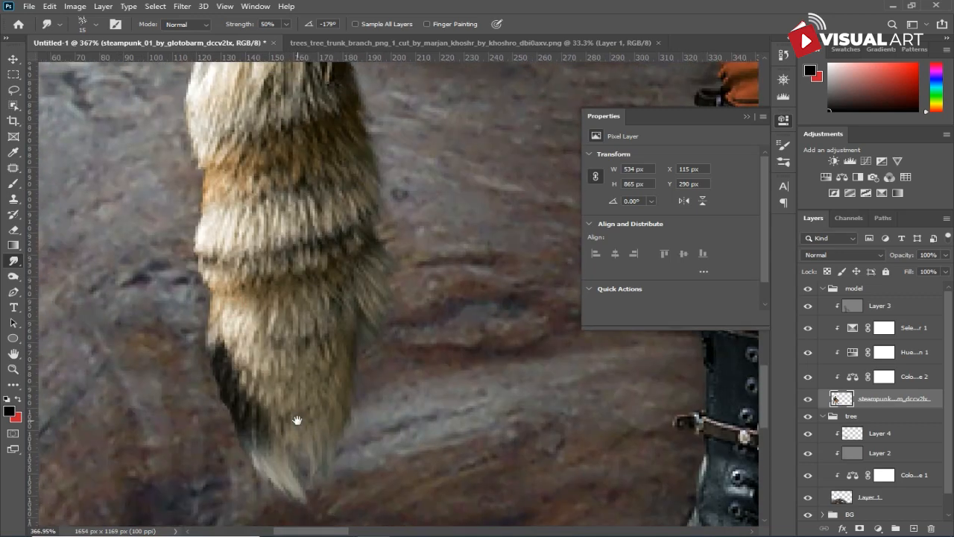
mouse_move(218, 302)
mouse_down()
mouse_move(207, 340)
mouse_move(228, 454)
mouse_up()
drag(234, 406, 225, 484)
mouse_move(197, 188)
mouse_down()
mouse_move(170, 263)
mouse_move(192, 240)
mouse_move(204, 255)
mouse_move(195, 315)
mouse_up()
drag(241, 238, 278, 358)
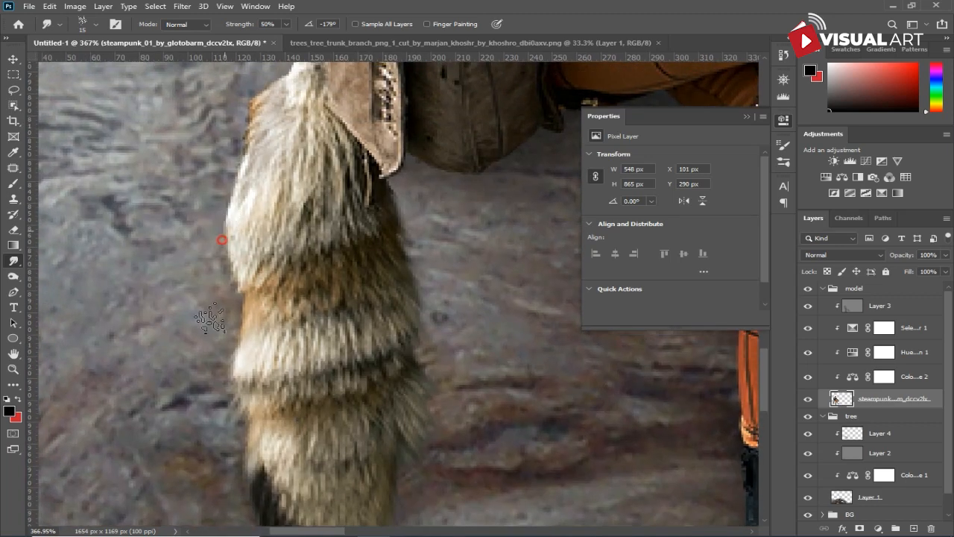
Step: Feather the upper left edge of the fur tail below the bag clip, undoing one unwanted smudge stroke
scroll(254, 246, up, 4)
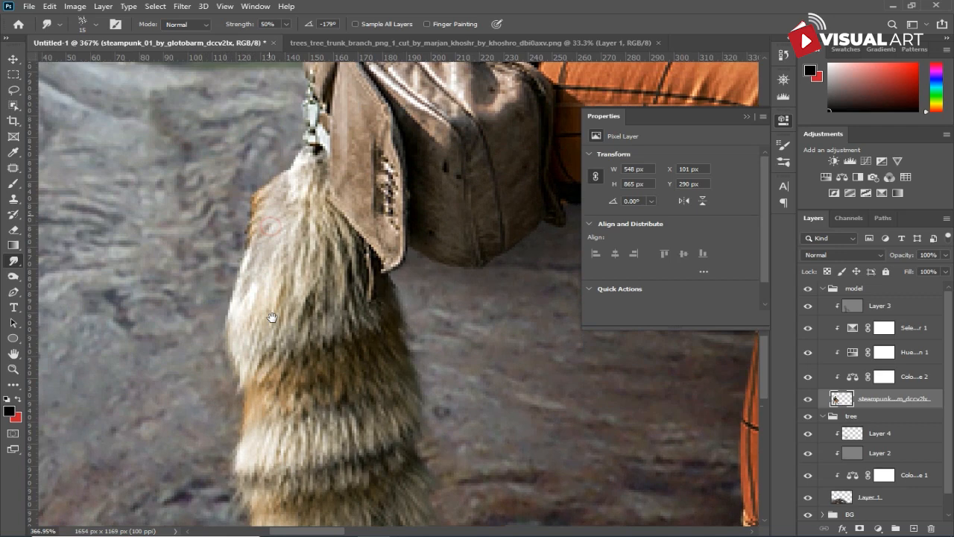
mouse_move(257, 216)
mouse_down()
mouse_move(201, 283)
mouse_move(256, 252)
mouse_move(237, 361)
mouse_up()
key(ctrl+z)
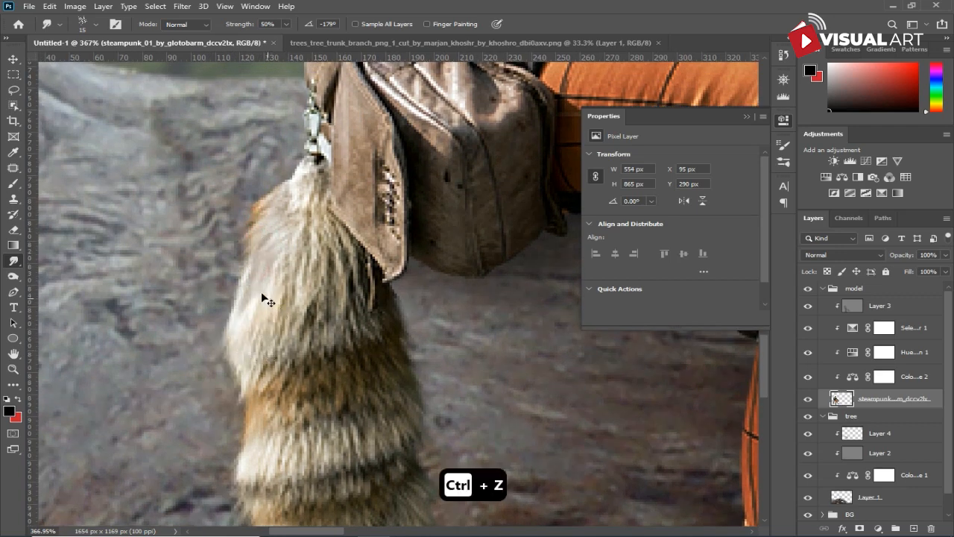
drag(252, 269, 190, 388)
drag(239, 290, 191, 377)
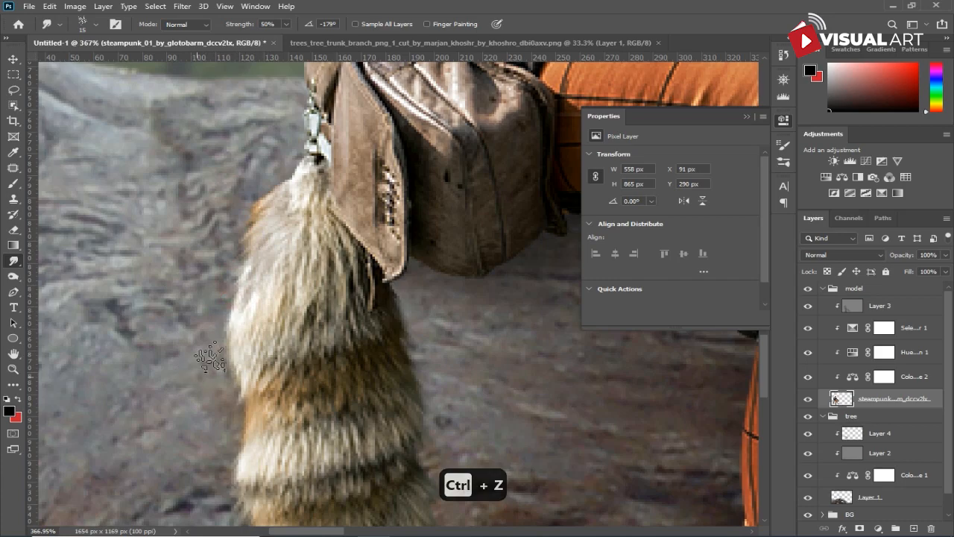
drag(268, 285, 242, 433)
drag(300, 176, 285, 277)
Step: Smudge the tips of the figure's pink hair outward below the hat brim
scroll(284, 277, down, 2)
drag(323, 195, 302, 391)
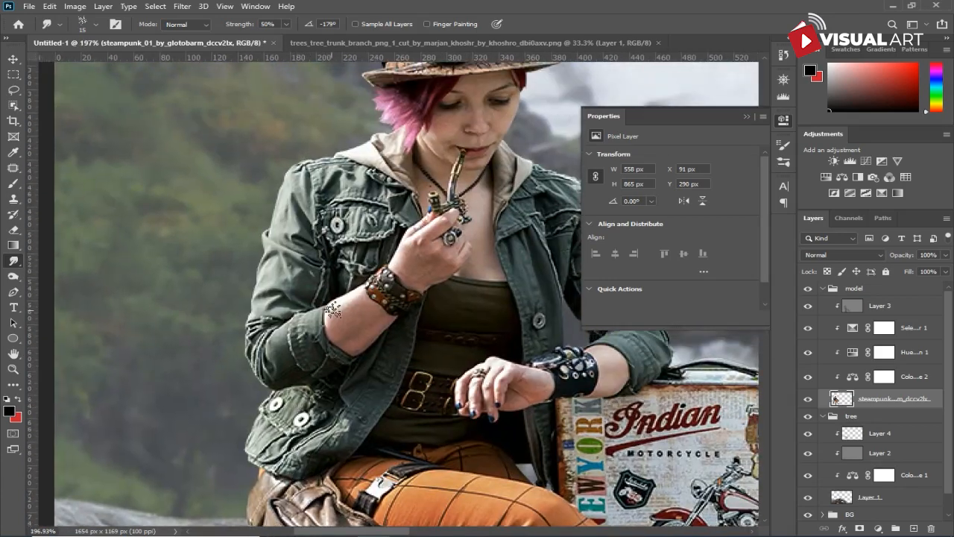
scroll(334, 309, up, 1)
drag(418, 241, 389, 359)
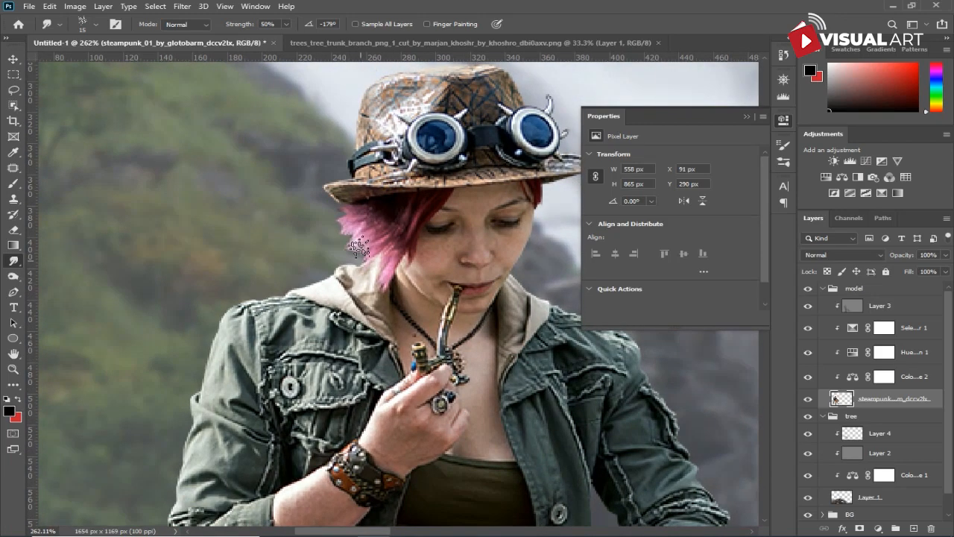
mouse_move(355, 216)
mouse_down()
mouse_move(286, 257)
mouse_move(338, 231)
mouse_move(312, 279)
mouse_up()
scroll(374, 303, down, 6)
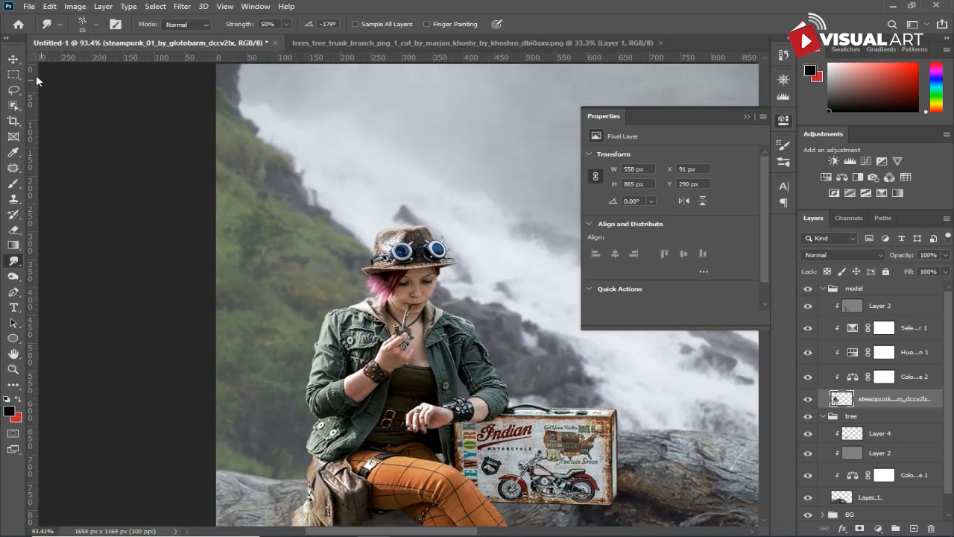
Step: Switch to the Move tool, then collapse the model group and the Properties panel to see the whole composition
click(13, 59)
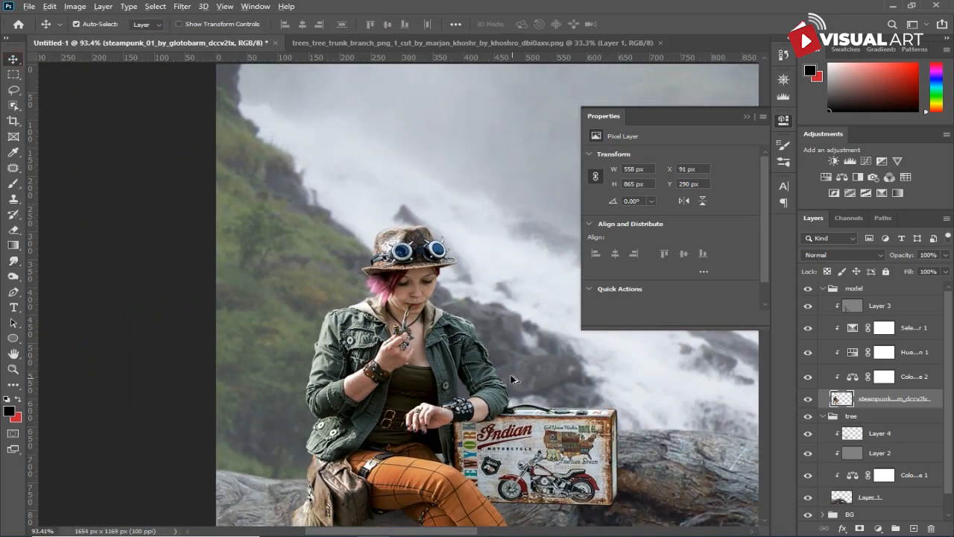
scroll(512, 379, down, 1)
drag(501, 389, 356, 301)
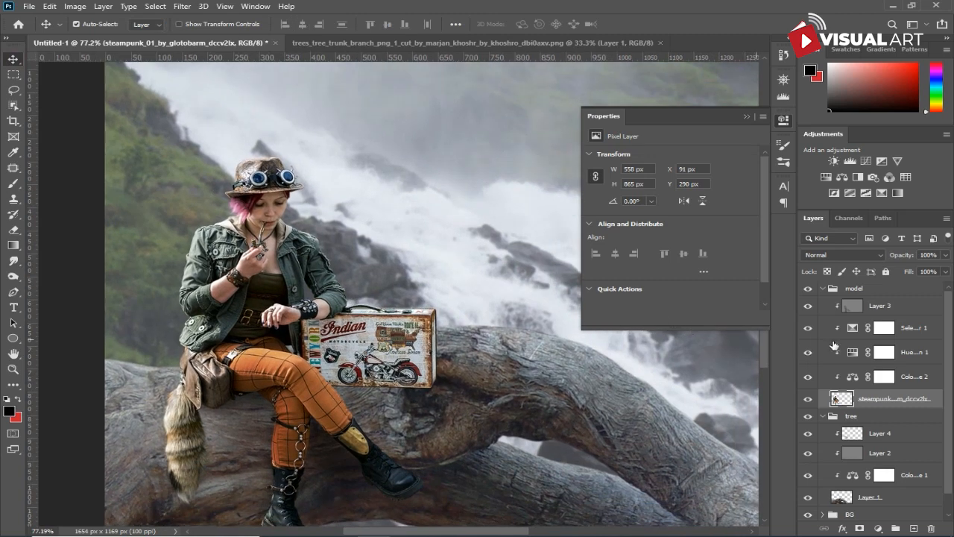
click(822, 290)
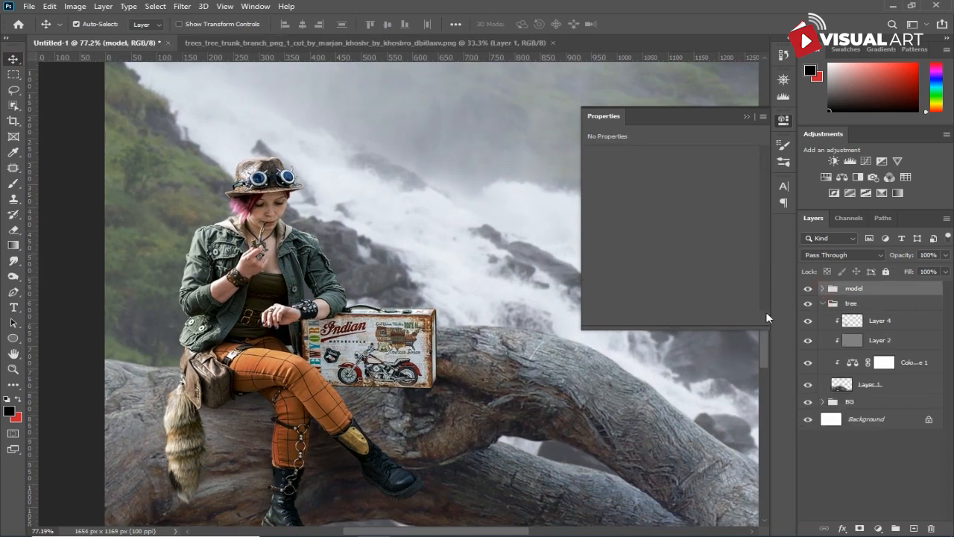
scroll(484, 352, down, 1)
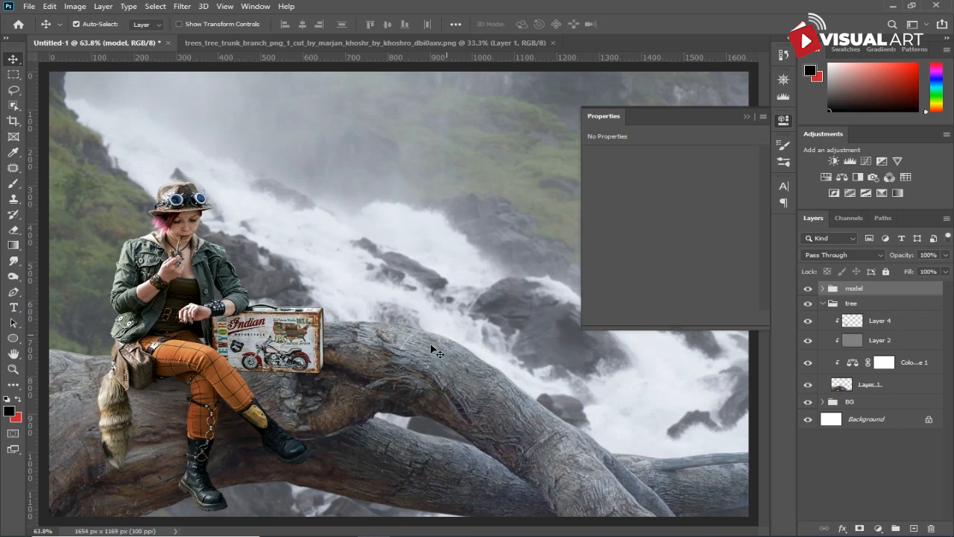
scroll(433, 349, down, 1)
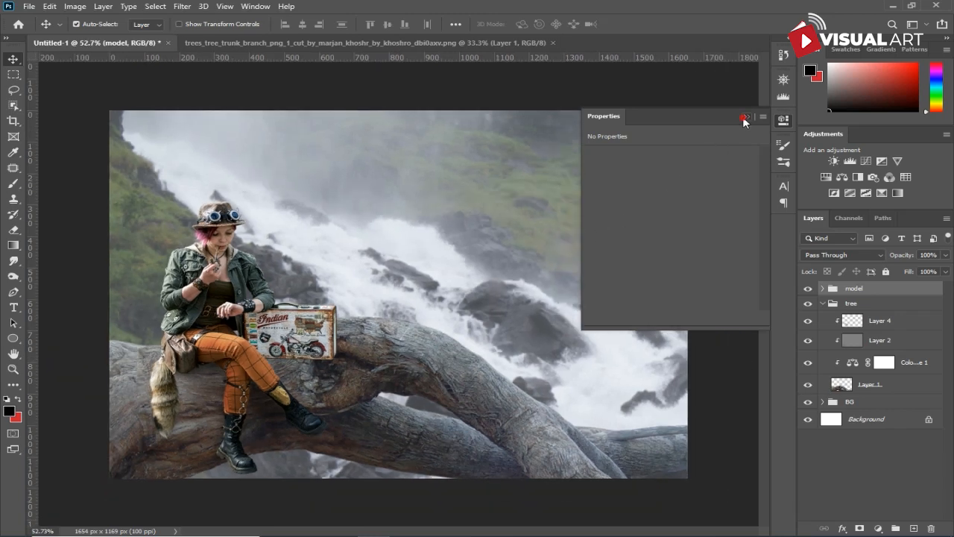
click(744, 118)
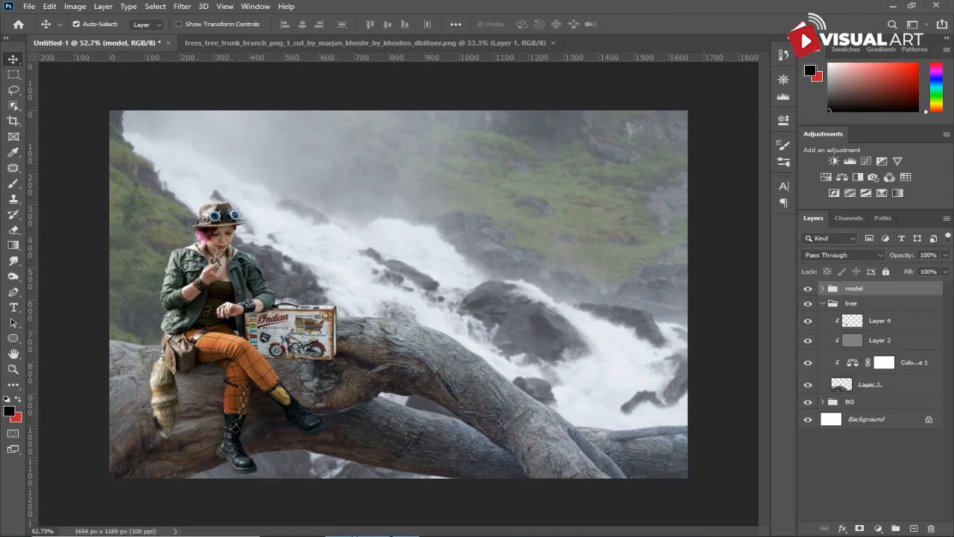
Step: Place the tree_corner_1 image from the Time folder over the canvas's upper-right corner, scaled to 77.84% width and 74.10% height
click(341, 525)
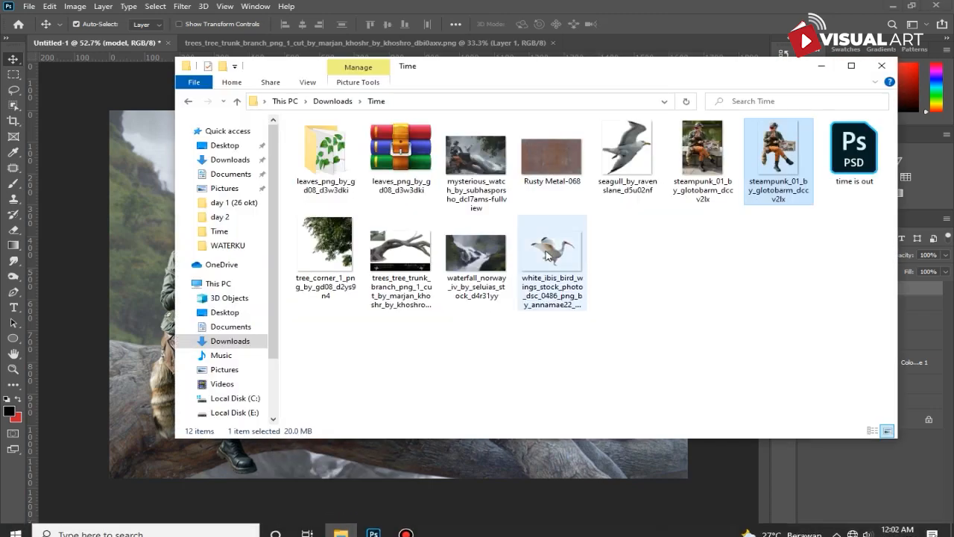
click(339, 241)
drag(335, 257, 150, 255)
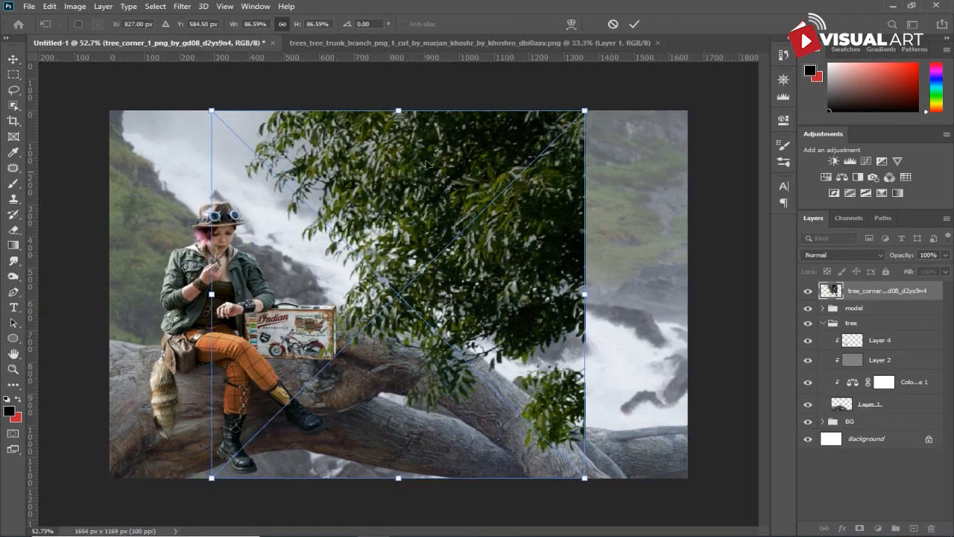
drag(516, 164, 640, 141)
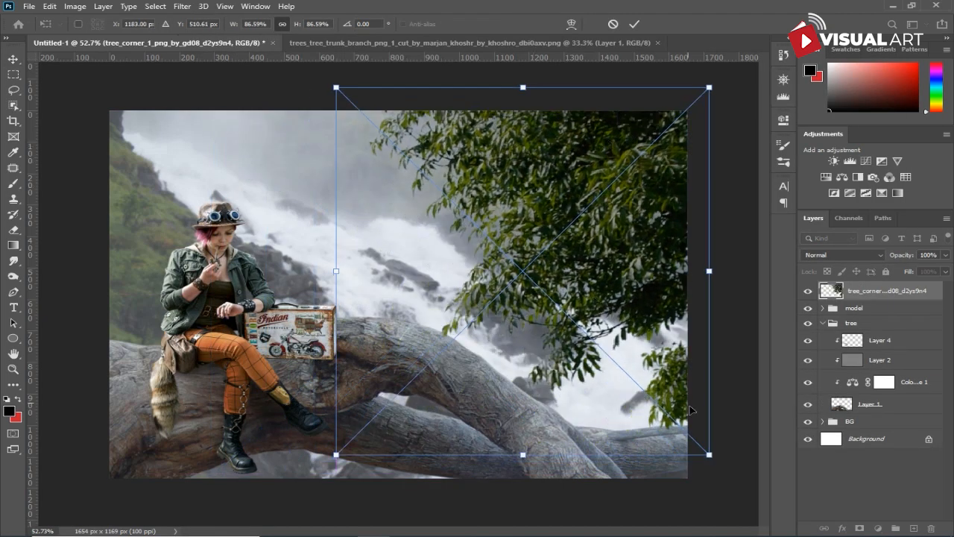
drag(710, 453, 672, 400)
drag(564, 256, 597, 262)
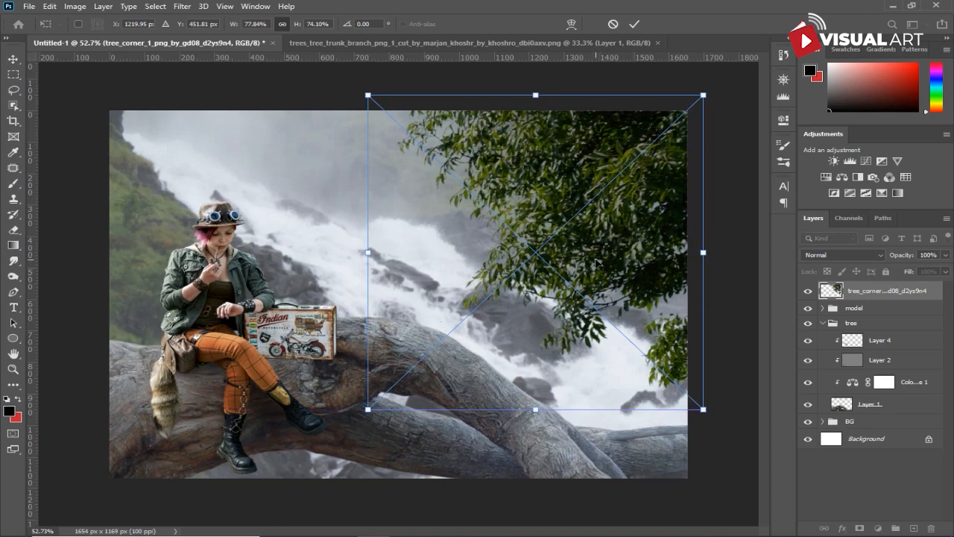
key(Return)
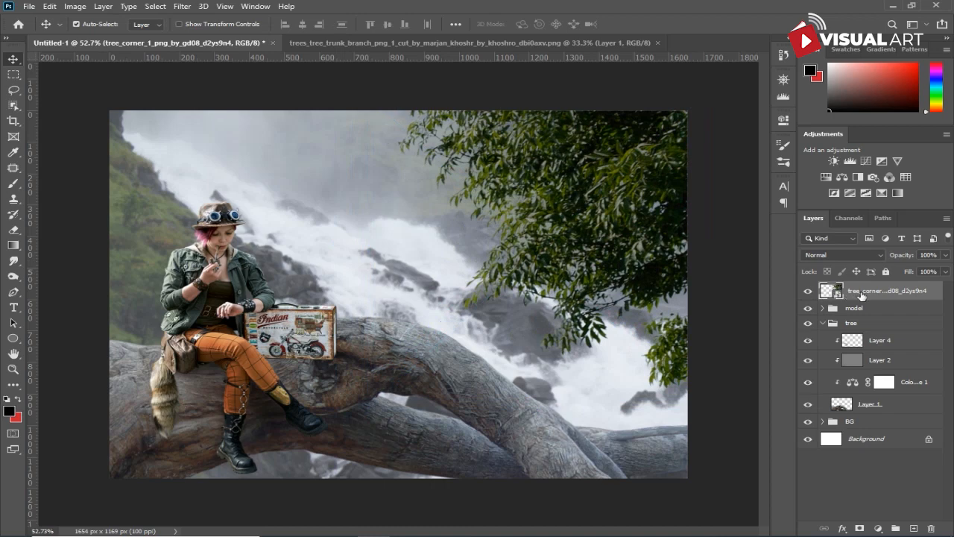
Step: Add a new layer above the tree corner image and clip it to that image
click(914, 528)
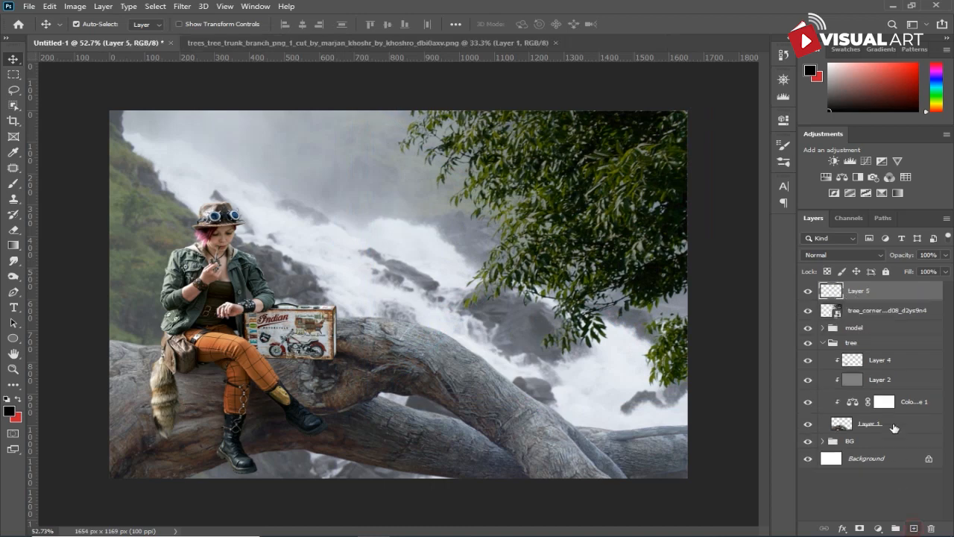
right_click(893, 295)
click(807, 263)
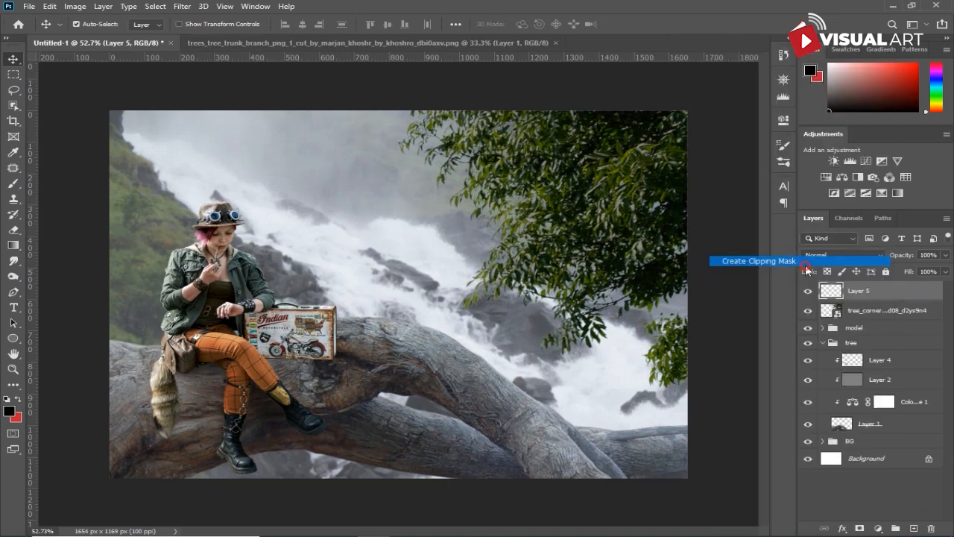
Step: Fill the clipped layer with 50% Gray at 100% opacity and set its blend mode to Overlay
click(50, 7)
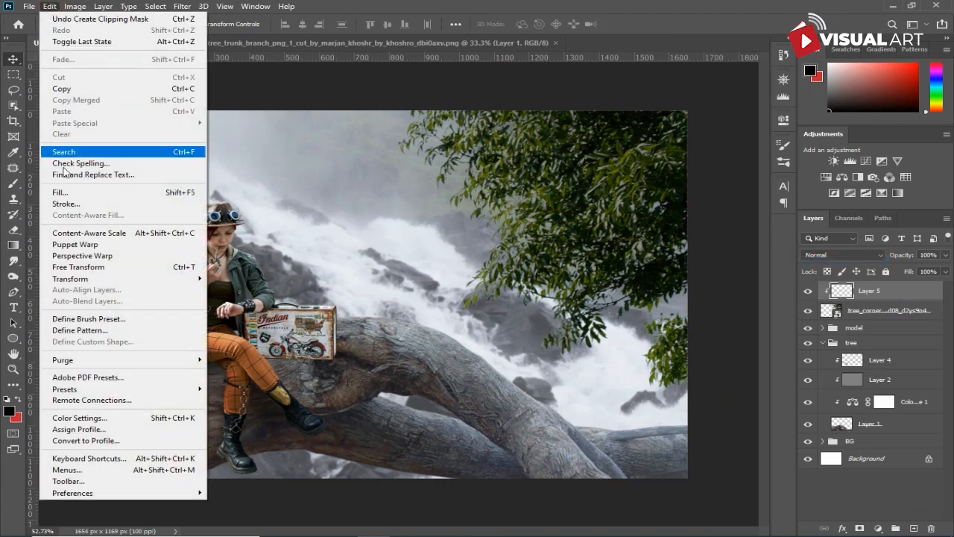
click(63, 194)
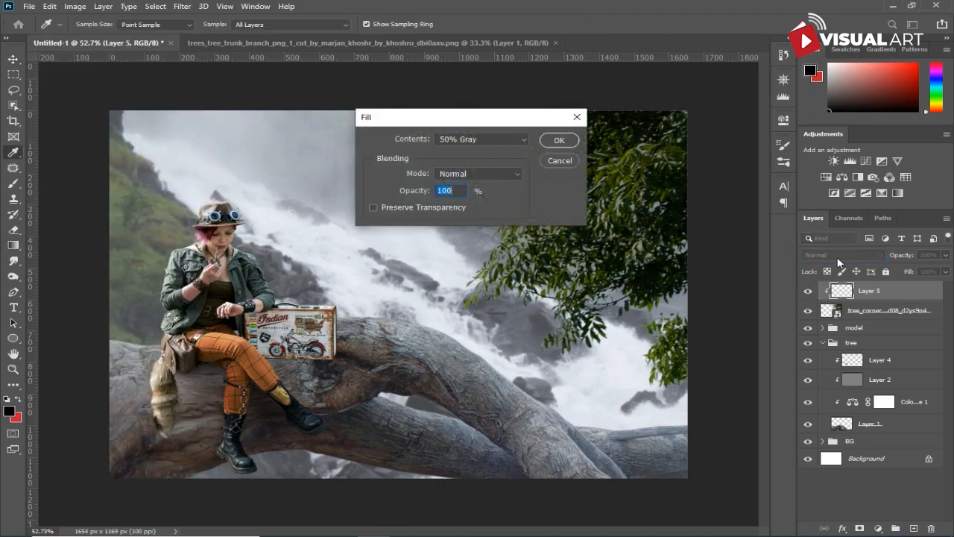
click(556, 141)
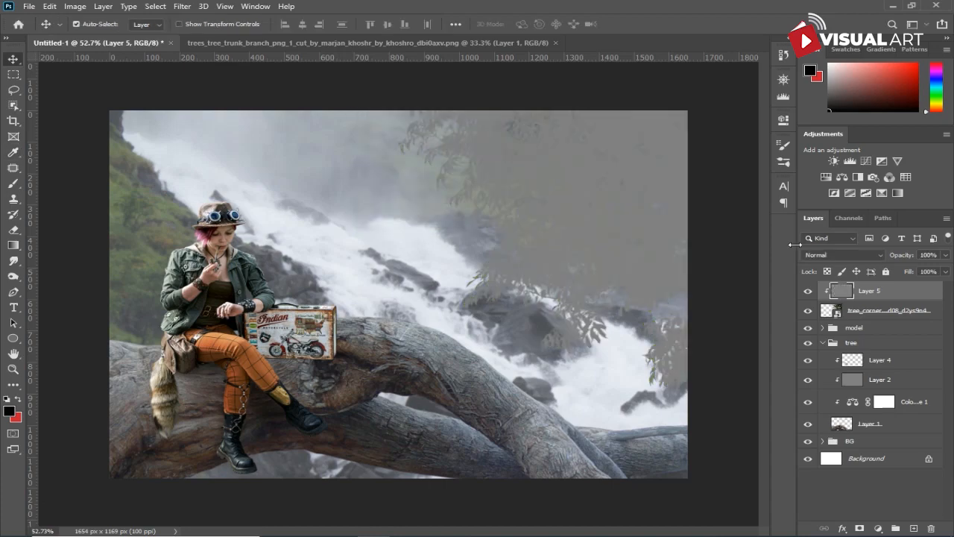
click(815, 256)
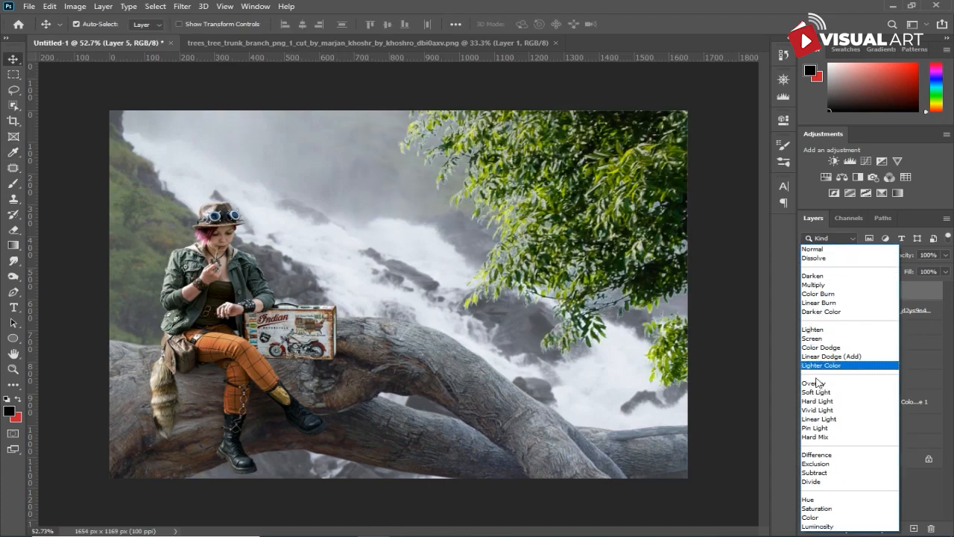
click(819, 383)
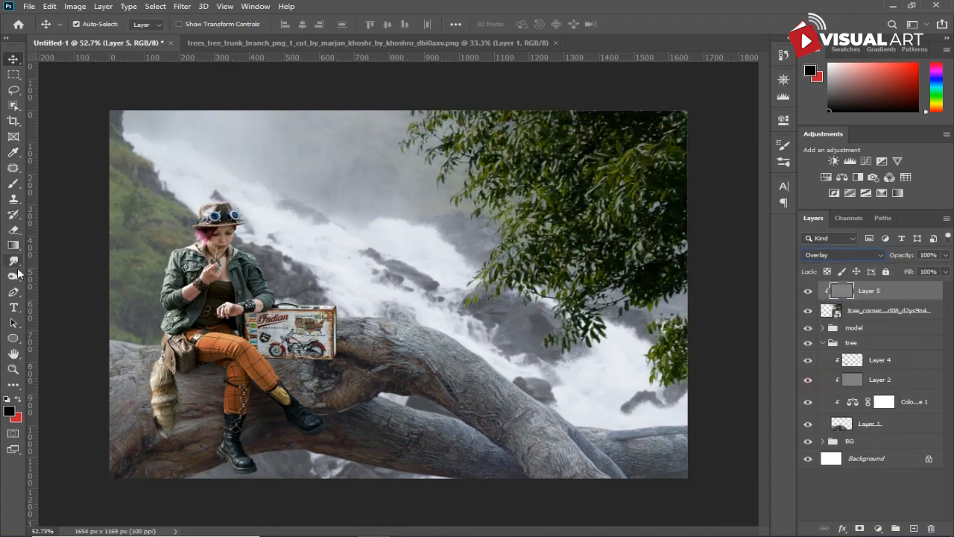
Step: Dodge the foliage's outer leaves facing the waterfall on the gray layer, using Midtones at 53% exposure with a 150 px brush
drag(17, 275, 55, 277)
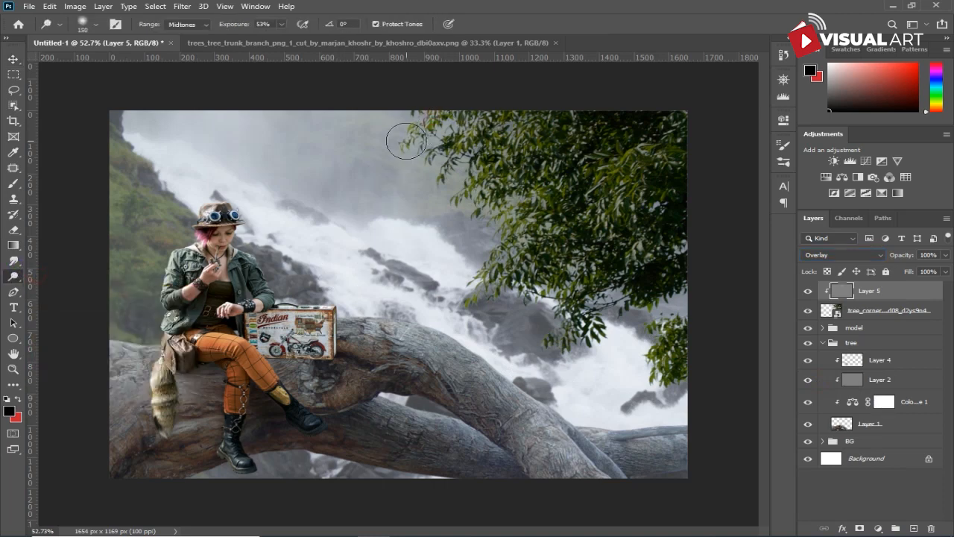
mouse_move(445, 164)
mouse_down()
mouse_move(456, 239)
mouse_move(474, 219)
mouse_move(466, 256)
mouse_move(500, 240)
mouse_move(447, 308)
mouse_move(507, 286)
mouse_up()
mouse_move(527, 327)
mouse_down()
mouse_move(532, 296)
mouse_move(531, 335)
mouse_move(553, 306)
mouse_move(563, 328)
mouse_up()
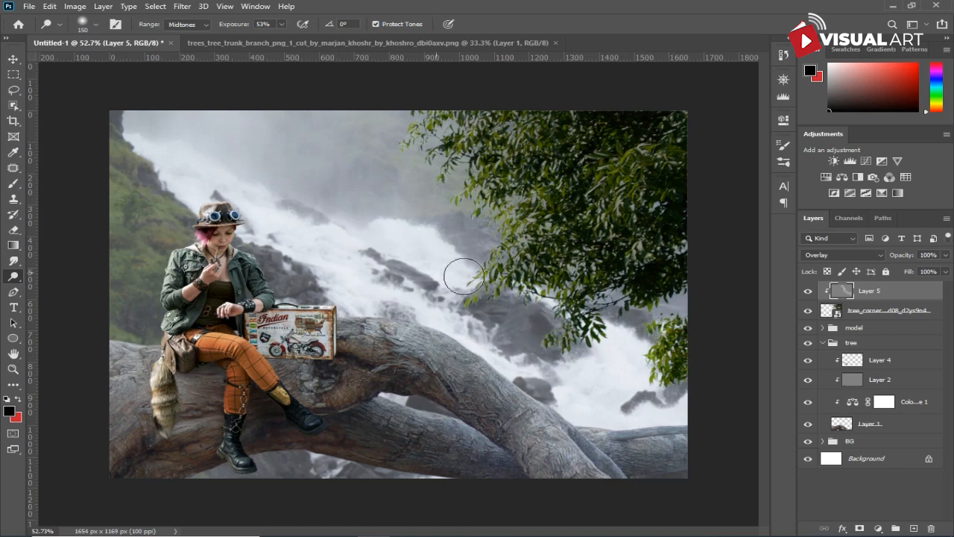
Step: Burn the foliage near the canvas's right edge using Midtones at 29% exposure with a 250 px brush
right_click(13, 281)
click(52, 288)
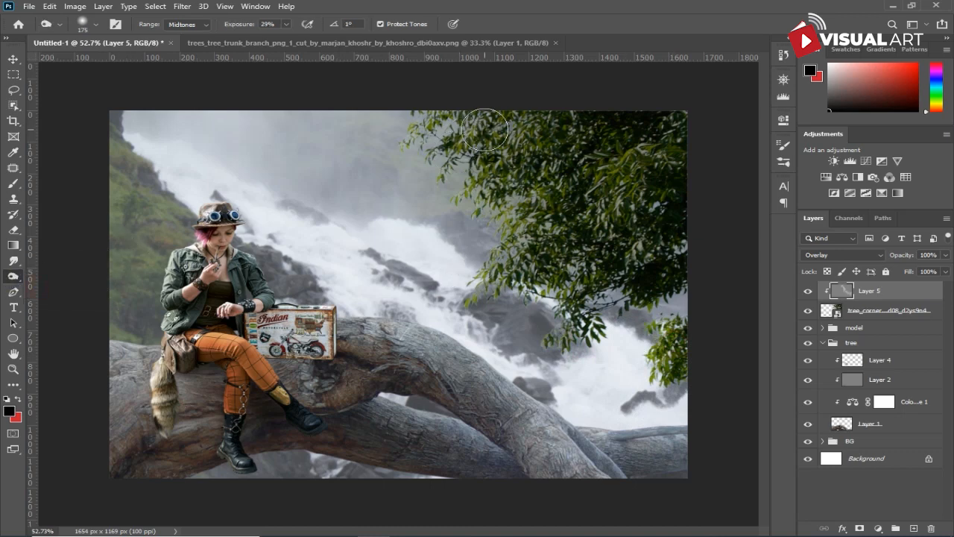
key(bracketright)
key(bracketright)
mouse_move(642, 170)
mouse_down()
mouse_move(636, 223)
mouse_move(669, 273)
mouse_move(679, 199)
mouse_move(691, 283)
mouse_move(672, 108)
mouse_move(615, 120)
mouse_move(698, 118)
mouse_move(697, 135)
mouse_move(692, 121)
mouse_move(677, 148)
mouse_move(687, 102)
mouse_move(674, 127)
mouse_move(649, 135)
mouse_move(619, 108)
mouse_move(461, 124)
mouse_move(629, 179)
mouse_move(657, 257)
mouse_up()
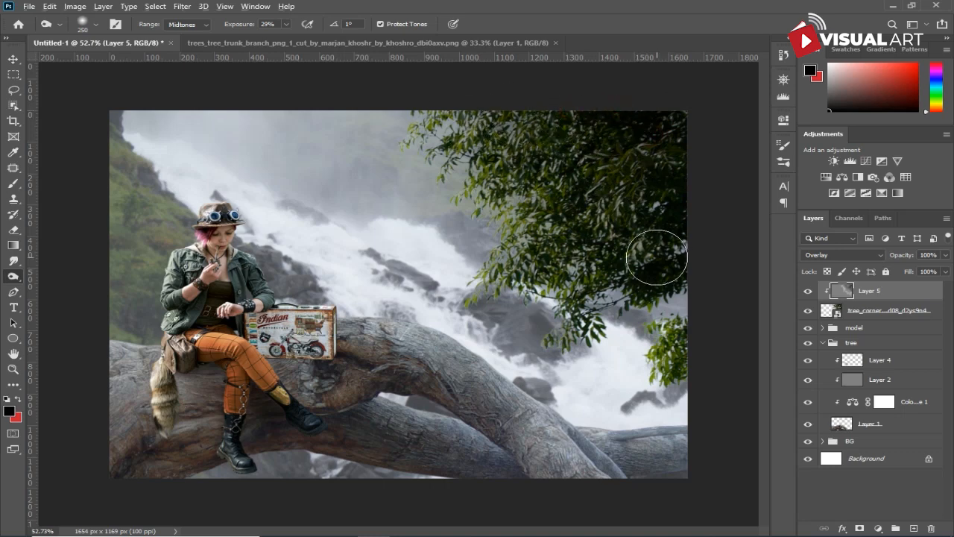
Step: Group the tree corner image with its clipped gray layer and name the group leaves
scroll(657, 257, down, 2)
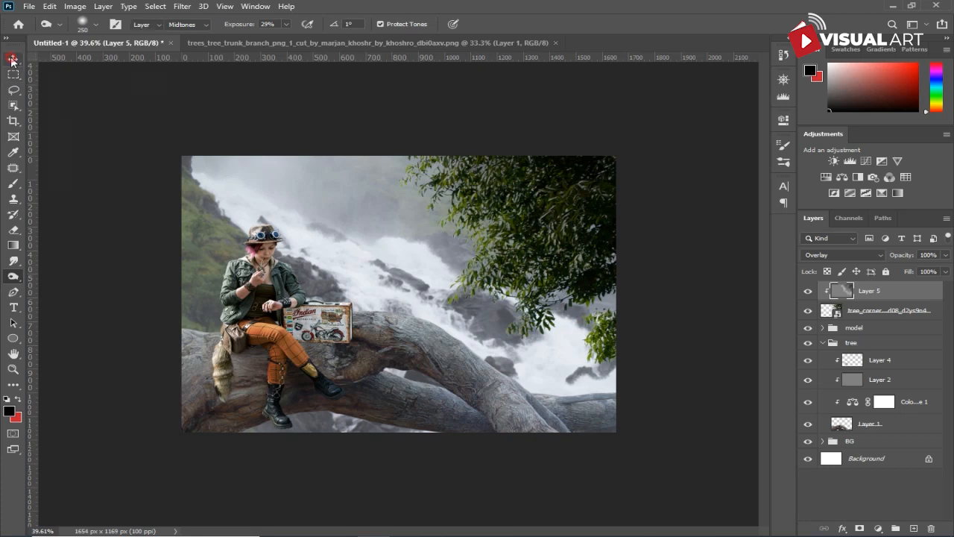
click(12, 59)
scroll(489, 293, up, 1)
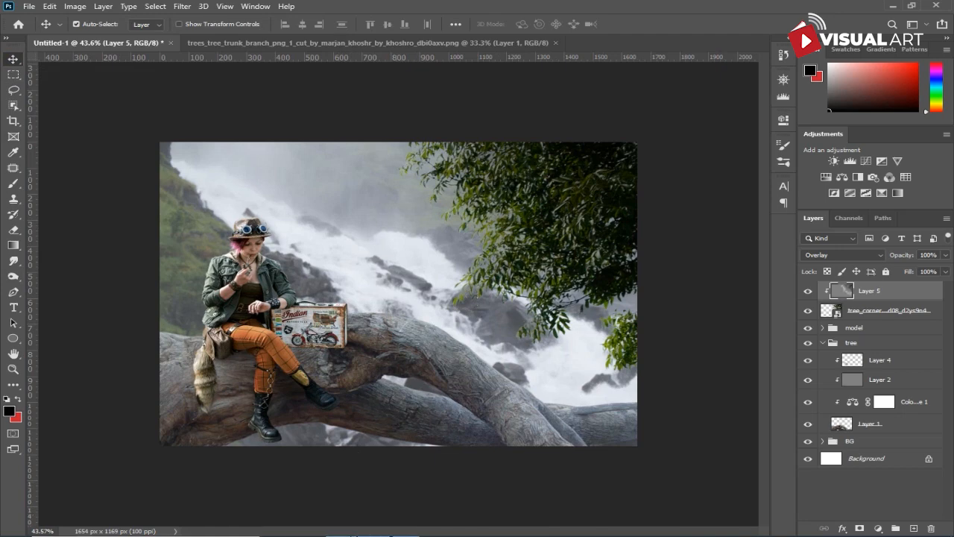
mouse_move(340, 525)
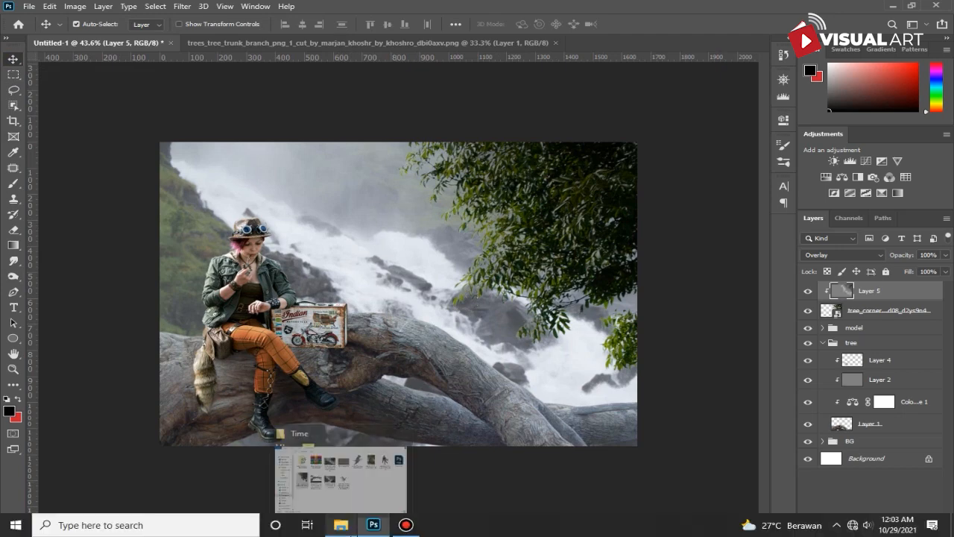
shift+click(884, 319)
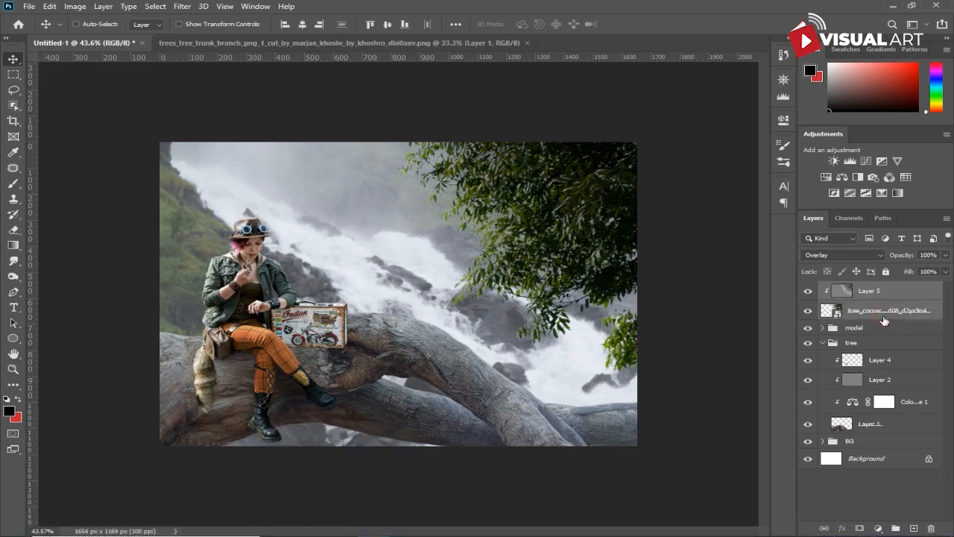
key(ctrl+g)
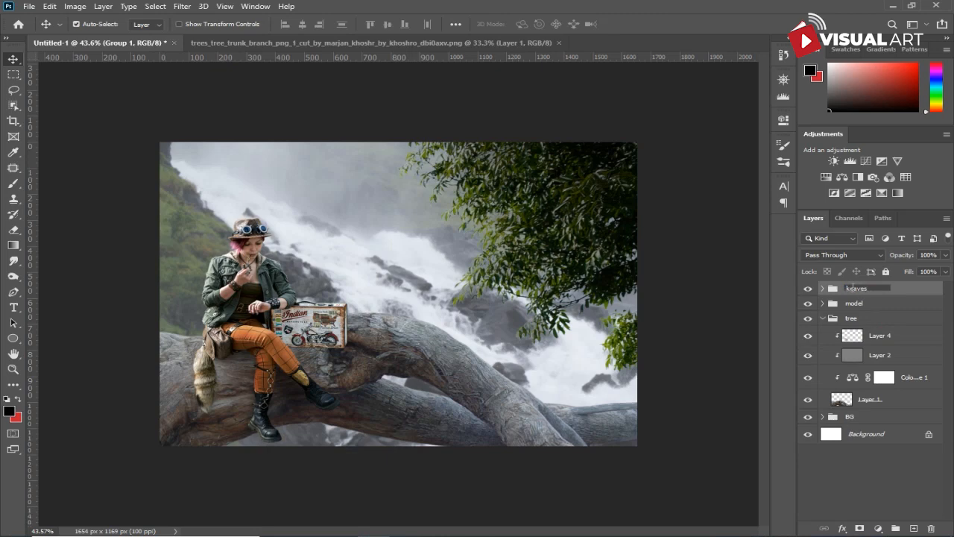
key(Return)
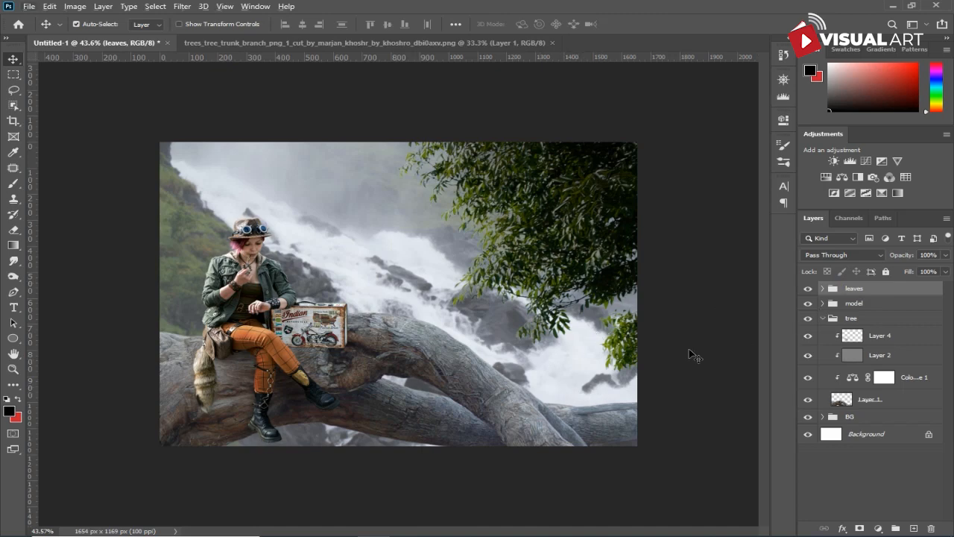
Step: Place the white_ibis_bird image from the Time folder into the composition and flip it horizontally
key(alt+Tab)
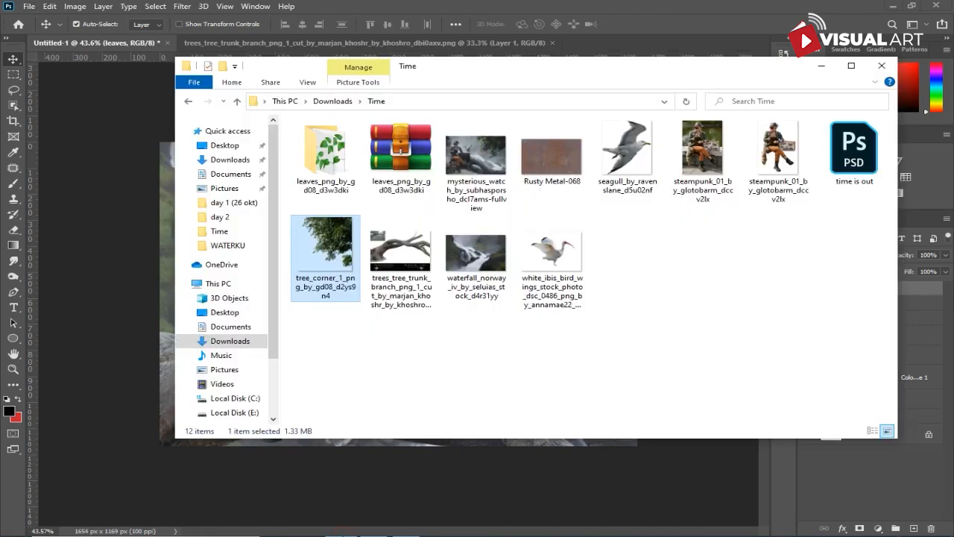
click(552, 272)
drag(563, 261, 148, 300)
right_click(426, 276)
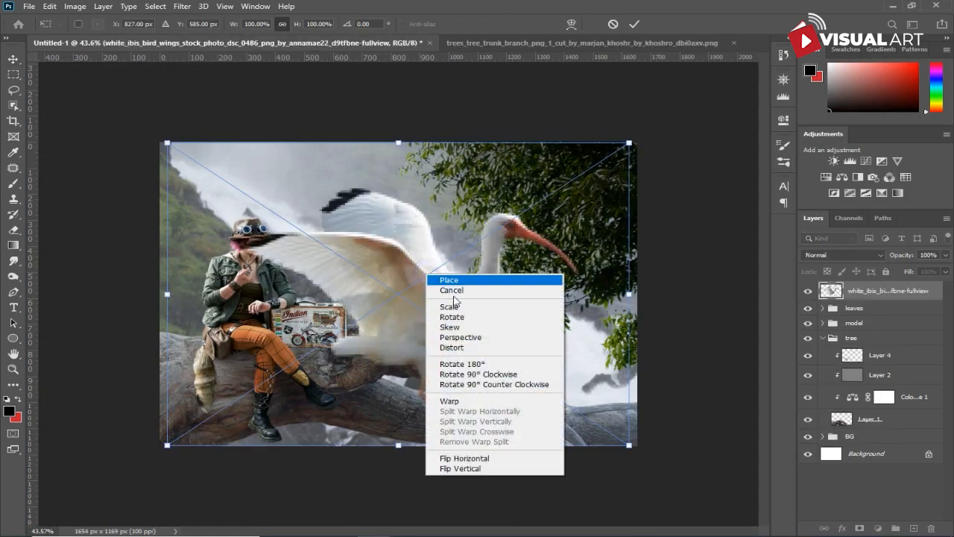
click(458, 456)
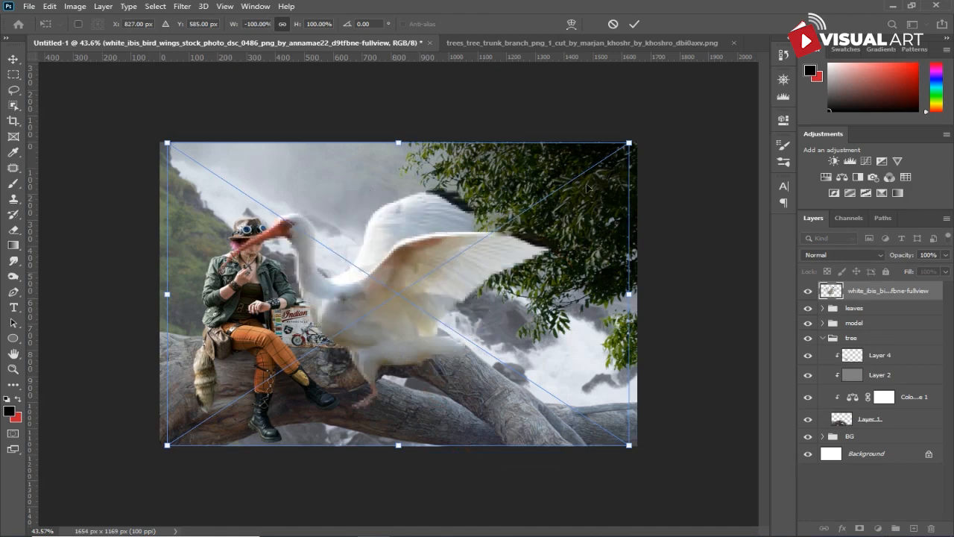
Step: Scale the ibis to 29.47% and position it standing on top of the suitcase
drag(578, 179, 377, 234)
drag(439, 199, 405, 232)
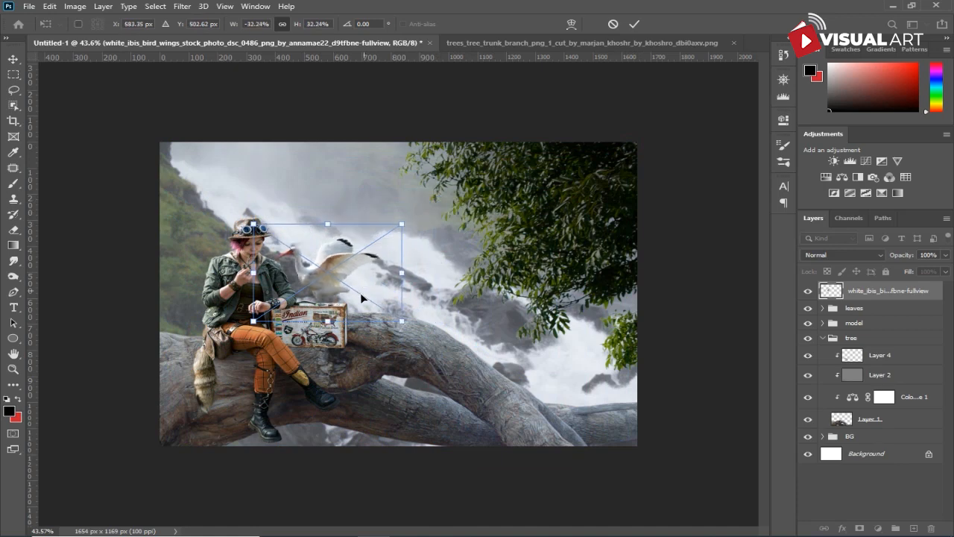
scroll(361, 295, up, 3)
mouse_move(314, 274)
mouse_down()
mouse_move(322, 261)
mouse_move(319, 276)
mouse_up()
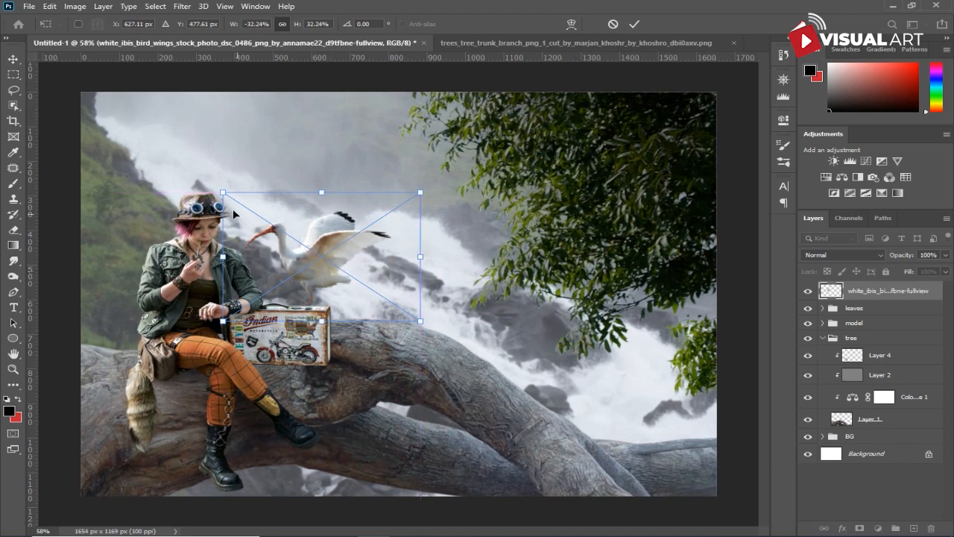
drag(226, 193, 250, 198)
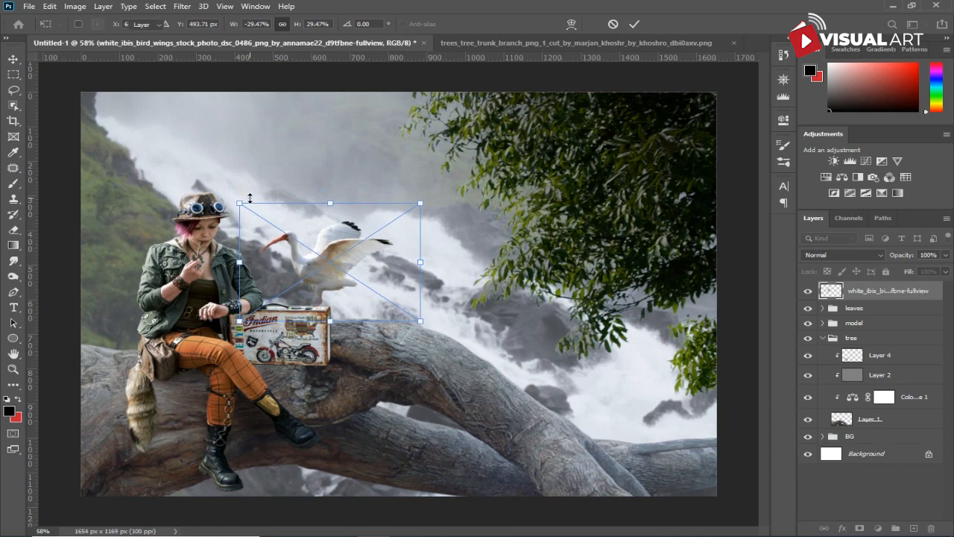
key(Return)
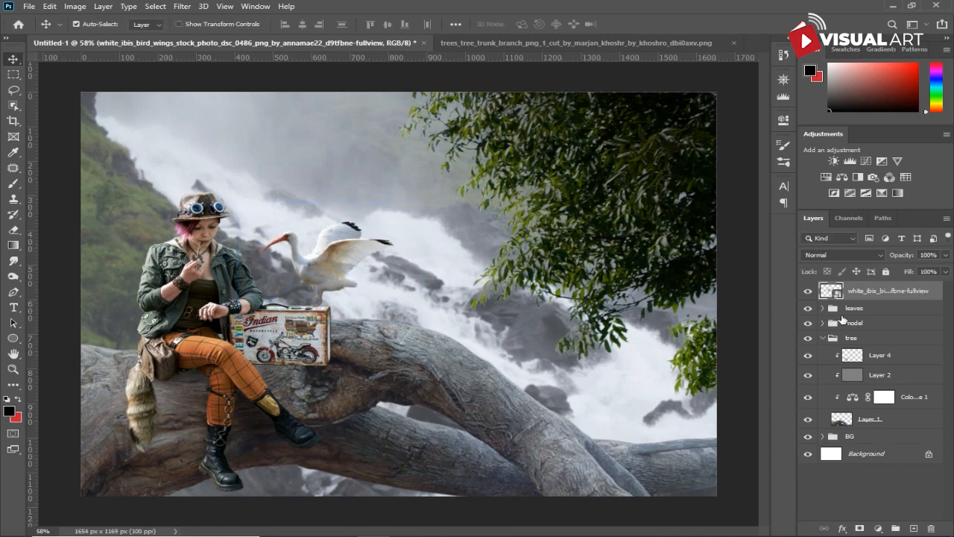
Step: Add a new layer above the ibis image and clip it to that image
click(916, 527)
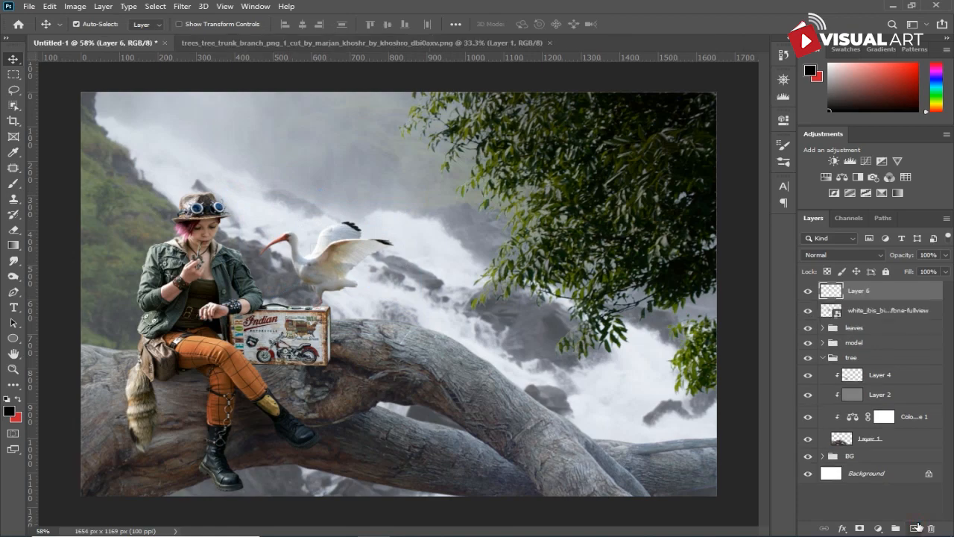
right_click(894, 290)
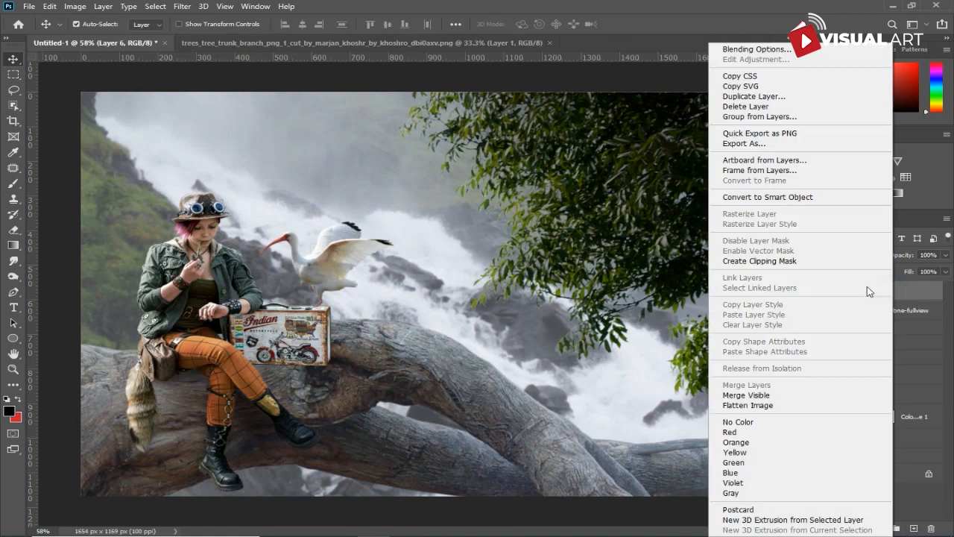
click(753, 261)
Step: Fill the layer clipped to the ibis with 50% Gray at 100% opacity and set its blend mode to Overlay
click(49, 7)
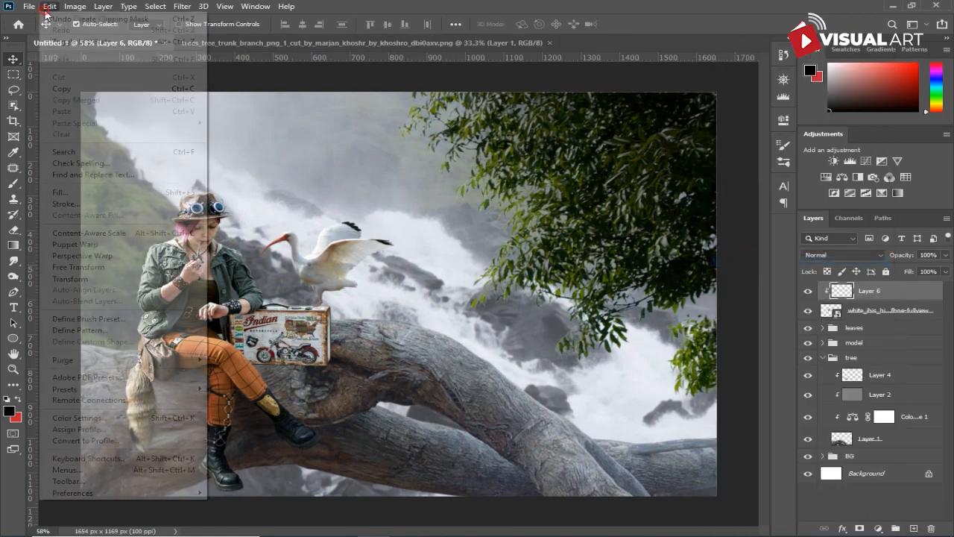
click(68, 192)
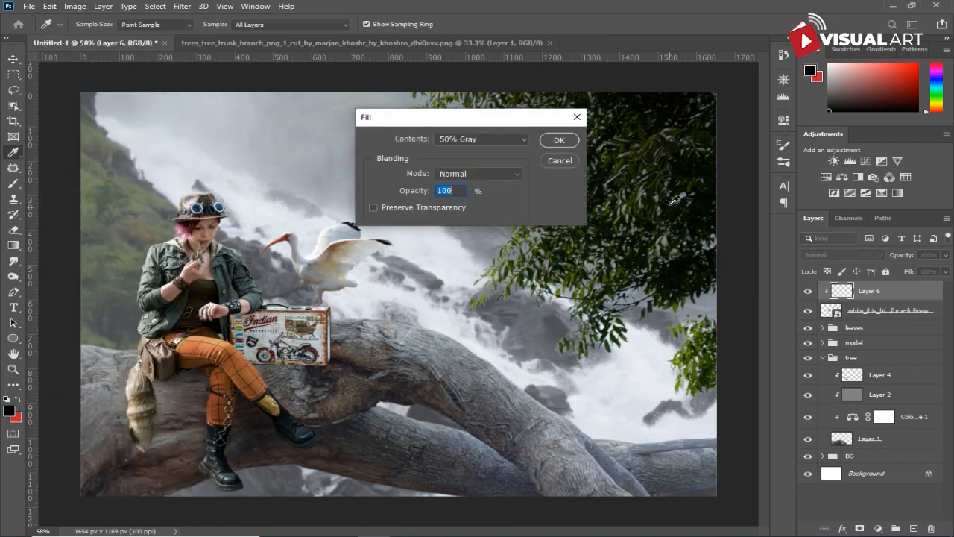
click(567, 146)
key(v)
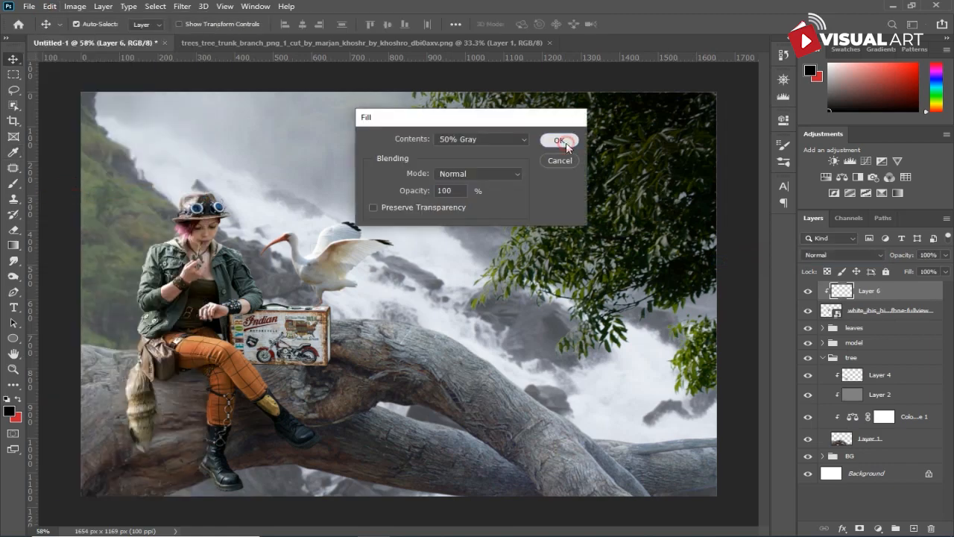
click(833, 257)
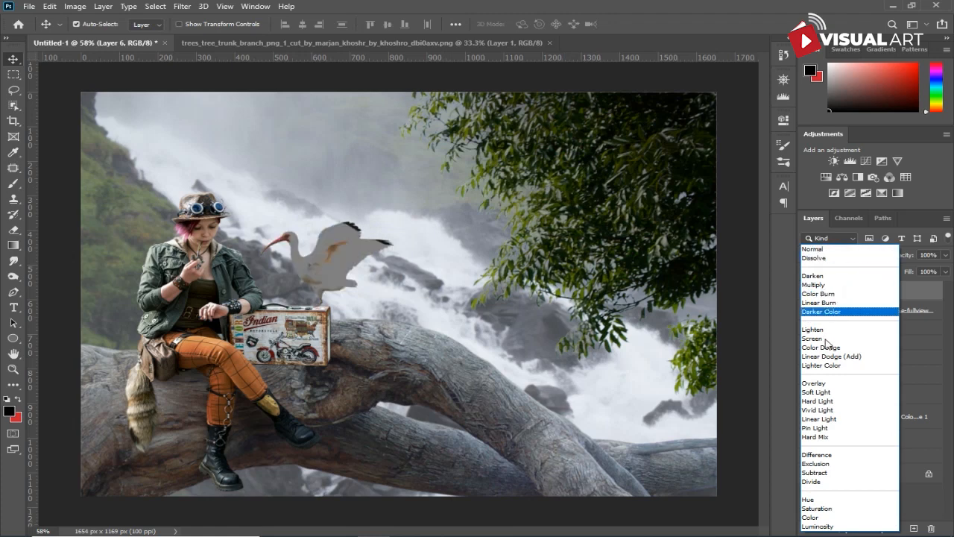
click(824, 384)
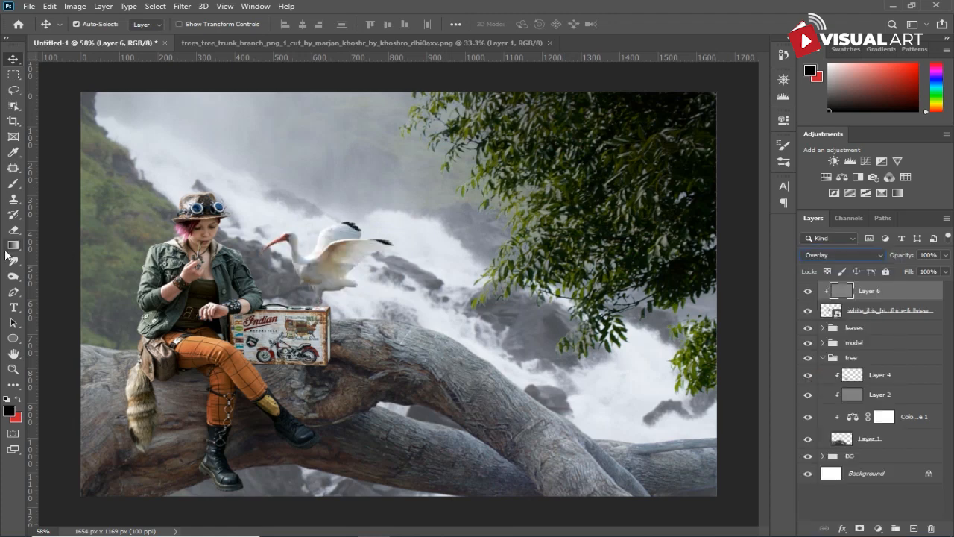
Step: Burn the ibis's lower body using Midtones at 29% exposure, reducing the brush from 250 to 90 px
click(12, 276)
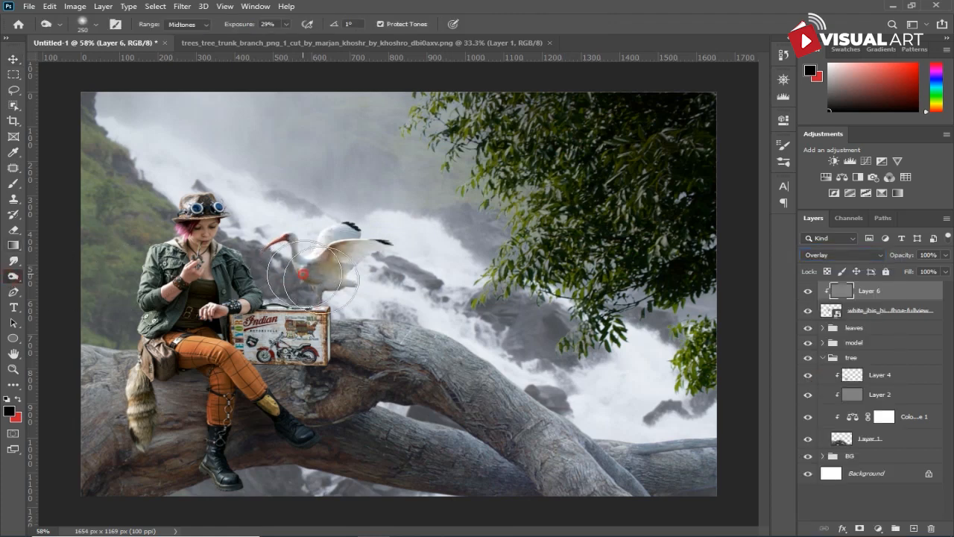
mouse_move(340, 271)
mouse_down()
mouse_move(373, 255)
mouse_move(357, 242)
mouse_move(339, 237)
mouse_move(326, 260)
mouse_move(267, 239)
mouse_move(290, 281)
mouse_up()
scroll(289, 281, up, 3)
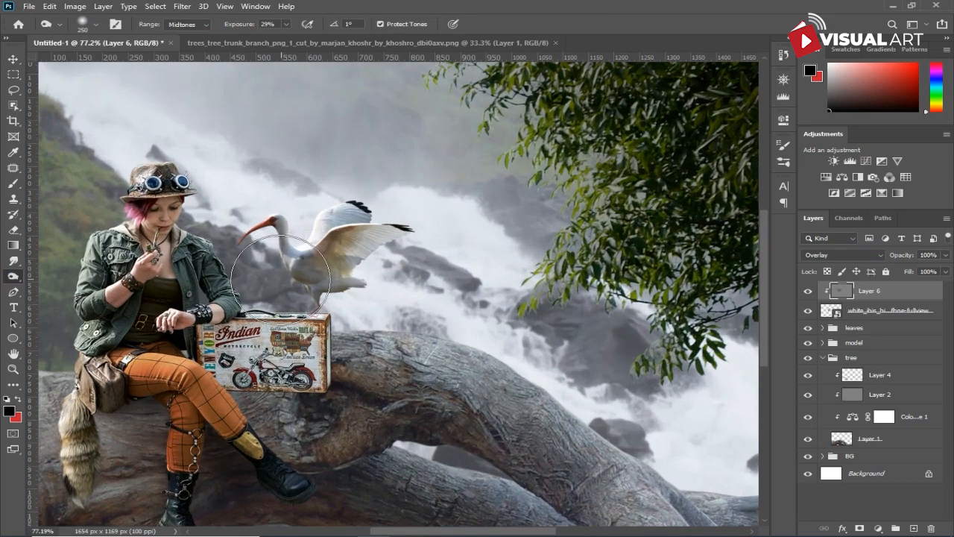
key(bracketleft)
key(bracketleft)
key(bracketleft)
key(bracketleft)
key(bracketleft)
key(bracketleft)
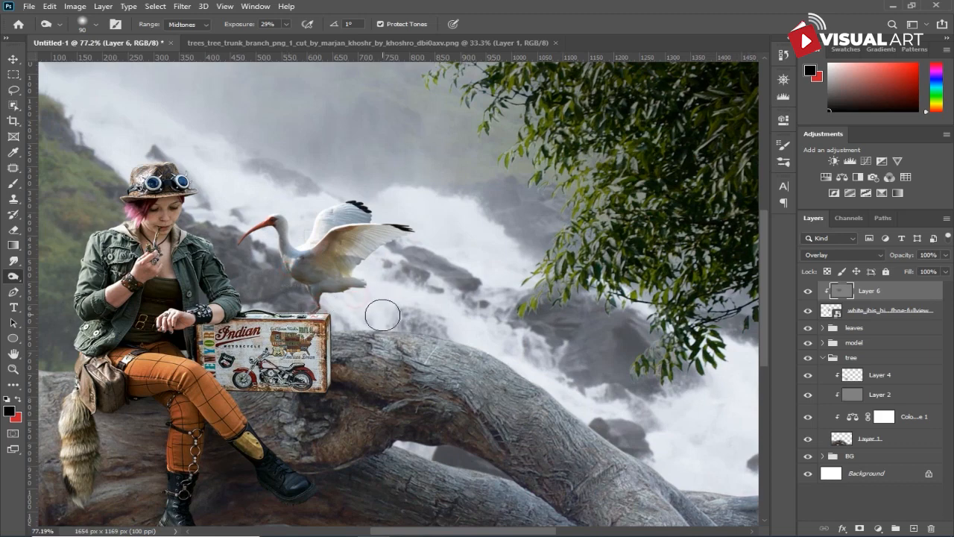
Step: Dodge the ibis's raised wings using Midtones at 53% exposure with a 150 px brush
scroll(379, 313, down, 2)
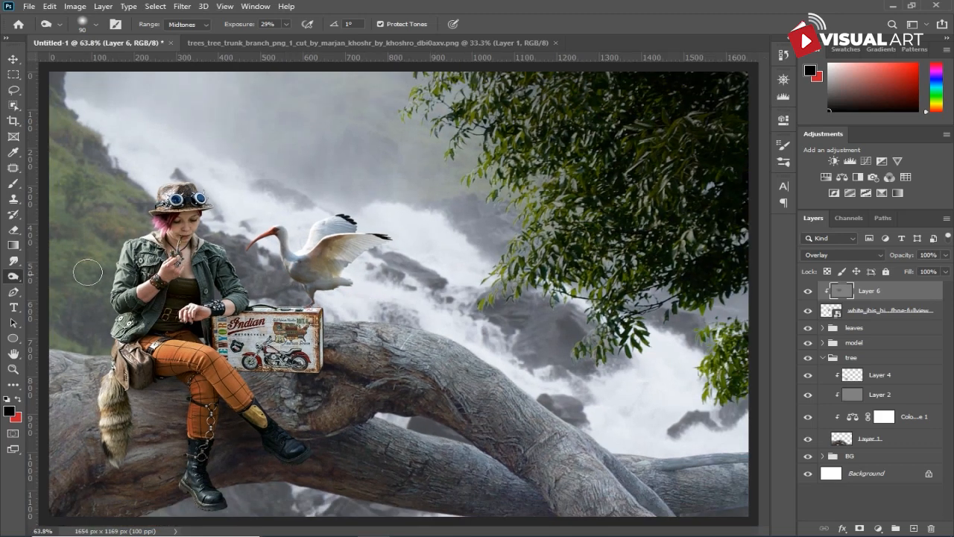
right_click(15, 277)
click(38, 277)
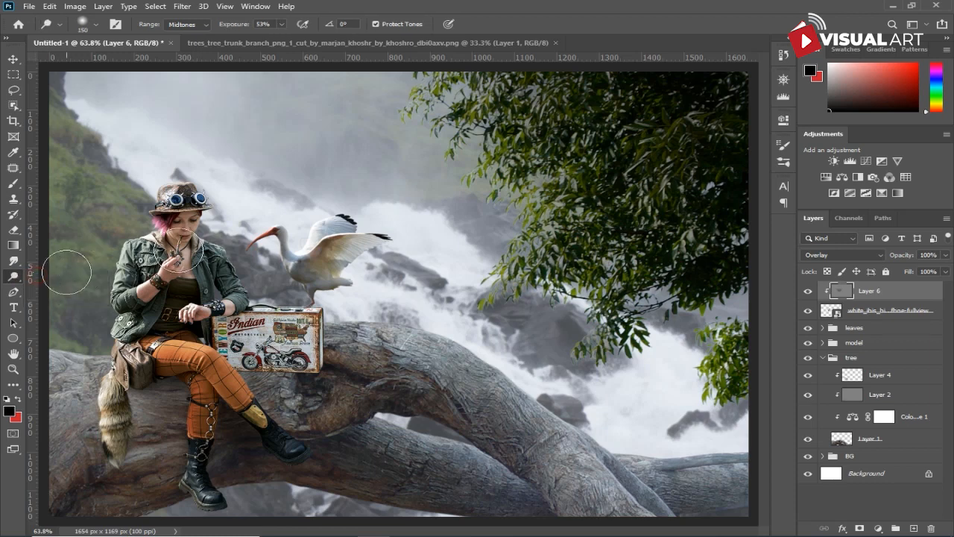
drag(346, 211, 402, 234)
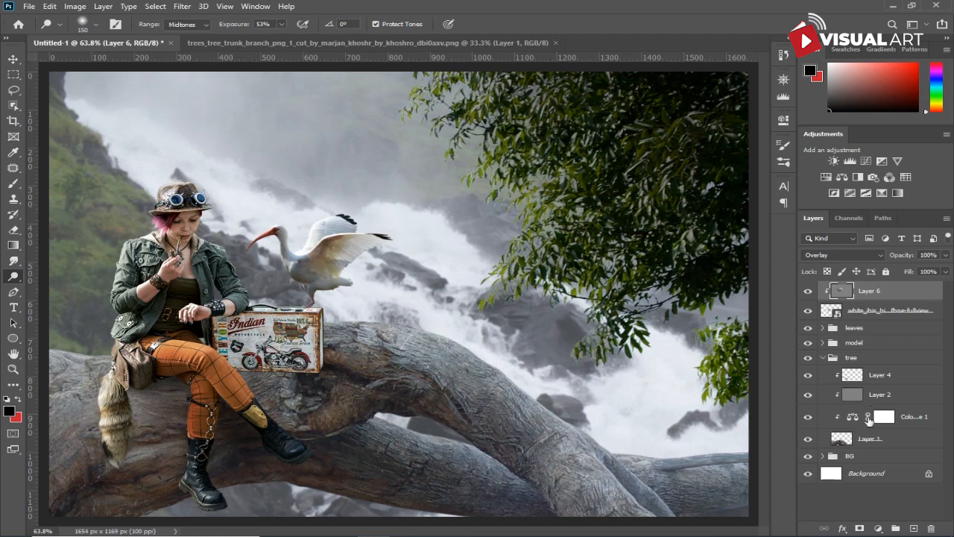
Step: Add a Color Balance adjustment clipped to the ibis, with midtones at -11 Cyan/Red and +6 Yellow/Blue
click(880, 528)
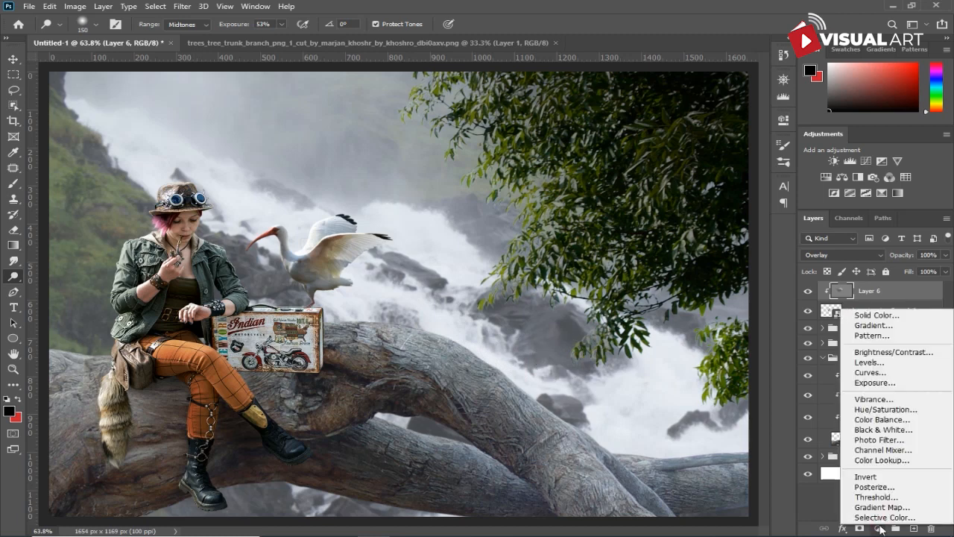
click(879, 419)
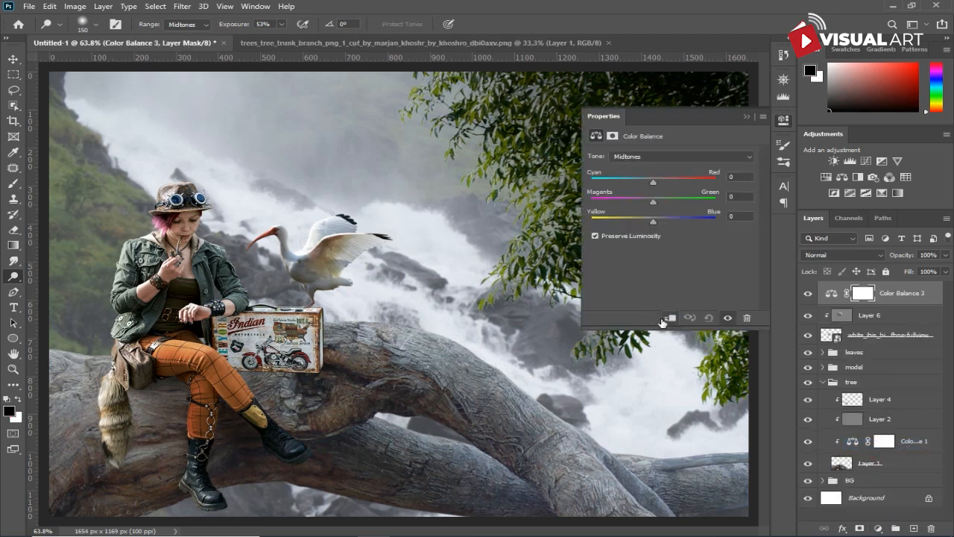
click(663, 319)
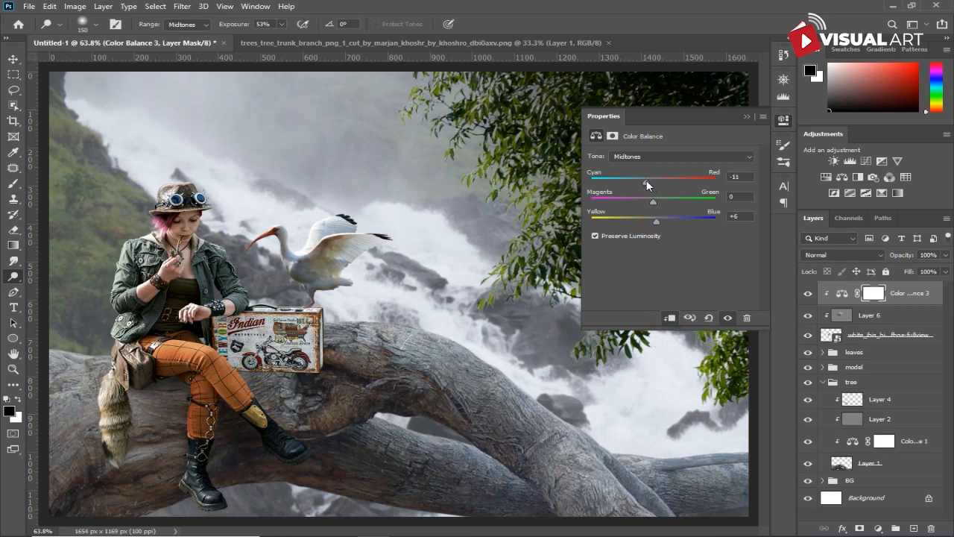
click(747, 117)
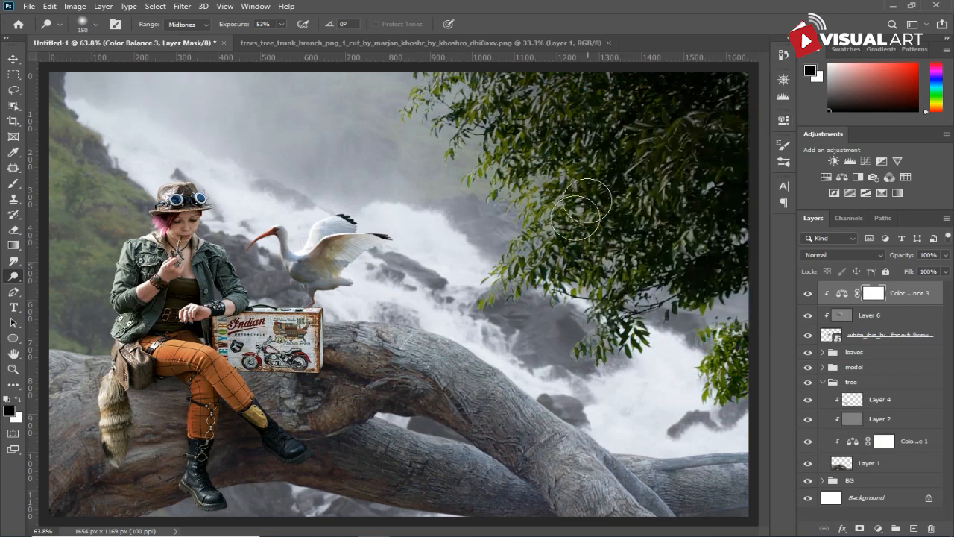
scroll(574, 219, down, 1)
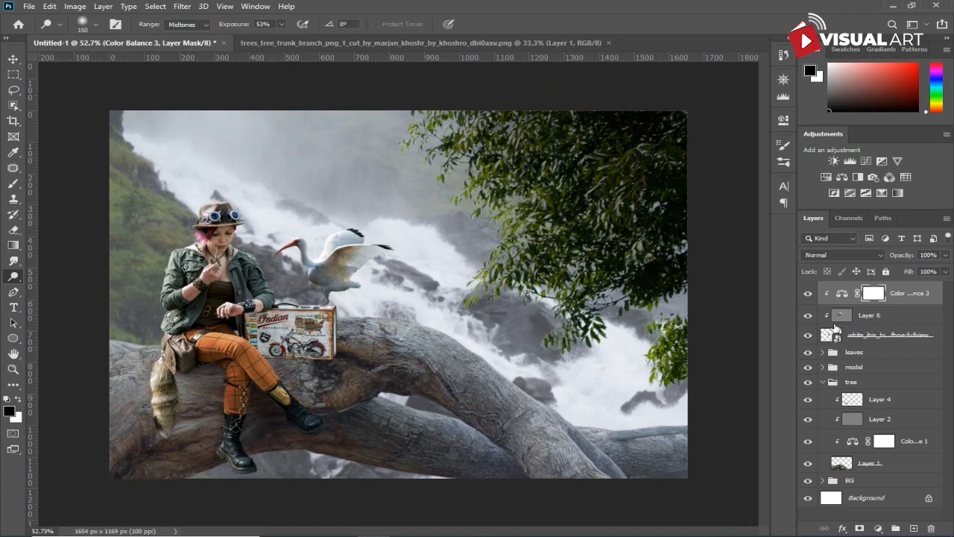
Step: Group the ibis layer with its clipped dodge-and-burn and Color Balance layers and name the group "bird 1"
shift+click(883, 339)
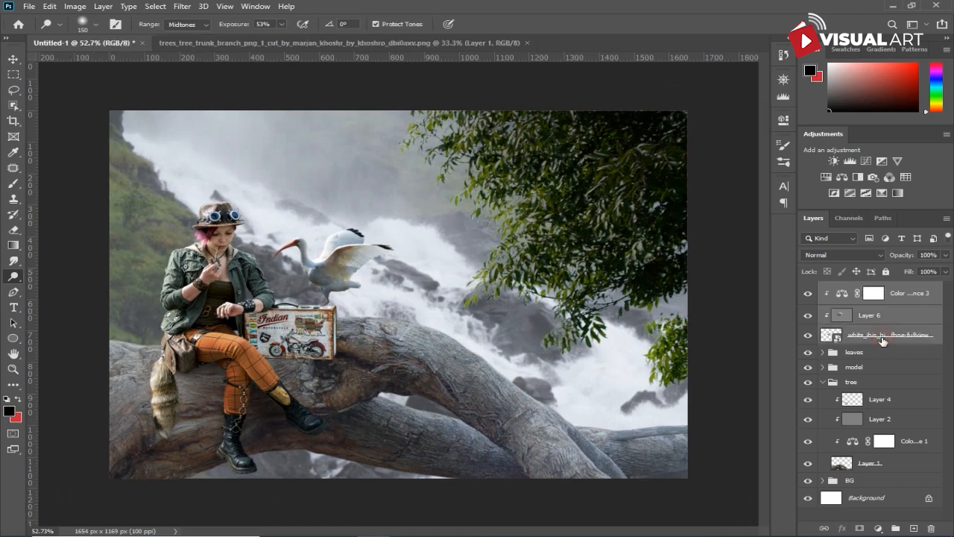
key(ctrl+g)
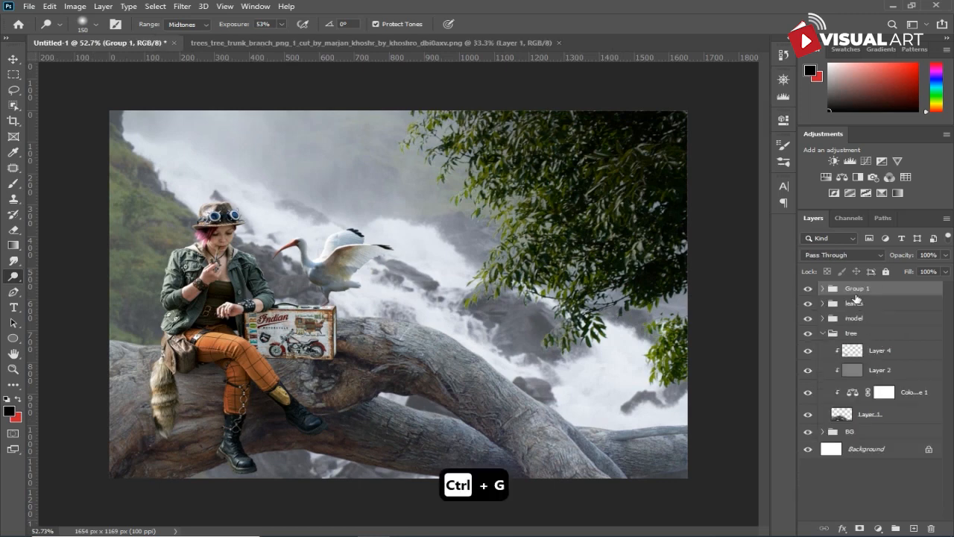
text(bird)
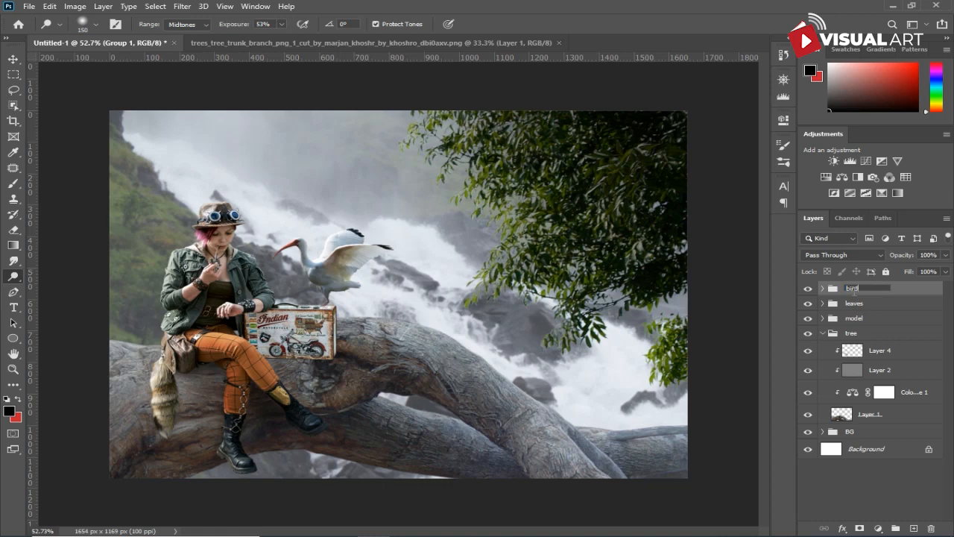
text( 1)
key(Return)
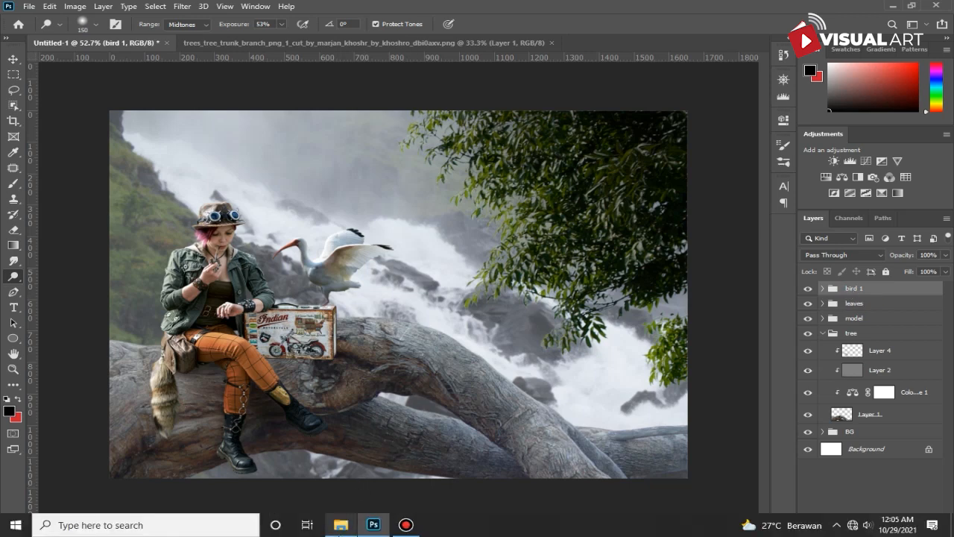
Step: Place the seagull image from the Time folder, scaled to about 33%, in the sky above the seated figure, near the mossy slope
click(342, 526)
drag(619, 154, 117, 234)
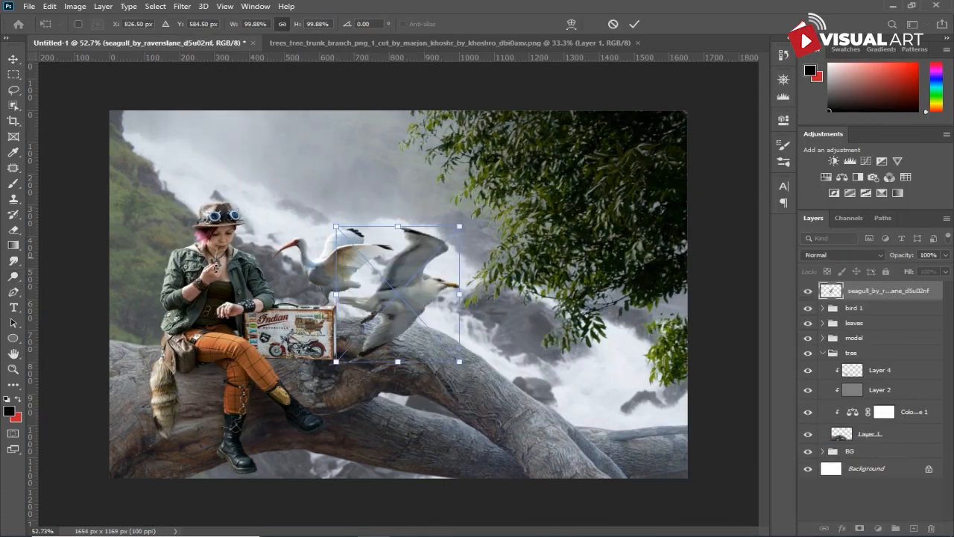
drag(462, 225, 385, 307)
drag(368, 341, 159, 175)
drag(177, 140, 160, 171)
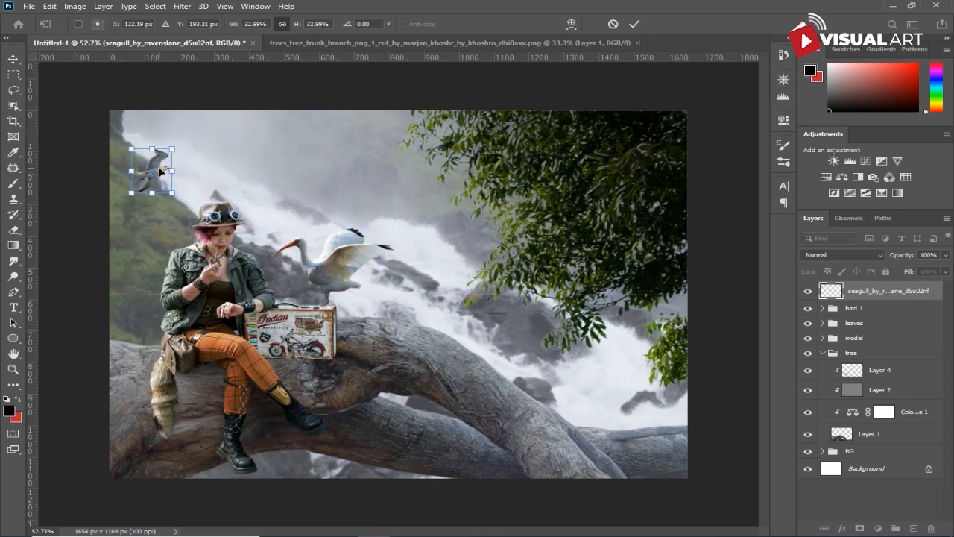
key(Return)
Step: Add a new layer clipped to the seagull, filled with 50% Gray at 100% opacity and blended in Overlay mode
key(o)
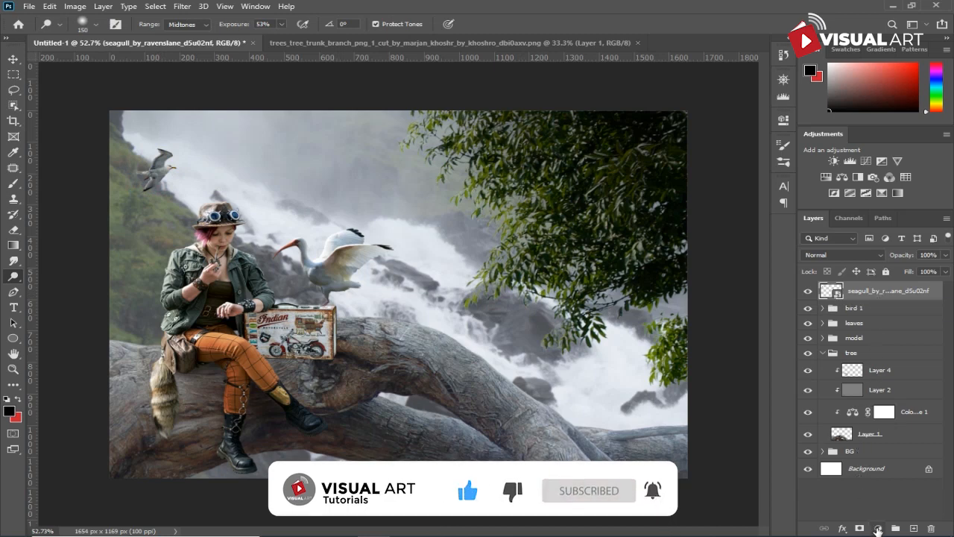
click(914, 528)
right_click(886, 302)
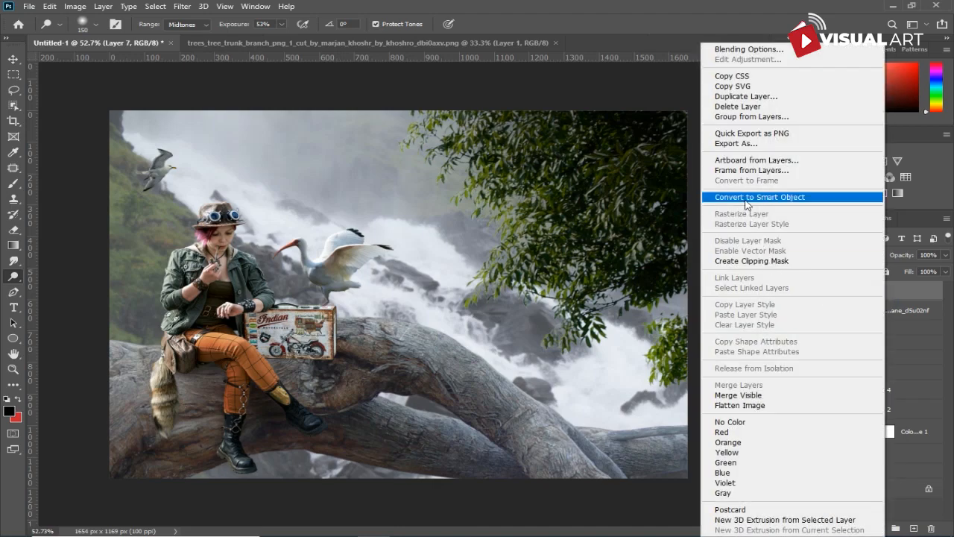
click(744, 260)
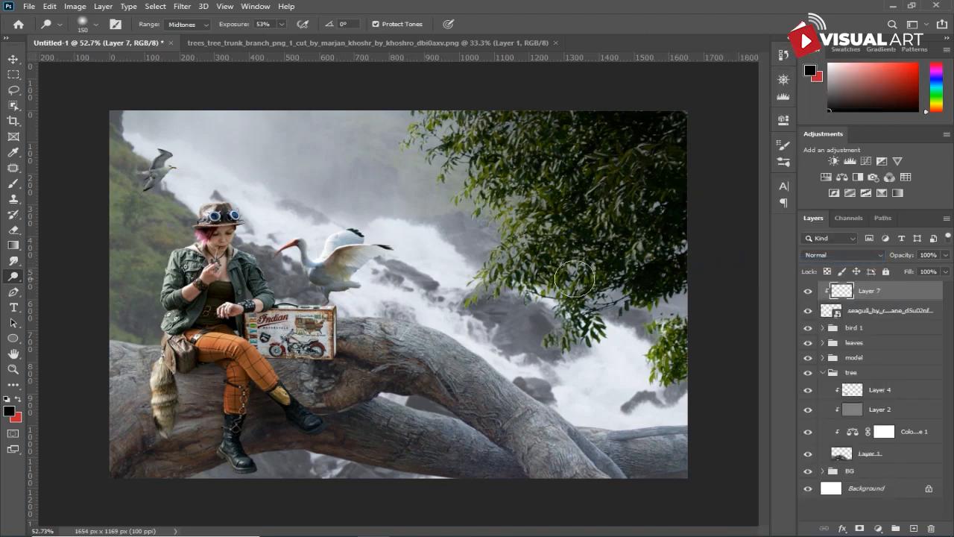
click(47, 6)
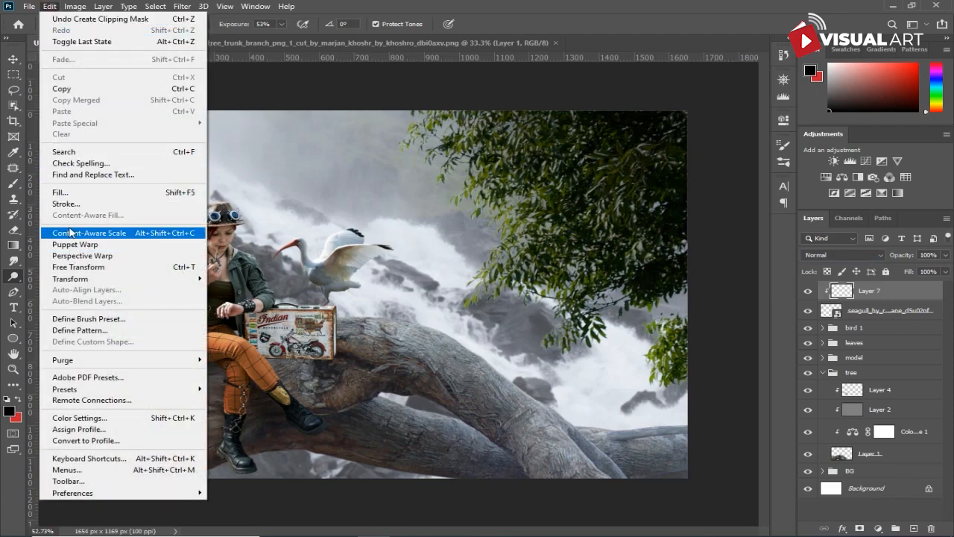
click(69, 198)
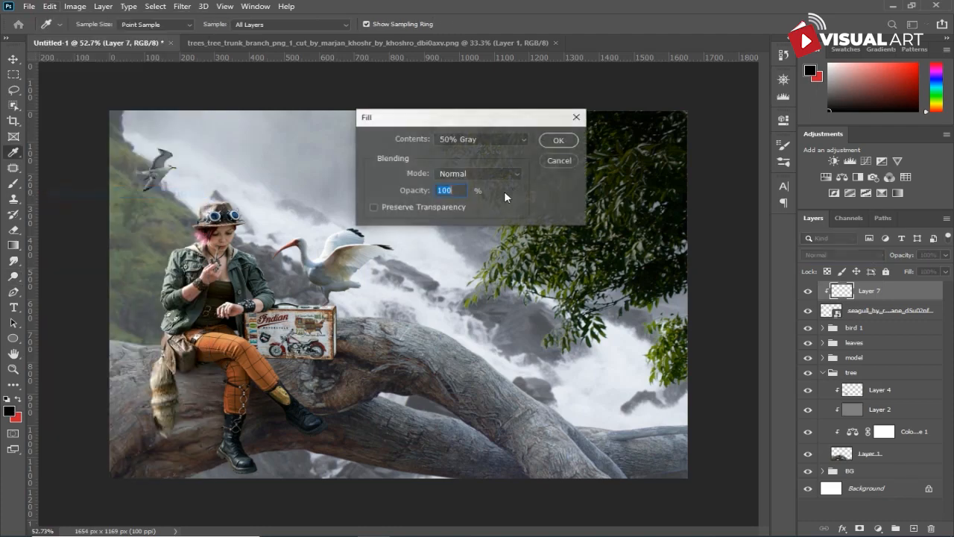
click(558, 139)
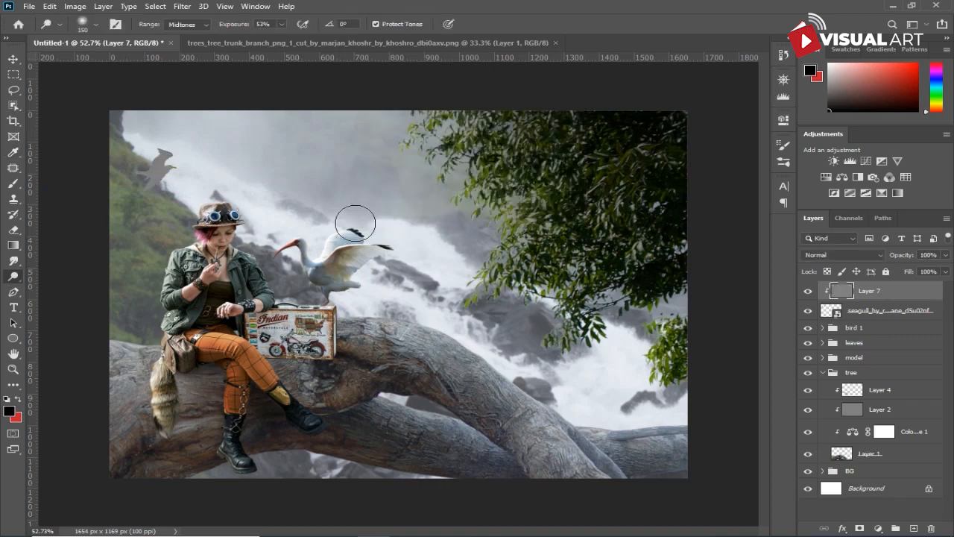
click(824, 255)
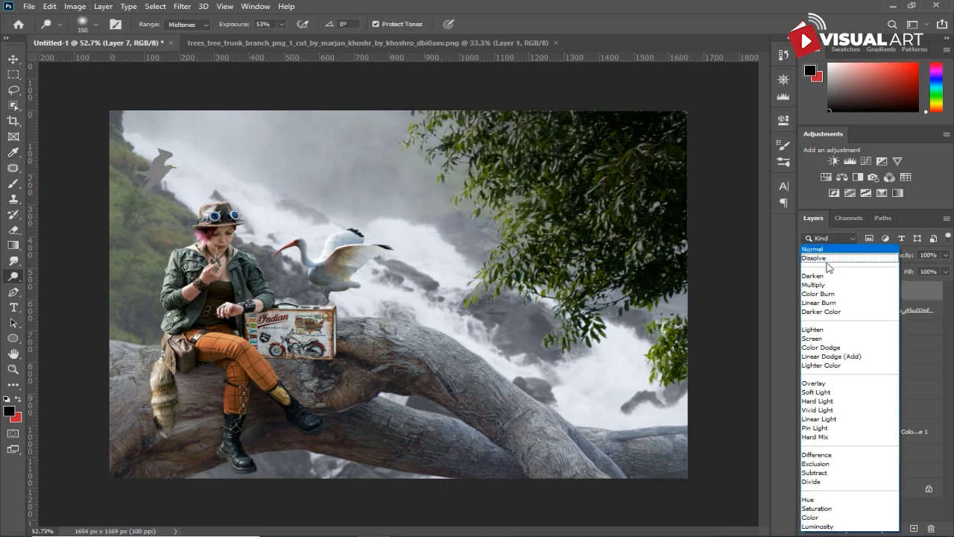
click(816, 382)
Step: Dodge the seagull's wings and body using Midtones at 53% exposure with a 150 px brush
mouse_move(164, 158)
mouse_down()
mouse_move(171, 169)
mouse_move(144, 199)
mouse_up()
click(175, 153)
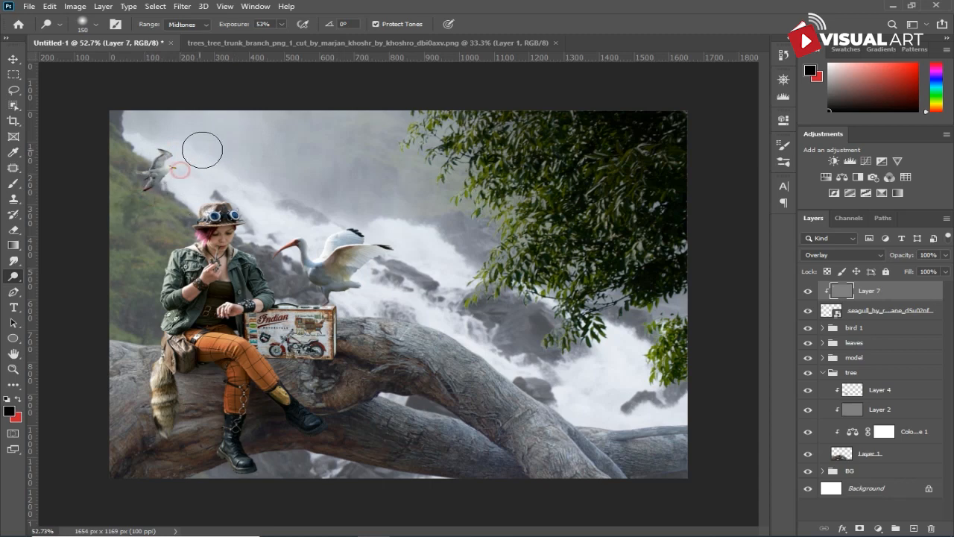
scroll(421, 287, down, 1)
scroll(427, 287, down, 1)
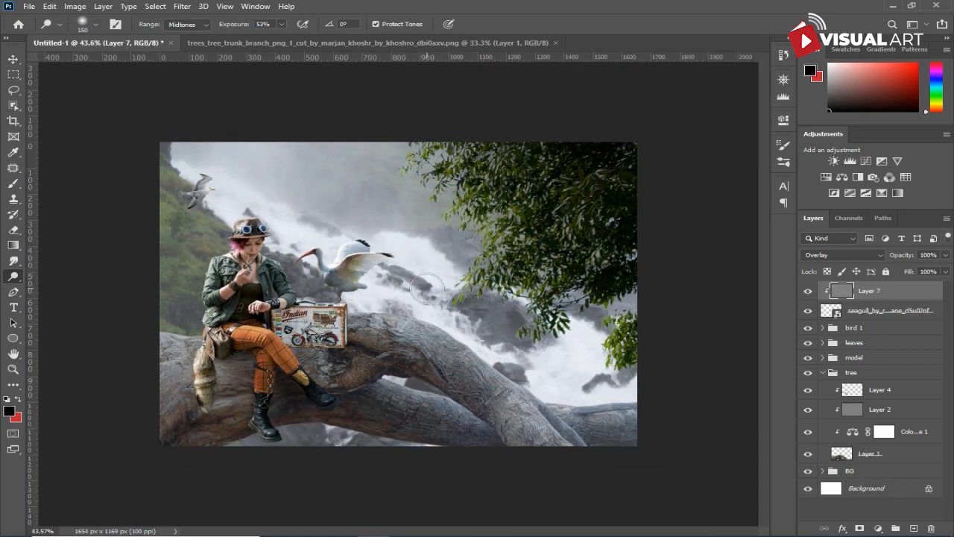
Step: Paint extra black shadow on Layer 4 over the trunk beneath the seated figure, using an 80 px brush at 9% opacity
click(12, 59)
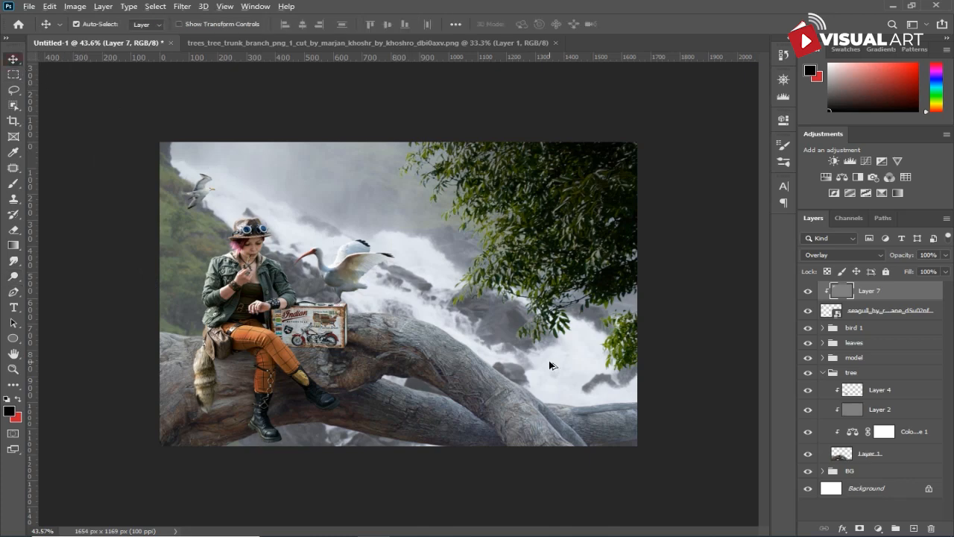
scroll(550, 367, up, 2)
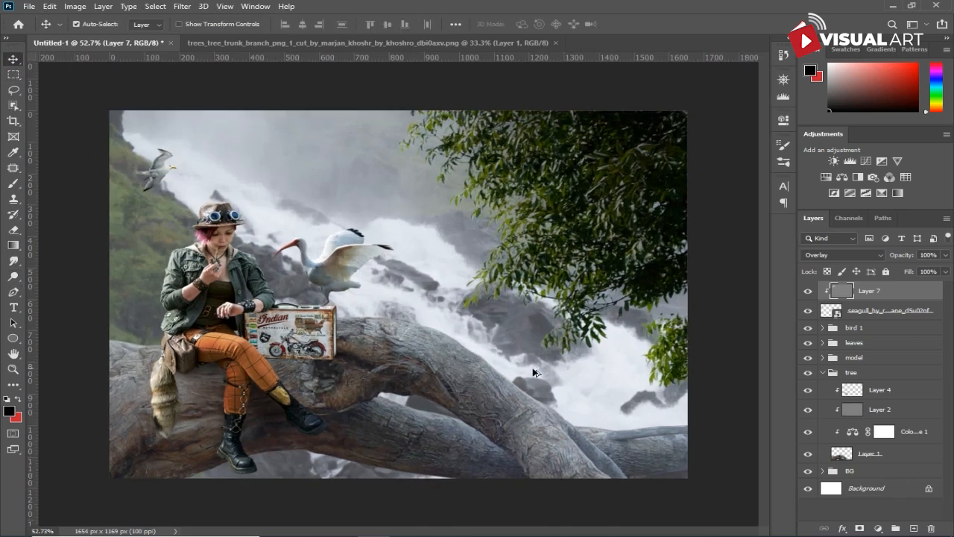
click(284, 351)
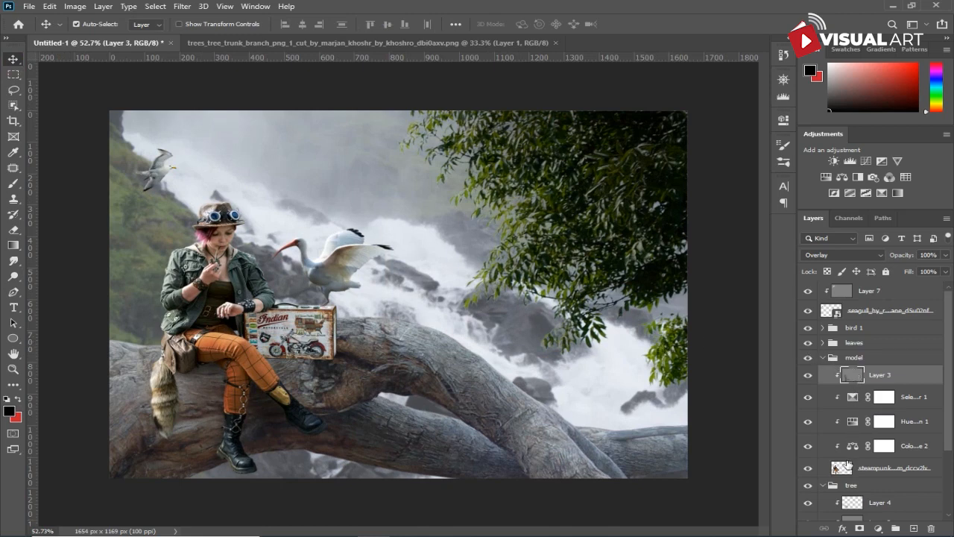
scroll(847, 469, down, 1)
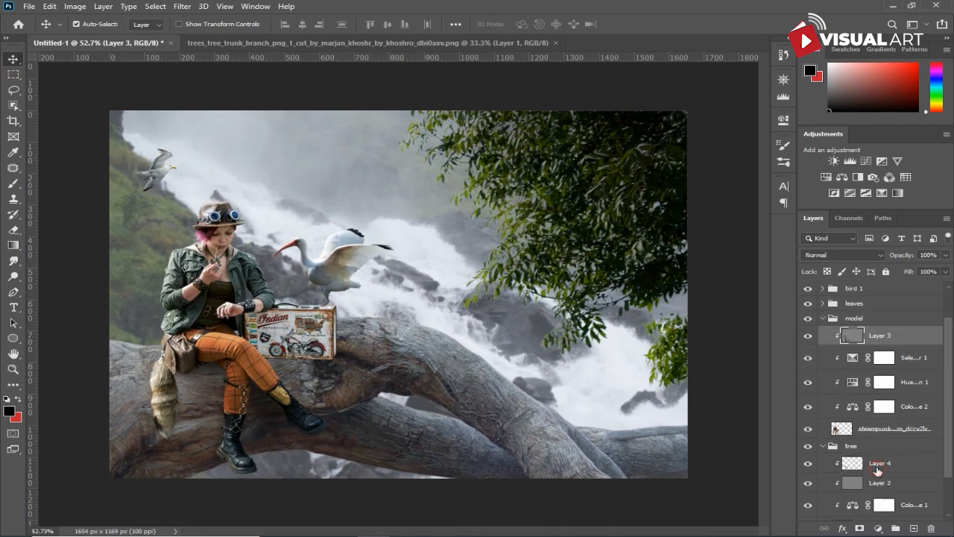
click(878, 468)
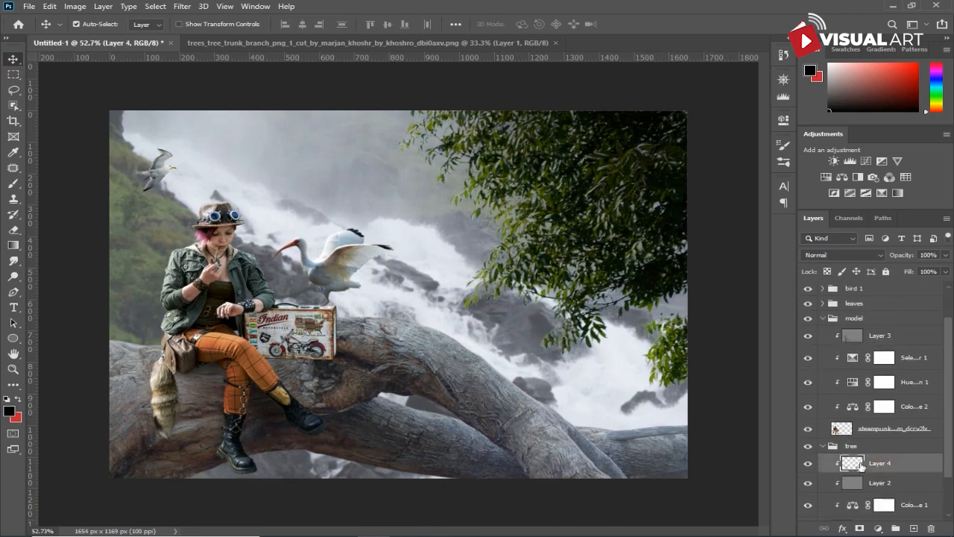
click(13, 186)
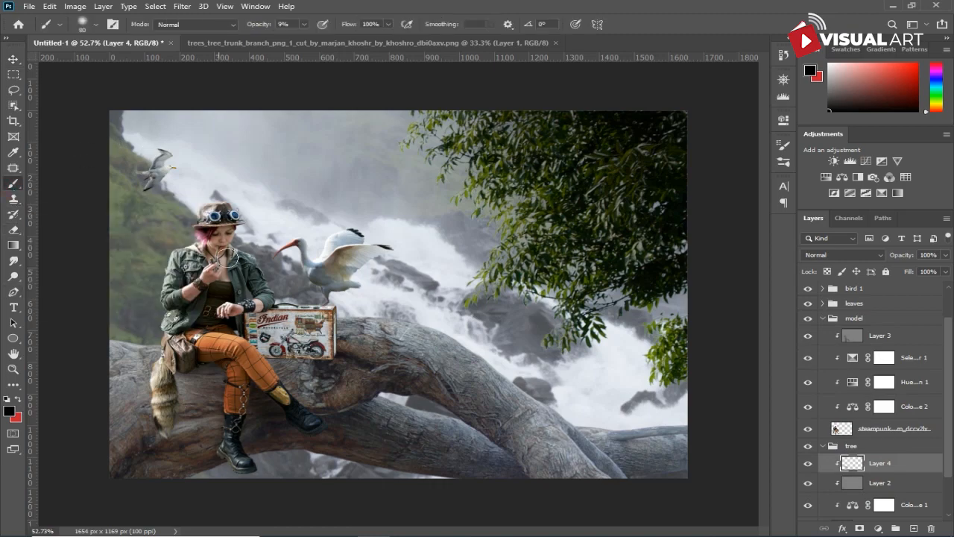
scroll(298, 340, up, 1)
mouse_move(245, 375)
mouse_down()
mouse_move(314, 373)
mouse_move(270, 366)
mouse_move(313, 364)
mouse_move(213, 370)
mouse_move(295, 370)
mouse_move(299, 398)
mouse_move(304, 381)
mouse_move(298, 396)
mouse_move(206, 356)
mouse_move(254, 375)
mouse_move(221, 387)
mouse_move(266, 378)
mouse_move(300, 407)
mouse_move(312, 379)
mouse_move(304, 375)
mouse_move(242, 372)
mouse_move(280, 400)
mouse_move(290, 388)
mouse_move(307, 410)
mouse_move(292, 393)
mouse_move(313, 407)
mouse_move(335, 397)
mouse_up()
scroll(334, 396, down, 3)
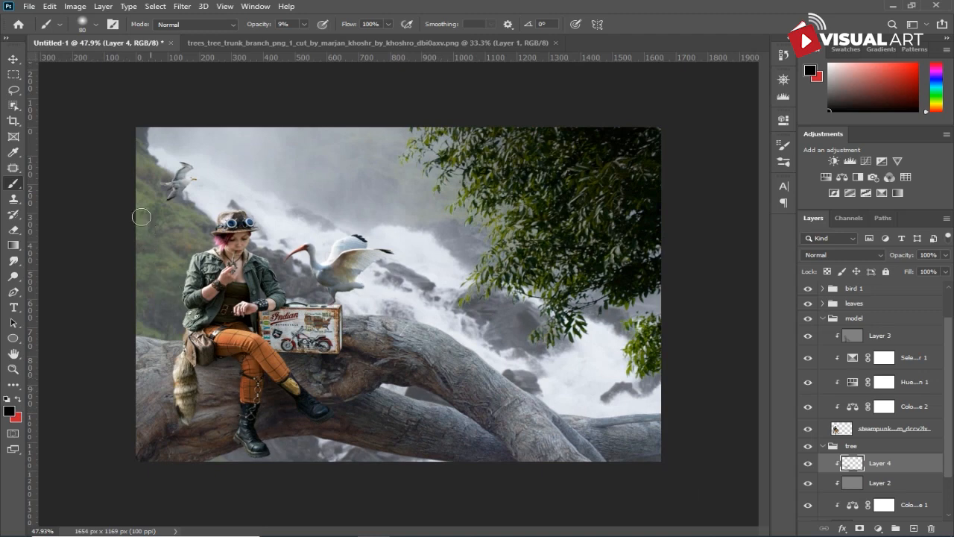
click(12, 59)
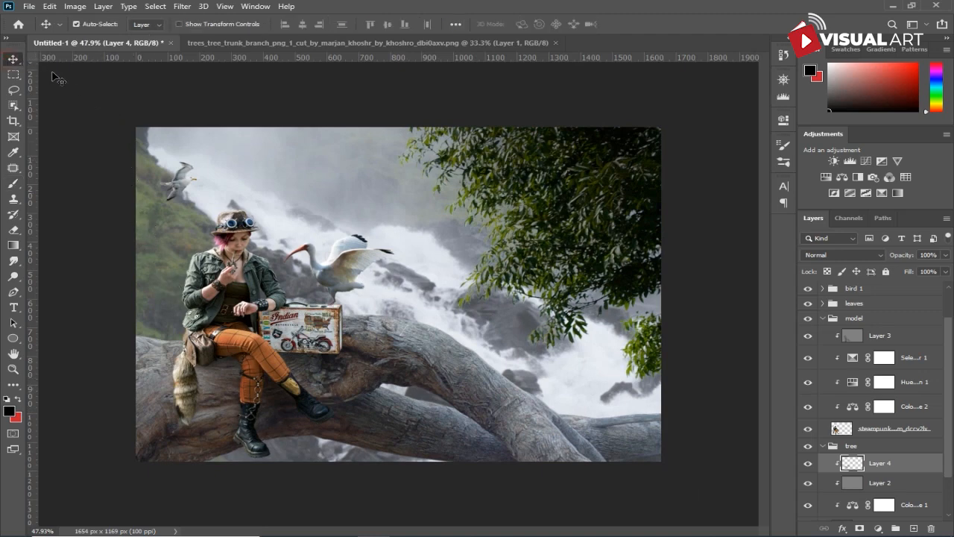
scroll(384, 322, up, 2)
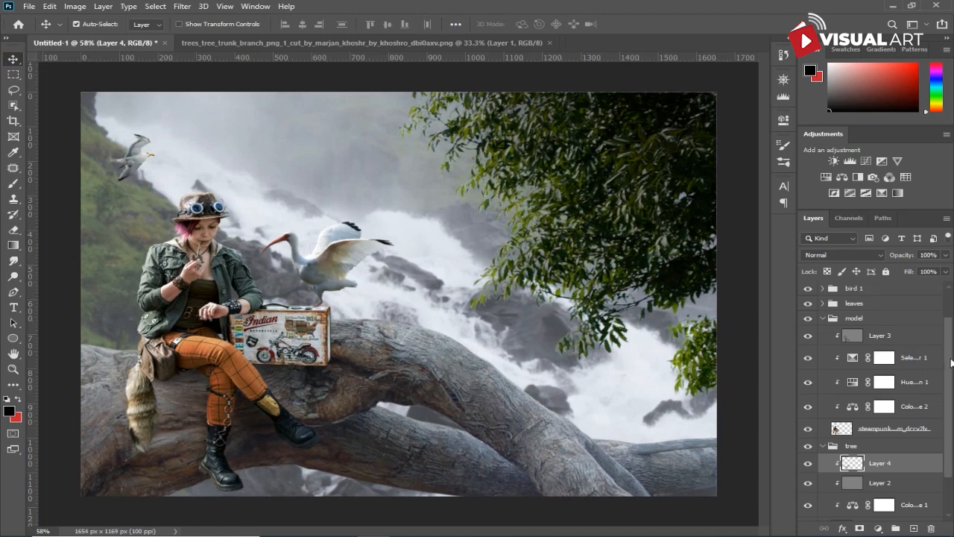
Step: Make Layer 7 the active layer and open Leaves_by_gd08 from the leaves_png_by_gd08_d3w3dki folder as a separate document
scroll(951, 347, up, 1)
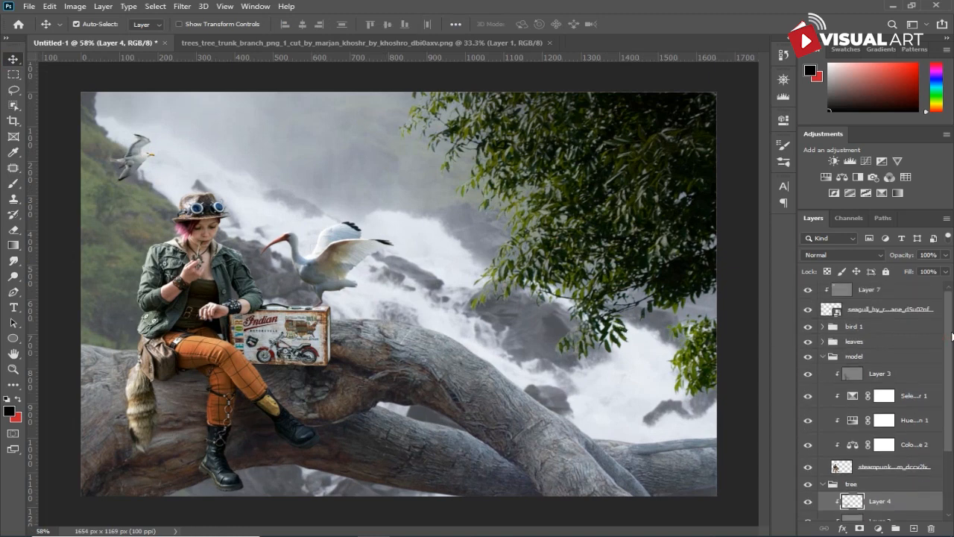
click(900, 298)
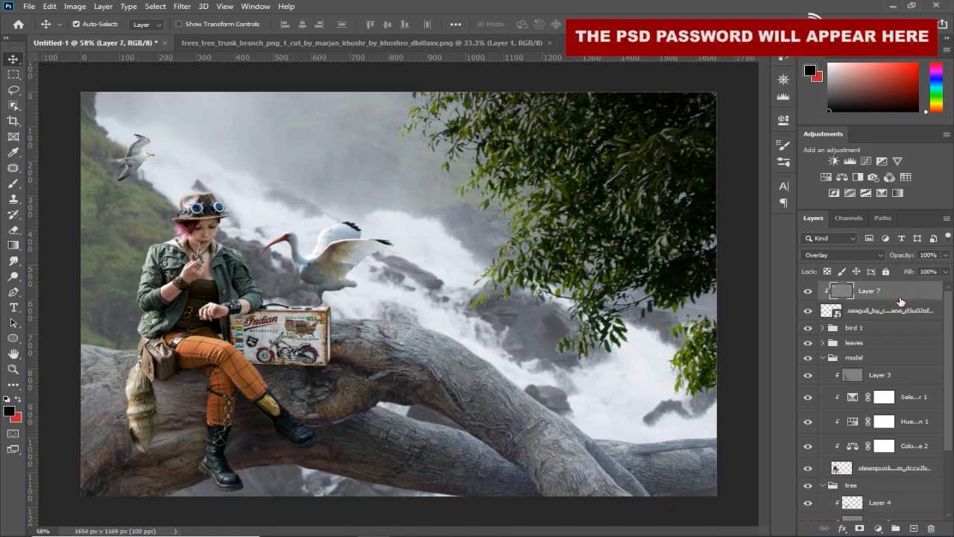
key(ctrl)
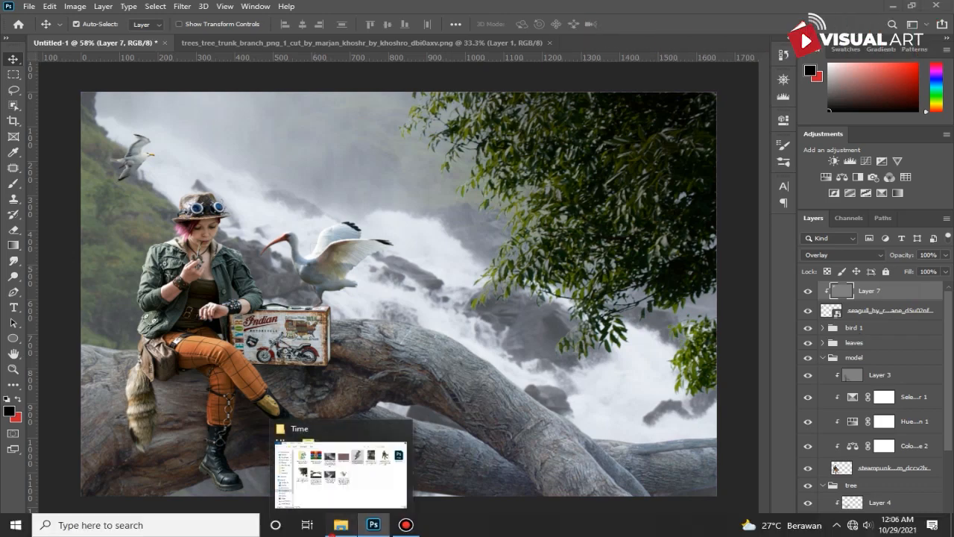
click(341, 525)
double_click(322, 173)
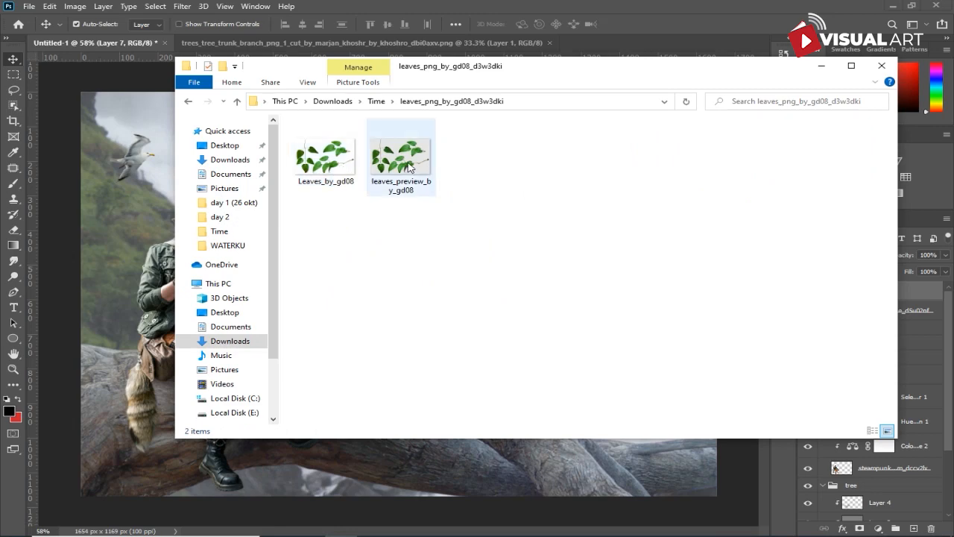
drag(343, 158, 629, 46)
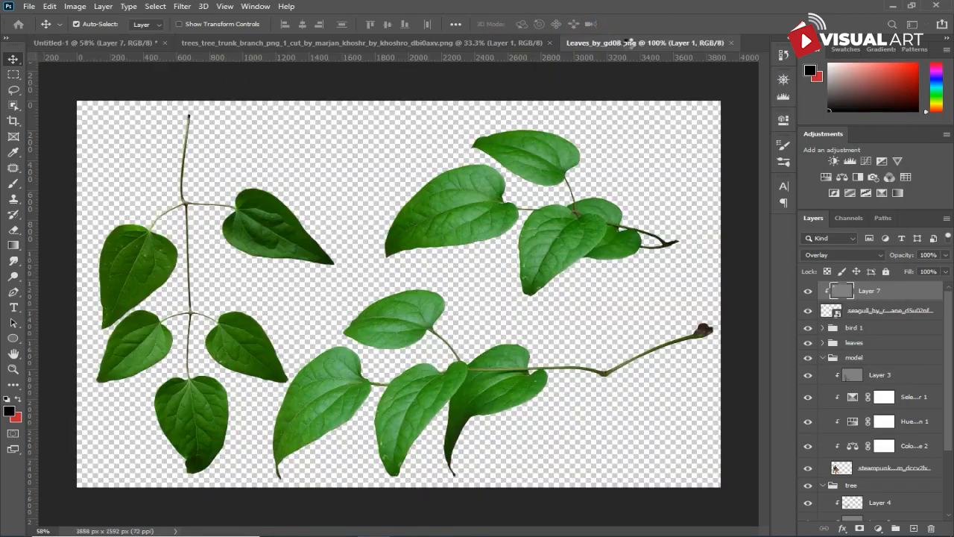
Step: Lasso the hanging five-leaf branch in the leaves image and move it into the Untitled-1 composition
click(14, 90)
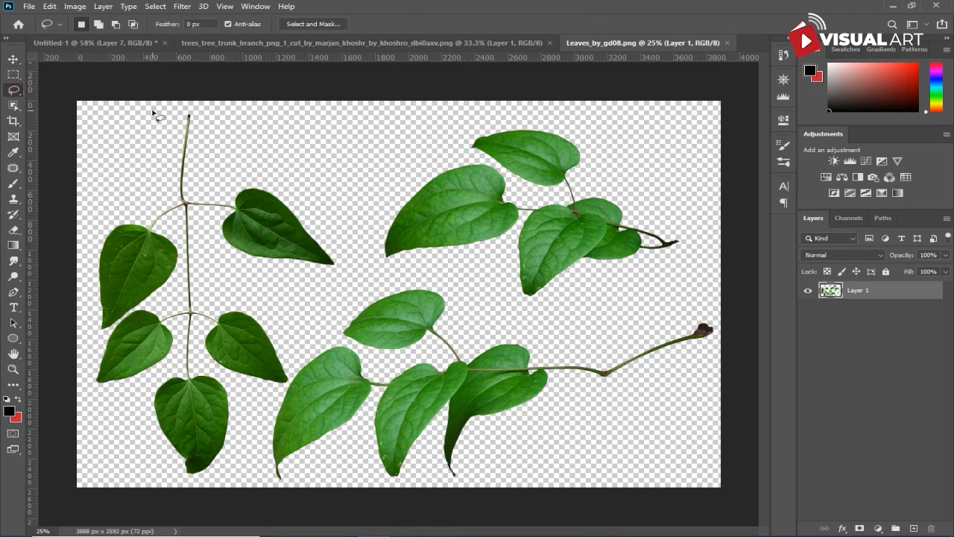
mouse_move(152, 111)
mouse_down()
mouse_move(97, 247)
mouse_move(90, 422)
mouse_move(167, 495)
mouse_move(202, 492)
mouse_move(236, 464)
mouse_move(283, 393)
mouse_move(354, 253)
mouse_move(309, 166)
mouse_move(256, 124)
mouse_move(164, 113)
mouse_up()
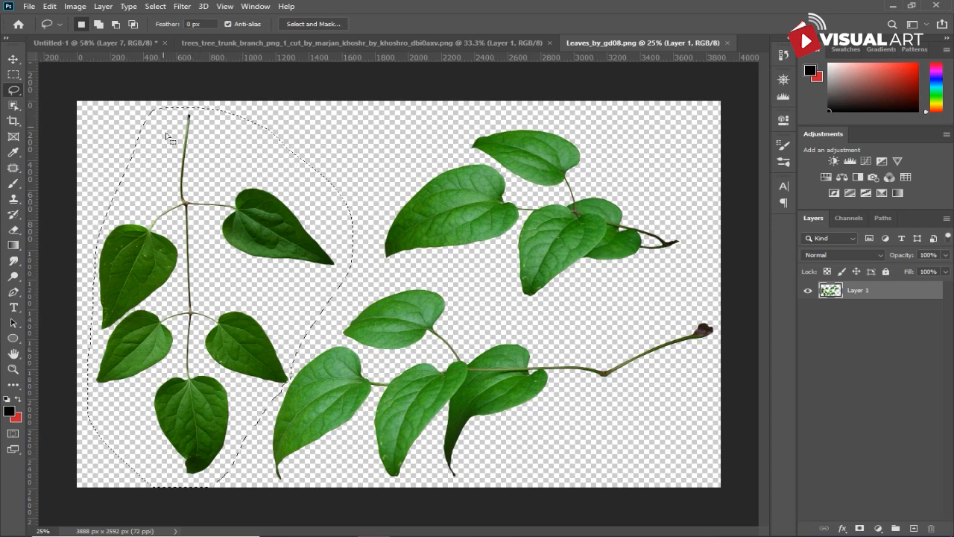
mouse_move(193, 160)
mouse_down()
mouse_move(144, 43)
mouse_move(296, 223)
mouse_up()
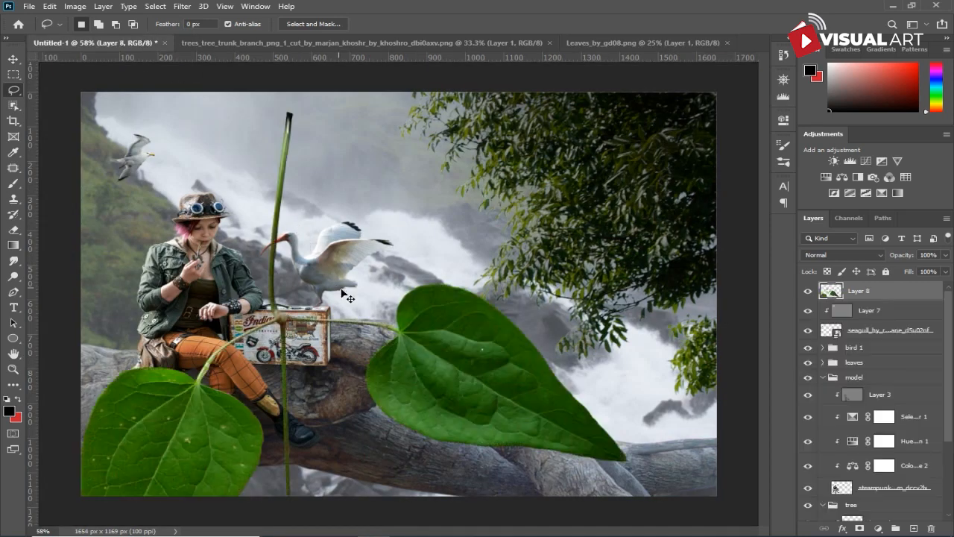
Step: Scale the five-leaf branch to 8.69%, rotate it -149.84° and place it at the canvas's lower-left edge beside the figure's lower boot
key(ctrl+t)
drag(626, 110, 382, 417)
key(ctrl+z)
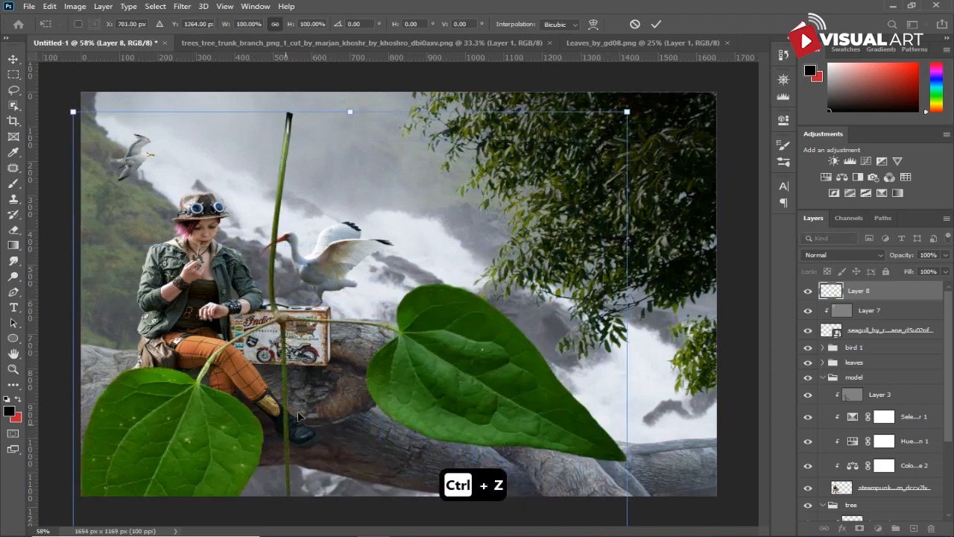
drag(628, 112, 417, 428)
drag(365, 482, 399, 201)
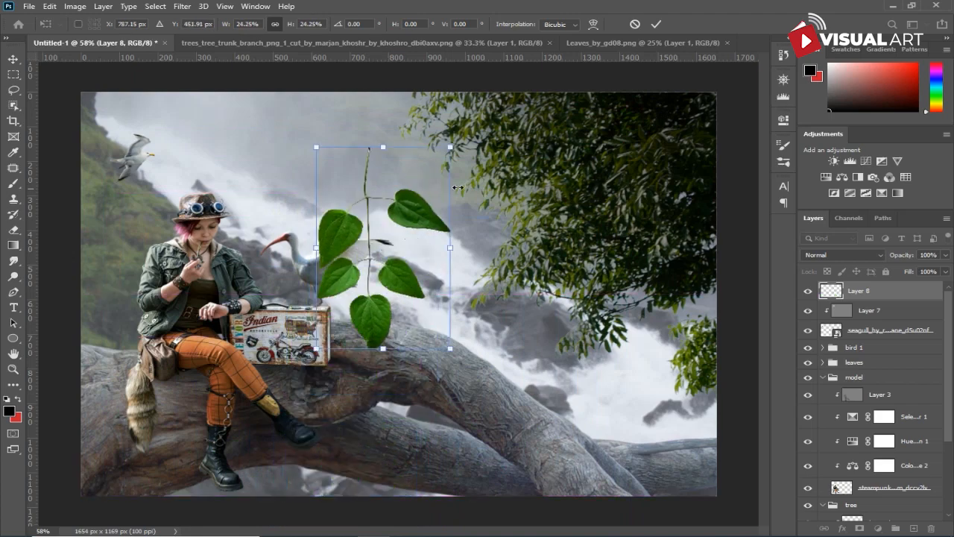
drag(476, 183, 330, 270)
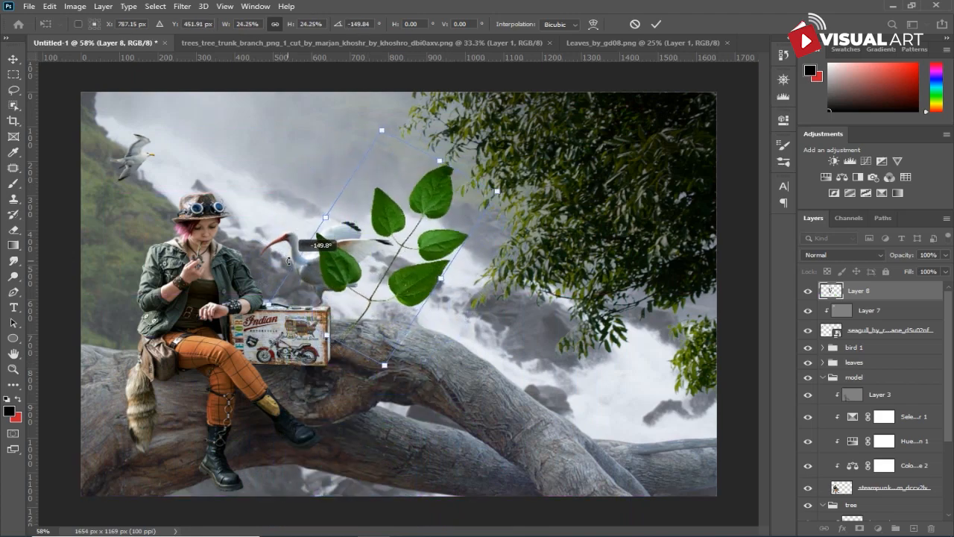
right_click(395, 274)
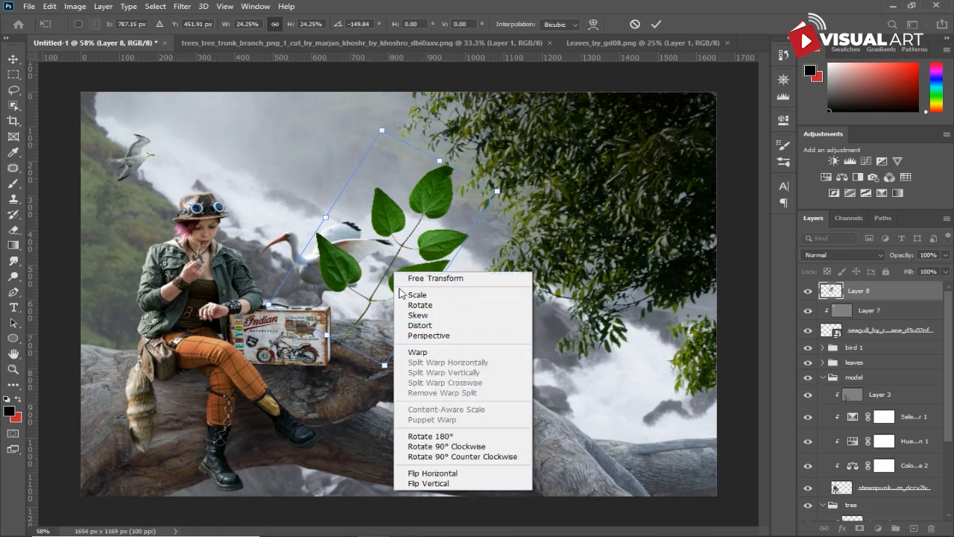
click(451, 229)
mouse_move(497, 190)
mouse_down()
mouse_move(490, 173)
mouse_move(400, 240)
mouse_move(306, 387)
mouse_move(213, 469)
mouse_move(181, 462)
mouse_move(161, 490)
mouse_move(174, 486)
mouse_up()
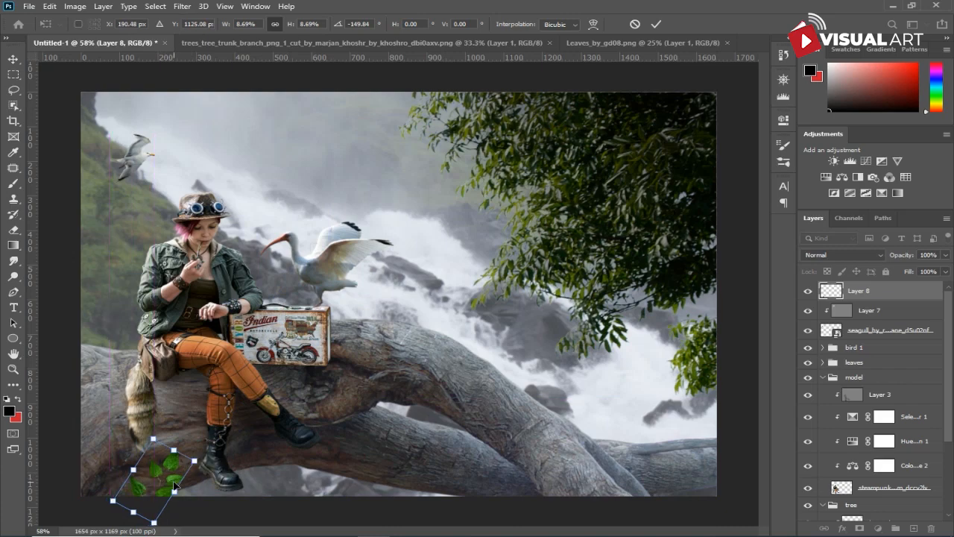
key(Return)
Step: Lasso the upper-right four-leaf branch in Leaves_by_gd08.png and move it into the Untitled-1 composition
key(l)
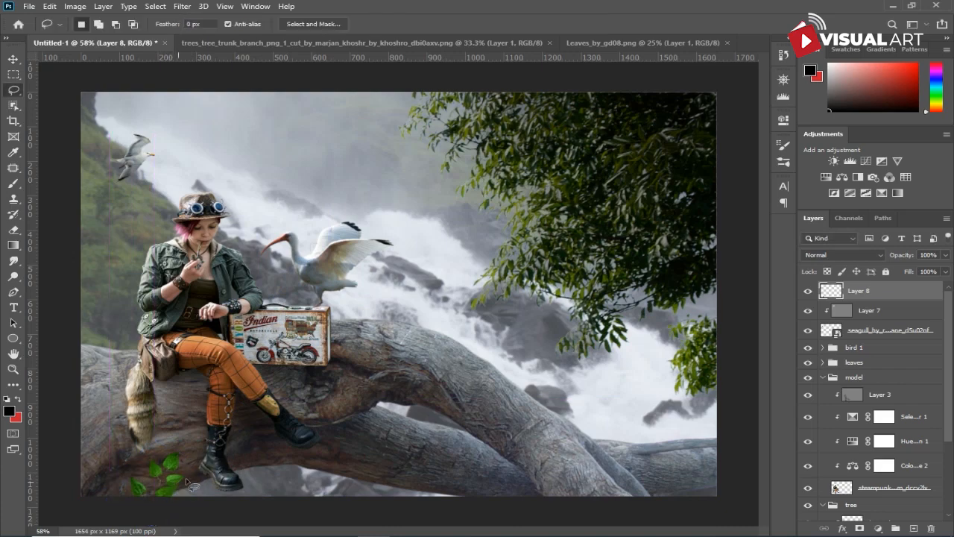
click(641, 42)
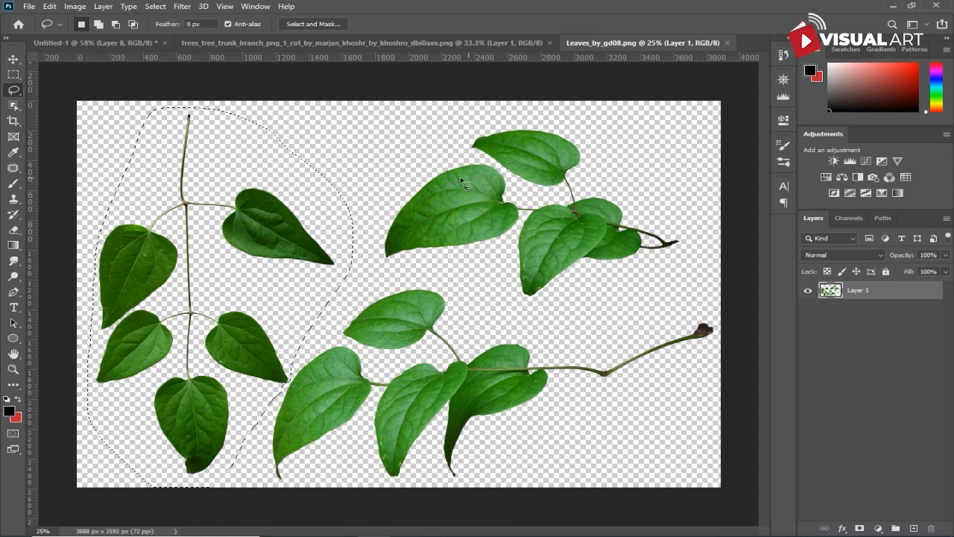
mouse_move(425, 272)
mouse_down()
mouse_move(389, 274)
mouse_move(371, 234)
mouse_move(399, 146)
mouse_move(512, 107)
mouse_move(608, 138)
mouse_move(688, 194)
mouse_move(706, 249)
mouse_move(625, 298)
mouse_move(523, 318)
mouse_move(477, 289)
mouse_move(432, 277)
mouse_up()
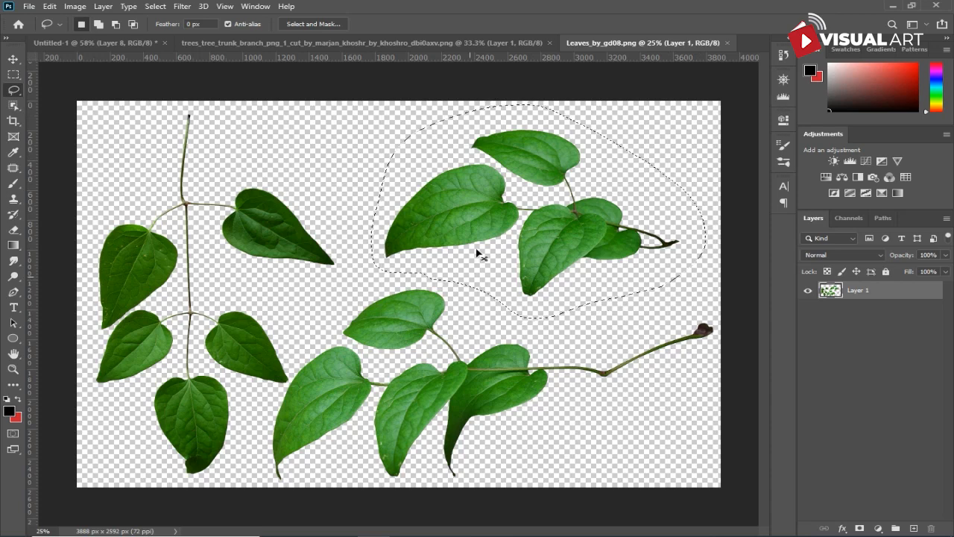
mouse_move(457, 218)
mouse_down()
mouse_move(183, 41)
mouse_move(97, 42)
mouse_move(276, 206)
mouse_move(367, 320)
mouse_up()
Step: Scale the four-leaf branch to 13.33%, flip it horizontally, and rotate and place it in the canvas's lower-left corner beside the smaller branch
key(ctrl+t)
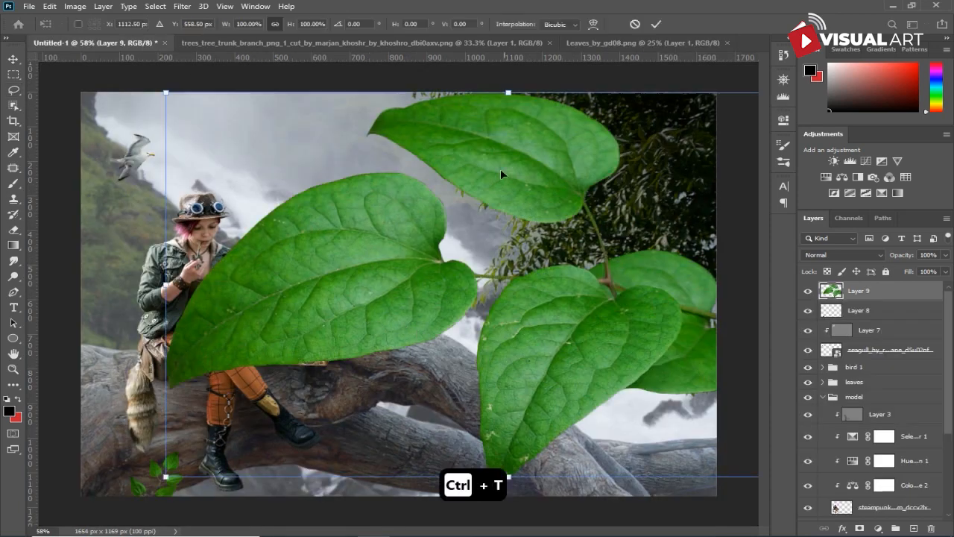
drag(170, 98, 463, 260)
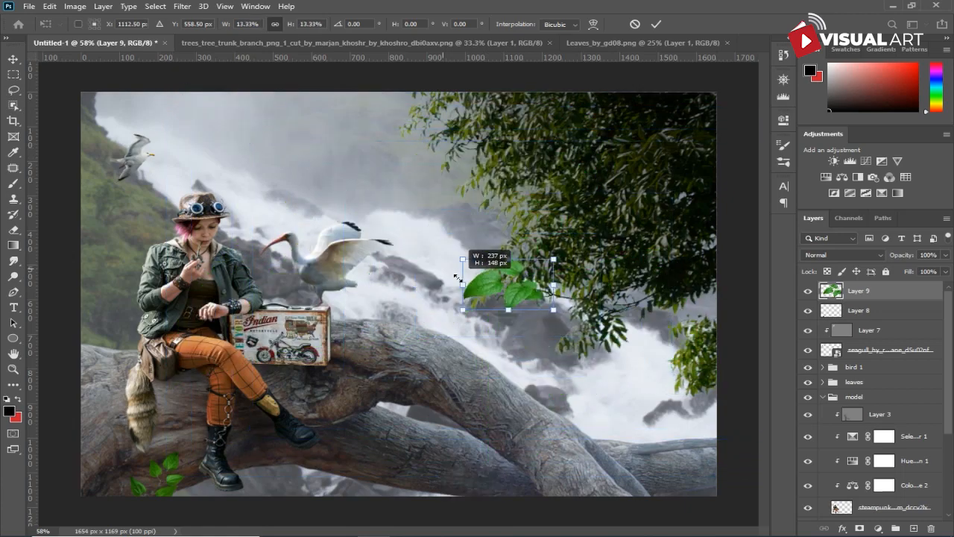
drag(570, 279, 497, 344)
drag(488, 294, 38, 514)
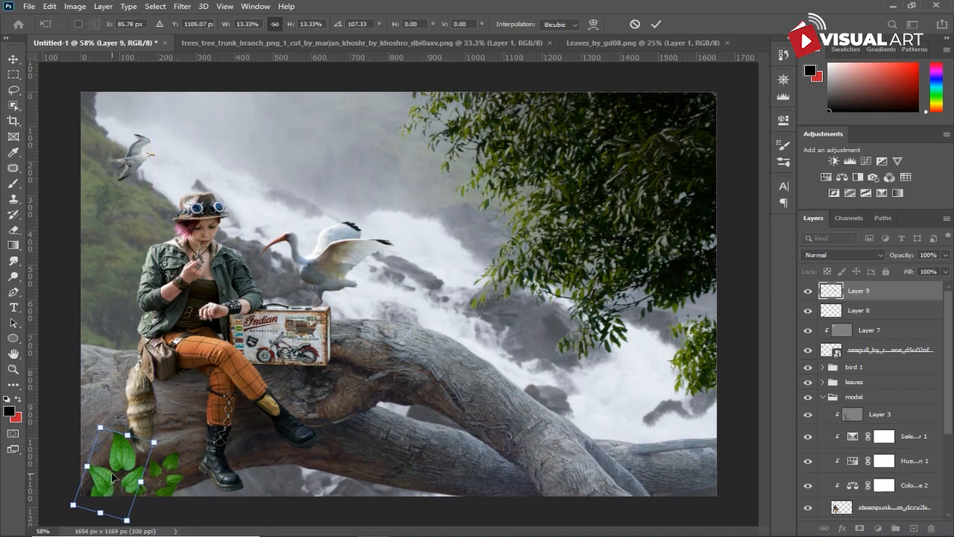
right_click(112, 485)
click(152, 456)
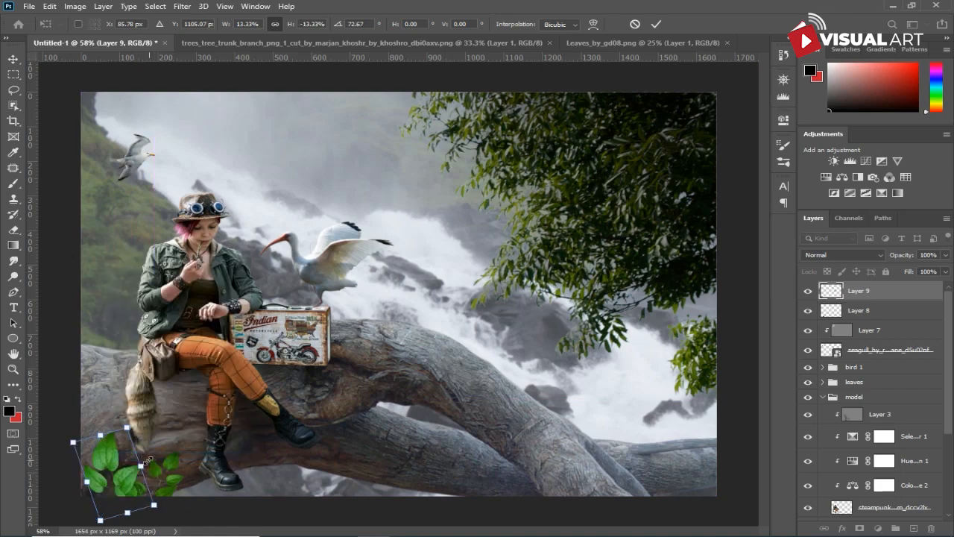
drag(149, 468, 166, 489)
drag(114, 431, 103, 477)
key(Return)
Step: Merge Layer 8 and Layer 9, and burn the corner leaves using Midtones at 29% exposure with a 90 px brush
key(l)
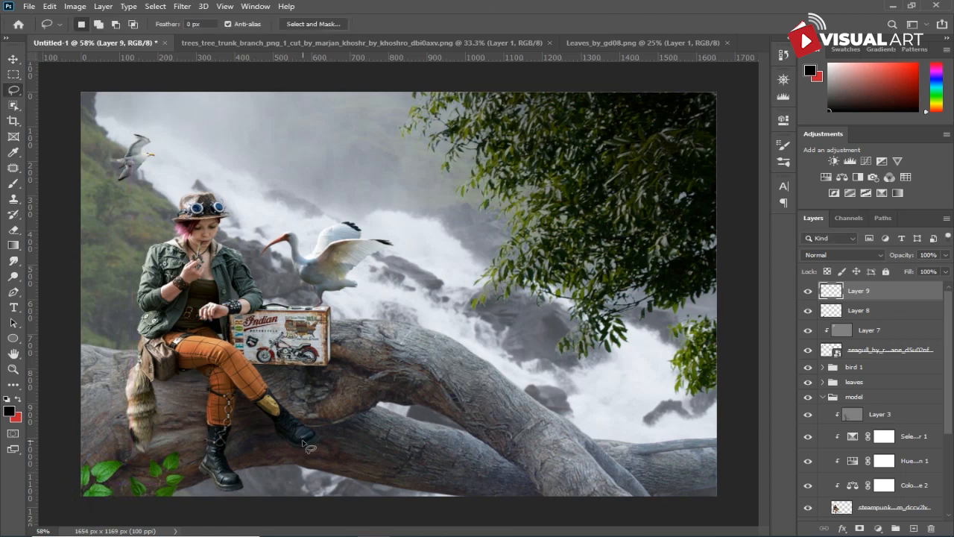
shift+click(909, 313)
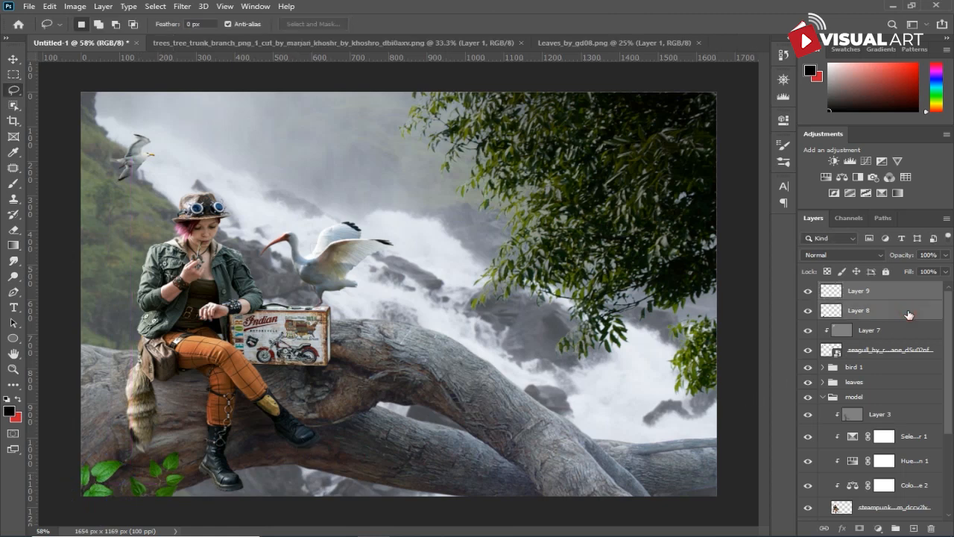
key(ctrl+e)
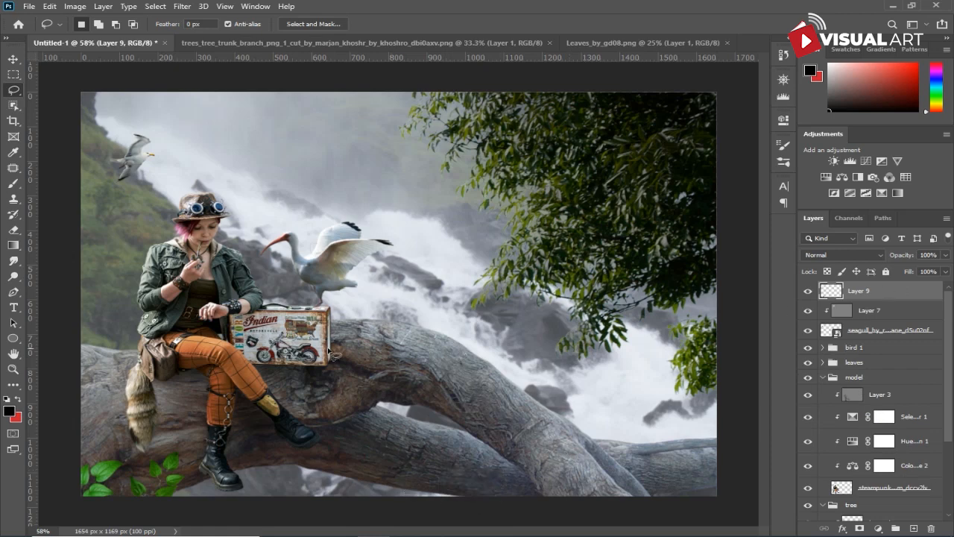
drag(13, 275, 56, 291)
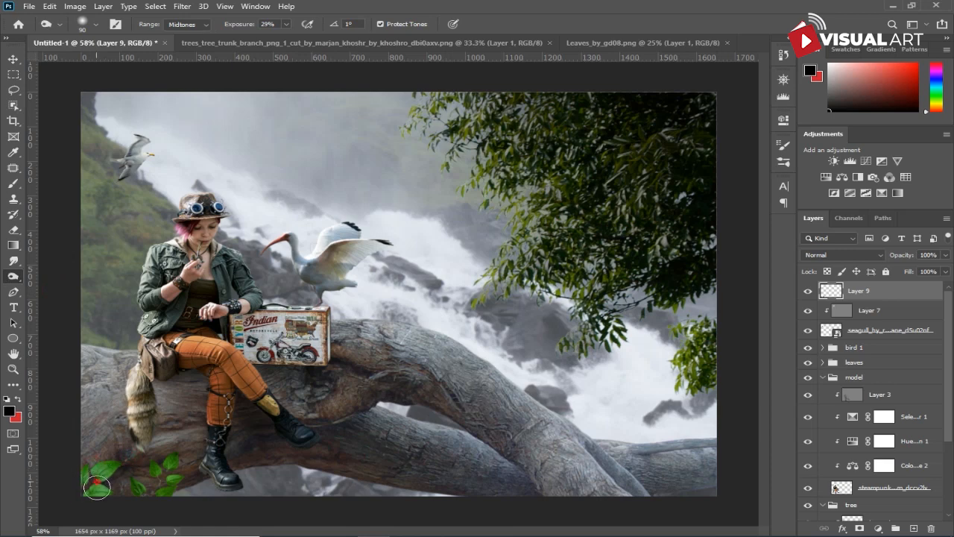
mouse_move(138, 499)
mouse_down()
mouse_move(145, 486)
mouse_move(156, 500)
mouse_move(101, 489)
mouse_move(100, 474)
mouse_up()
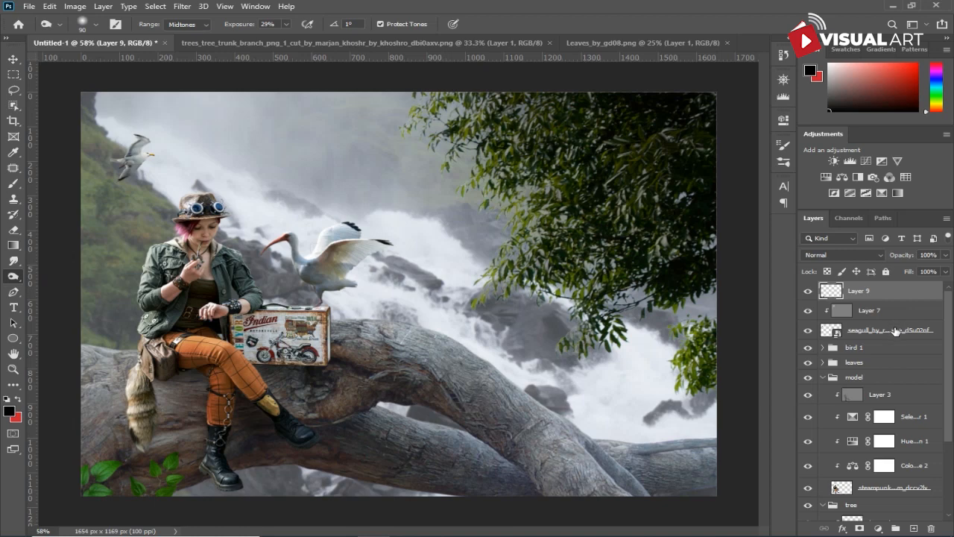
Step: Add a Hue/Saturation adjustment clipped to the merged leaf layer with Saturation at -33
click(878, 527)
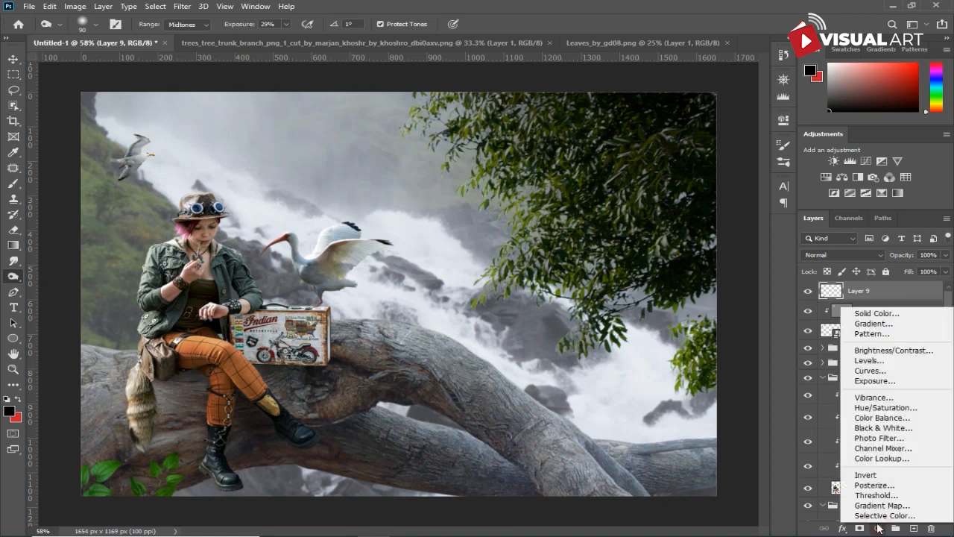
click(883, 408)
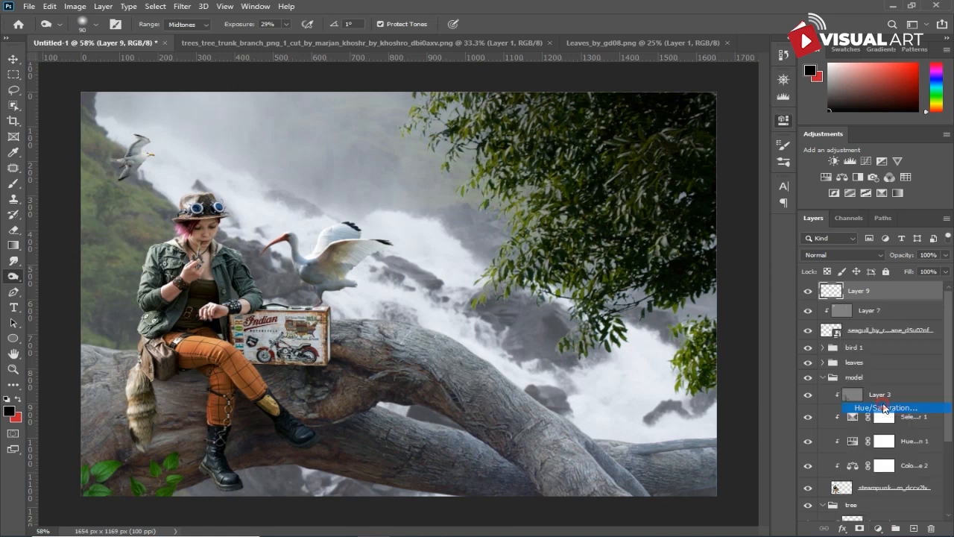
click(671, 318)
drag(668, 225, 659, 226)
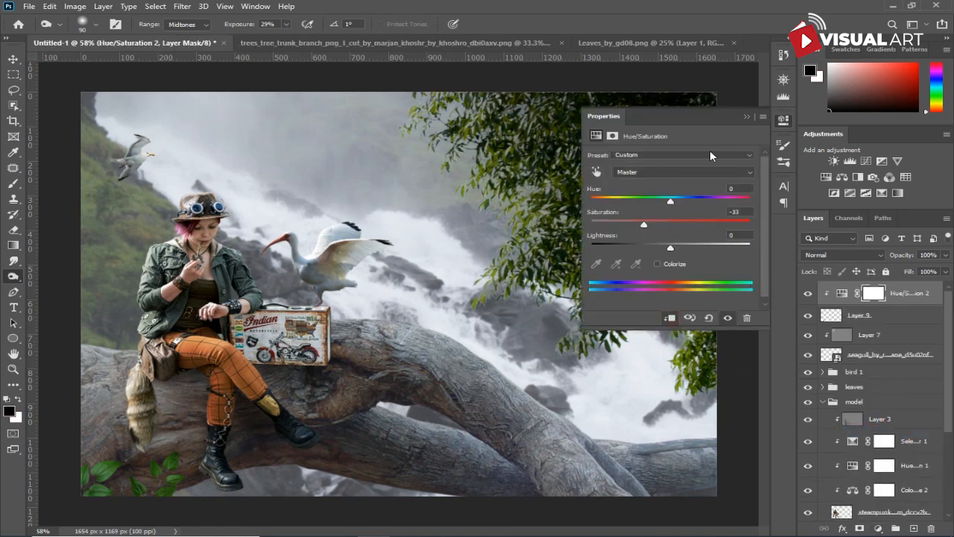
click(747, 117)
Step: Stamp all visible layers into a new top layer and open the Camera Raw Filter on it
scroll(636, 259, down, 1)
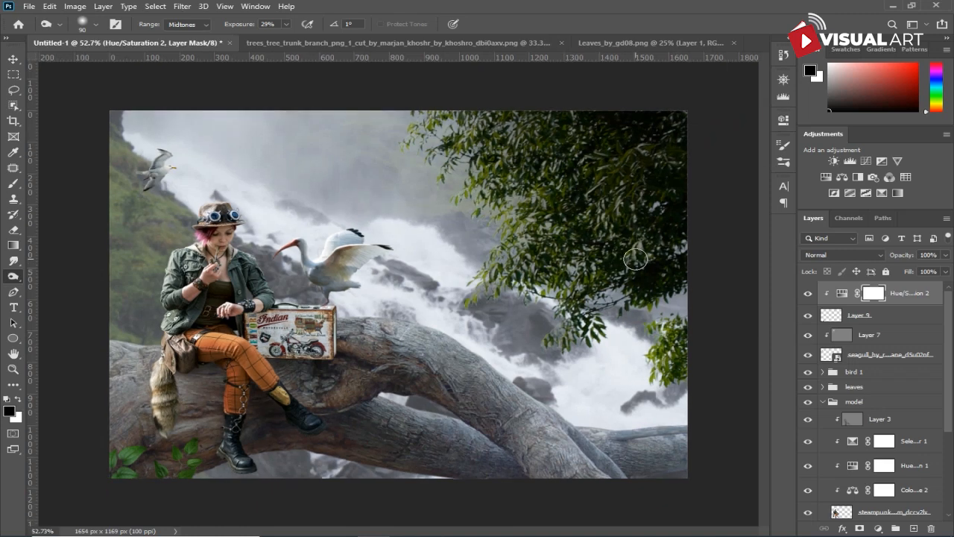
click(13, 59)
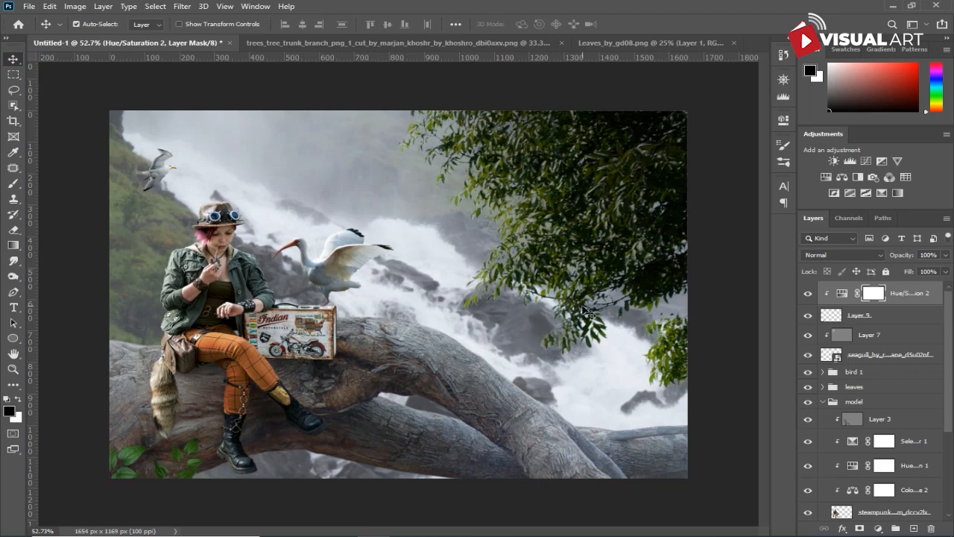
key(ctrl+alt+shift+e)
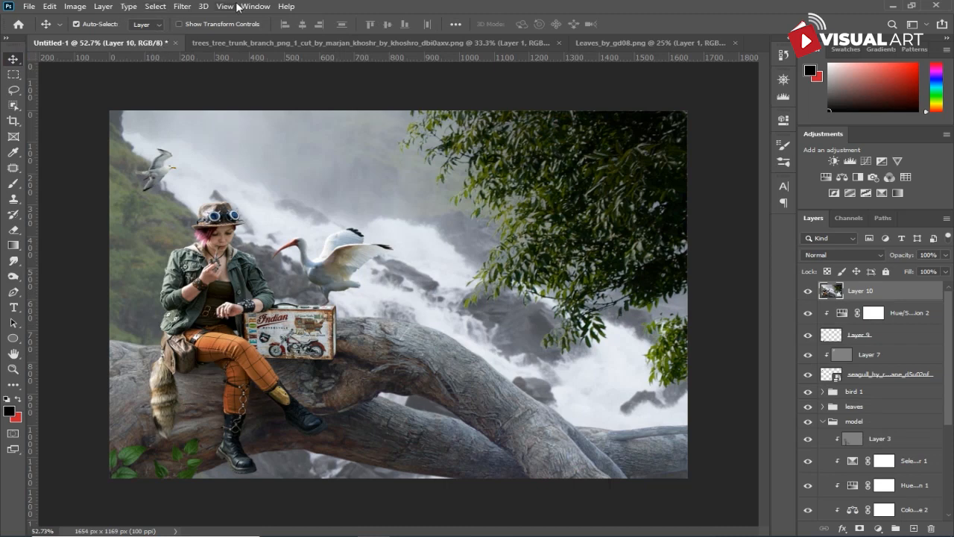
click(189, 7)
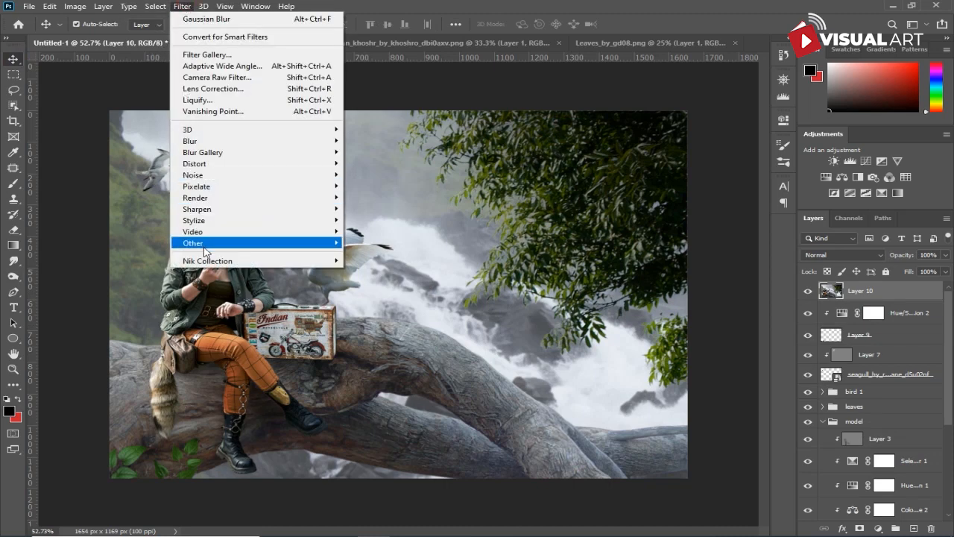
mouse_move(217, 247)
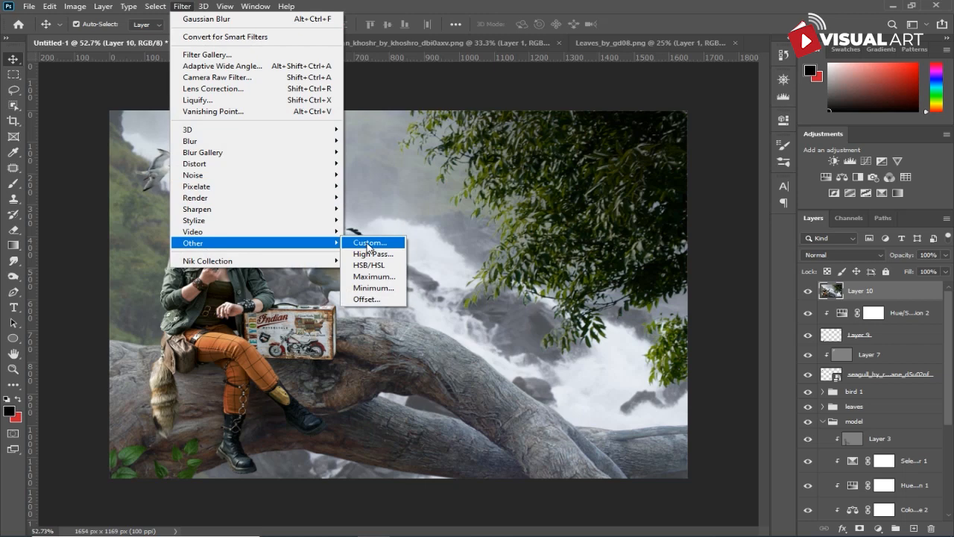
click(244, 77)
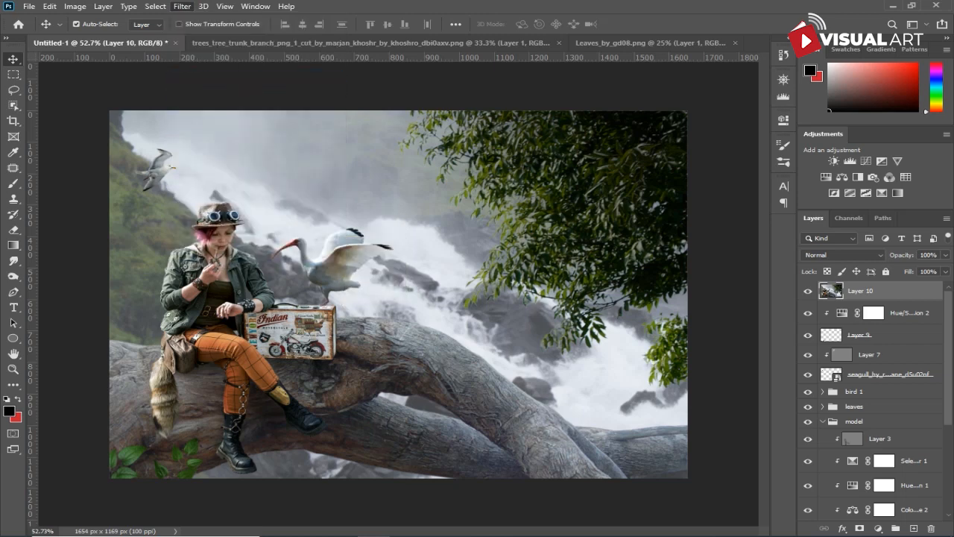
scroll(724, 198, up, 5)
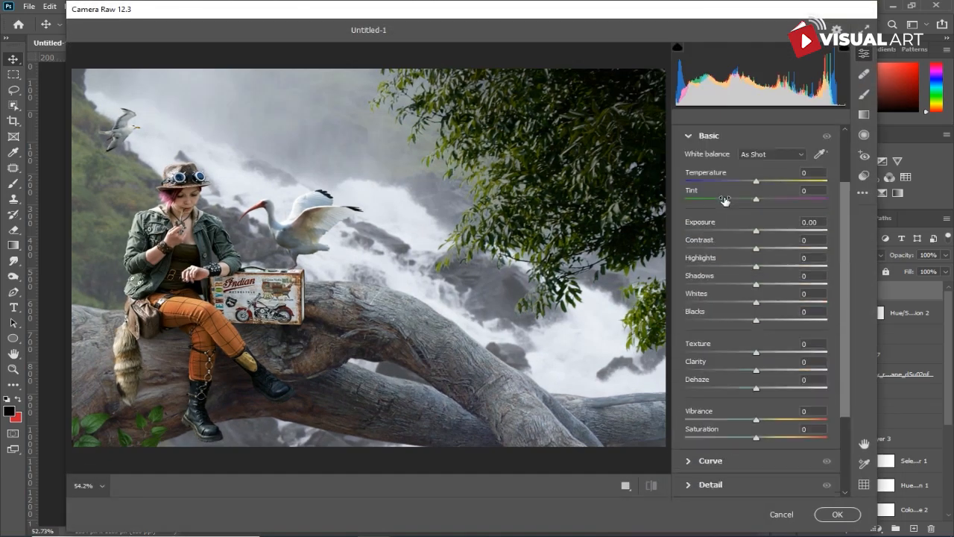
Step: Apply Camera Raw settings of Temperature -4, Tint +2, Clarity +10 and Contrast -9 to the stamped layer
drag(753, 233, 760, 253)
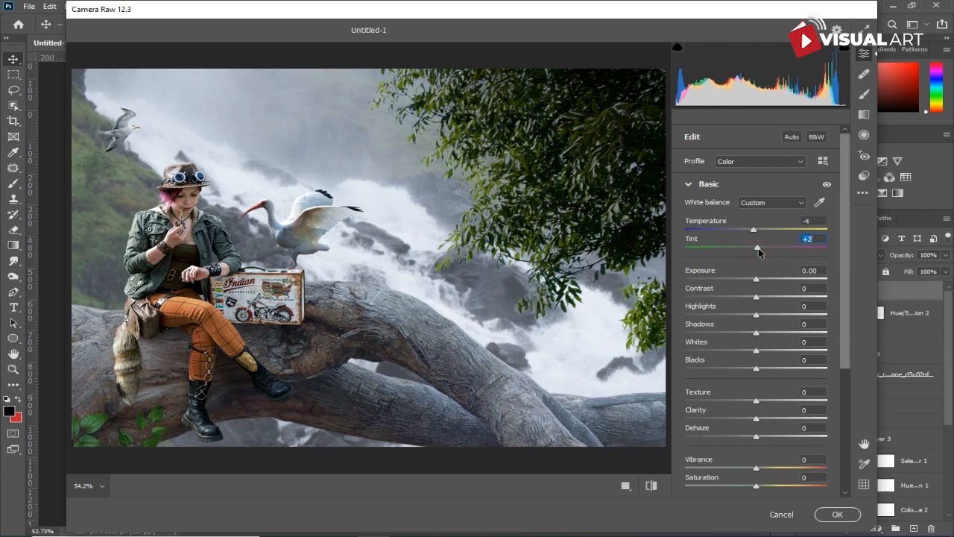
drag(756, 420, 763, 421)
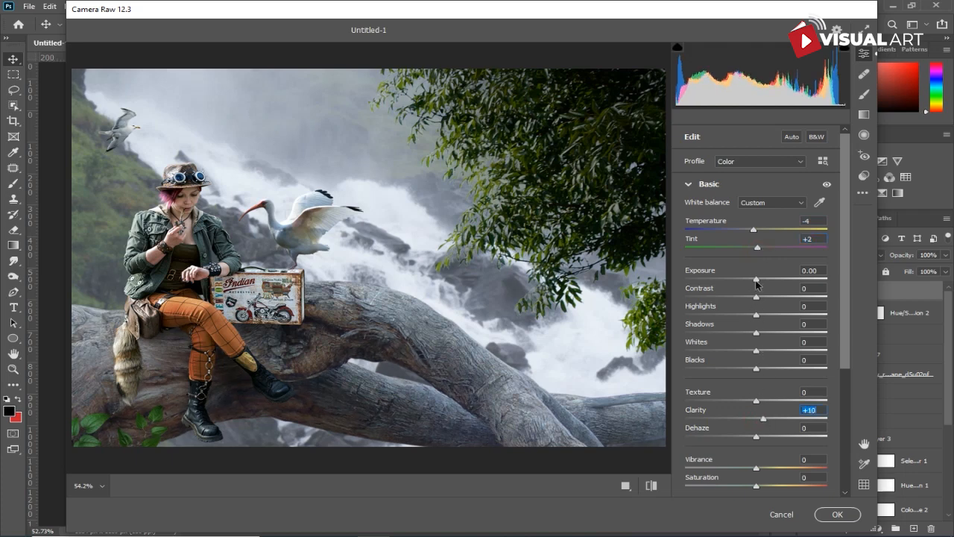
drag(758, 299, 751, 300)
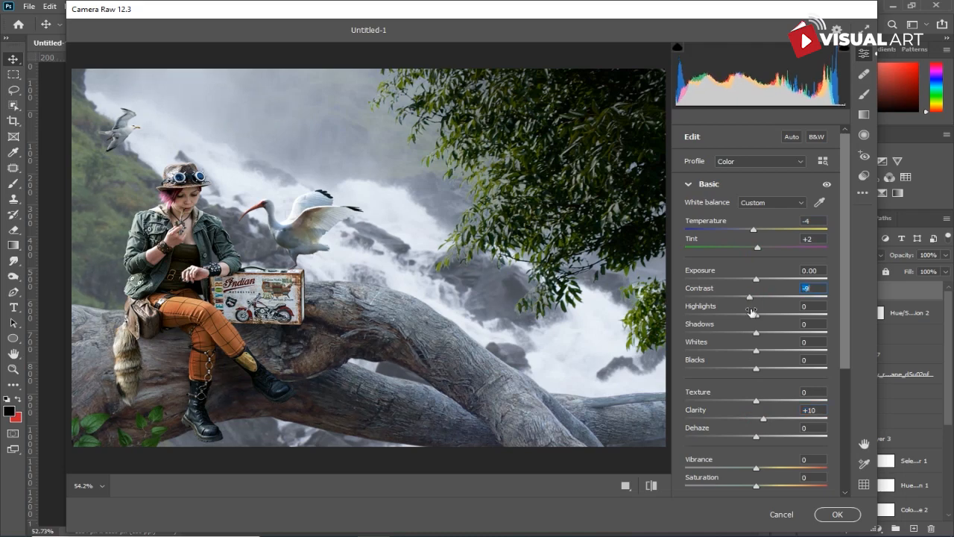
click(841, 514)
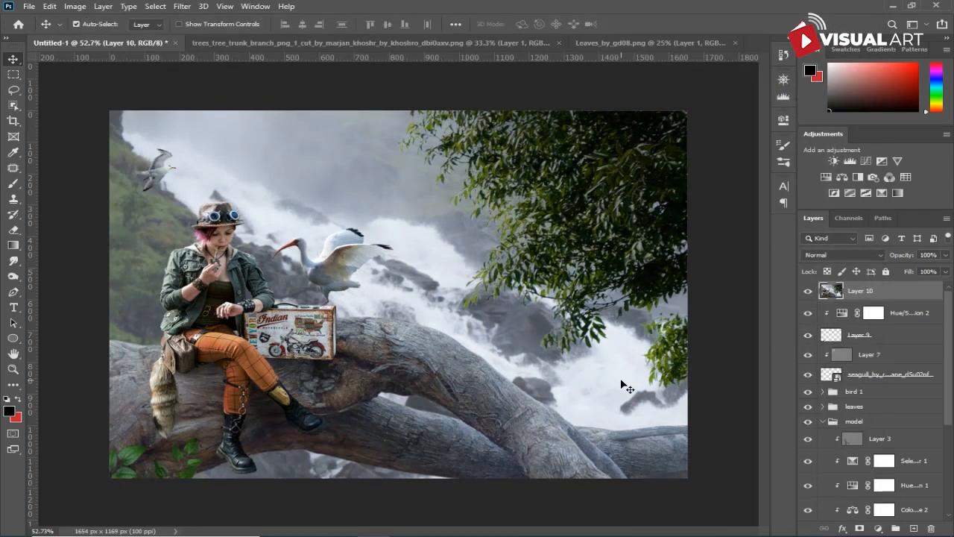